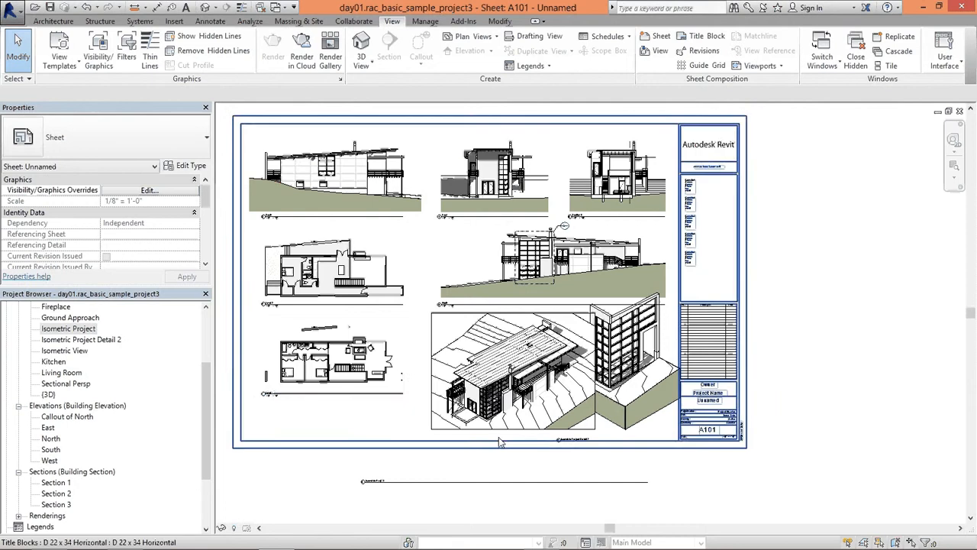
Reveal hidden elements in the Level 1 floor plan viewport, unhide the section marker's category, and deactivate the viewport
double_click(393, 330)
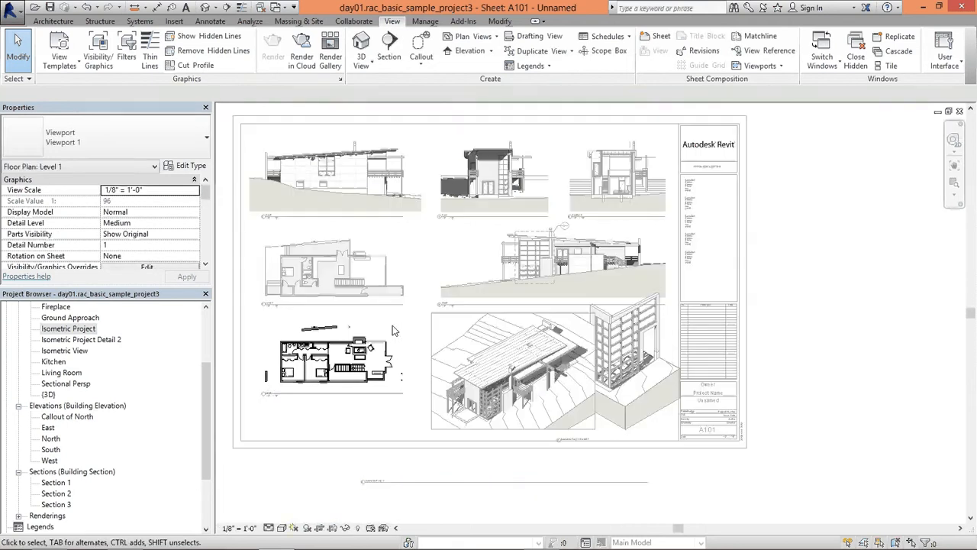
right_click(394, 329)
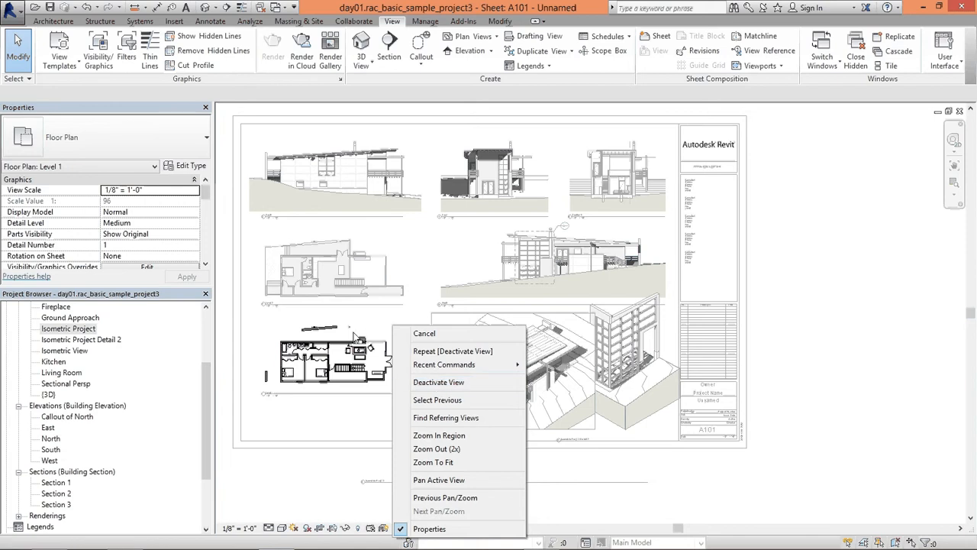
click(436, 382)
click(358, 528)
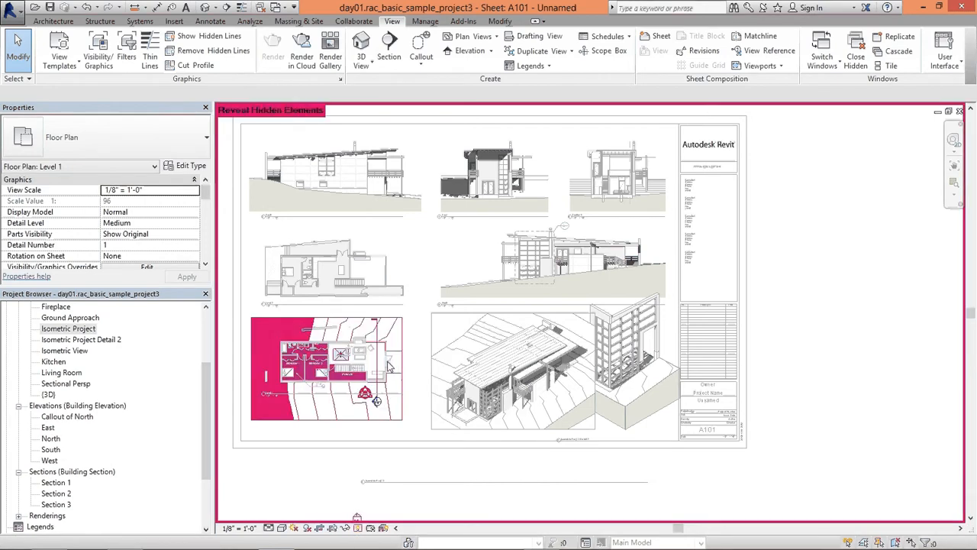
right_click(380, 341)
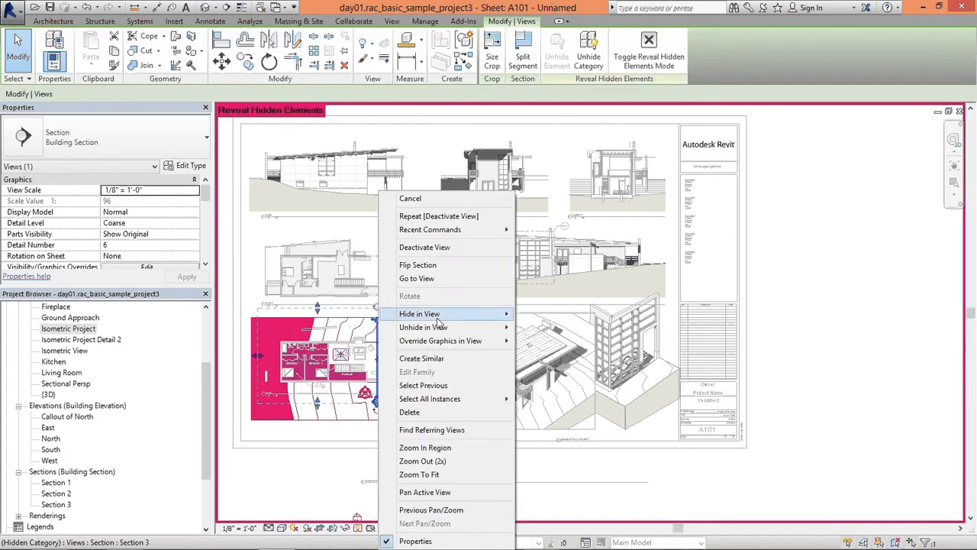
mouse_move(439, 327)
click(547, 341)
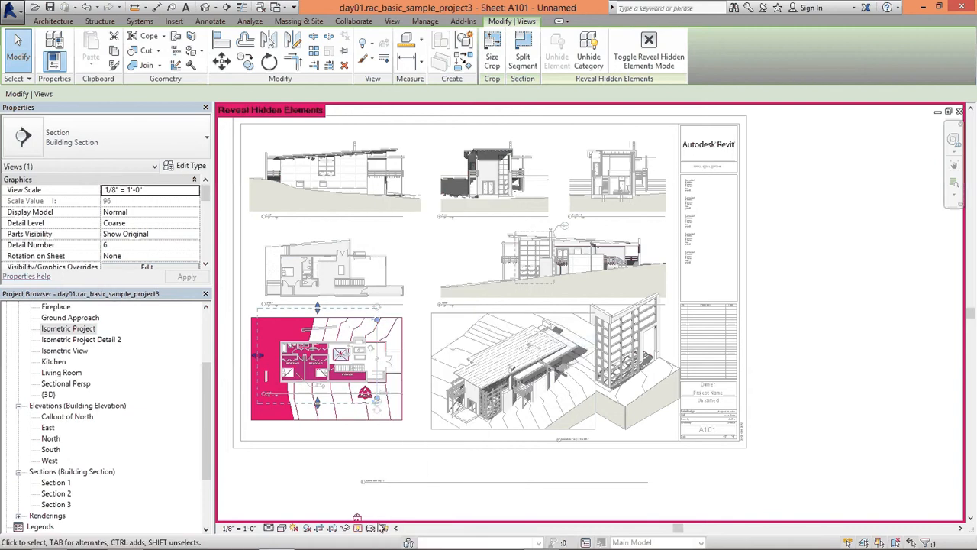
click(357, 528)
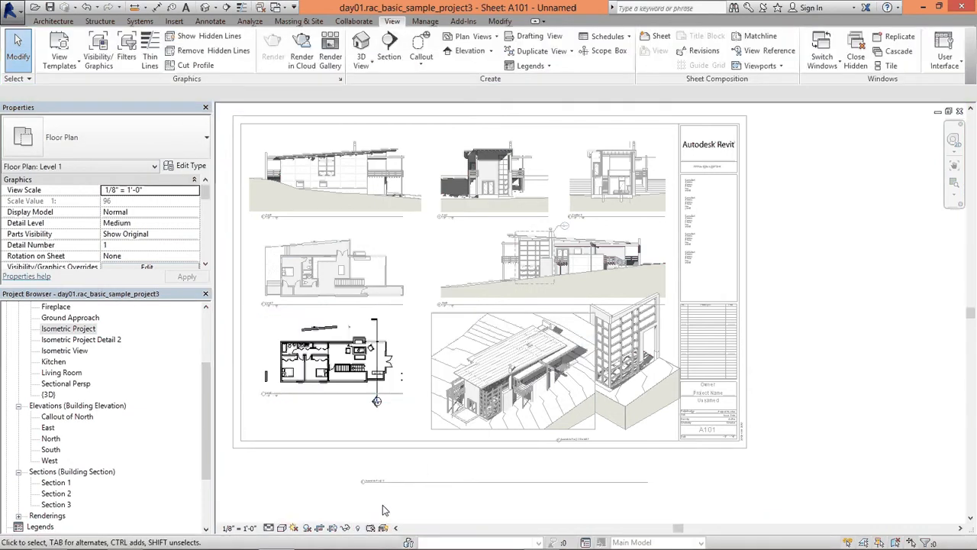
right_click(394, 319)
click(428, 405)
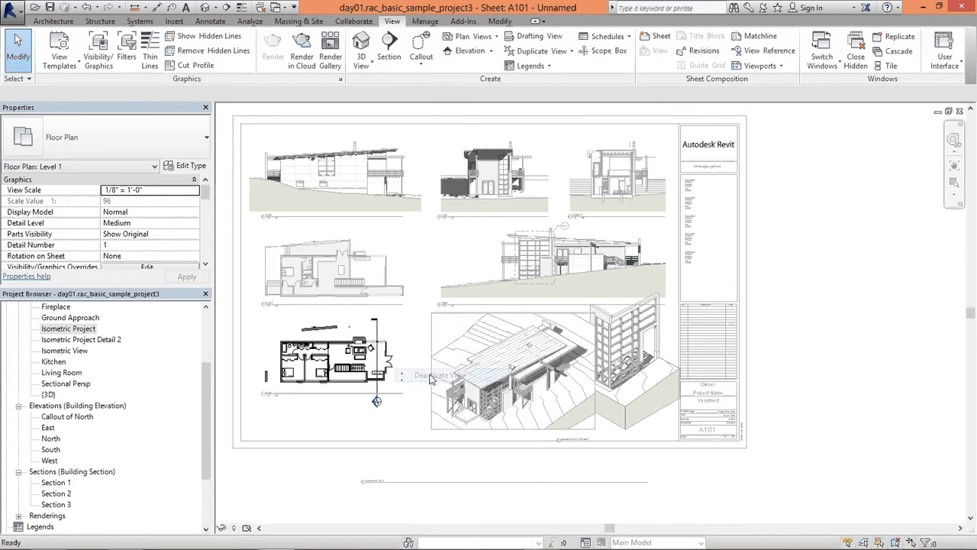
click(452, 330)
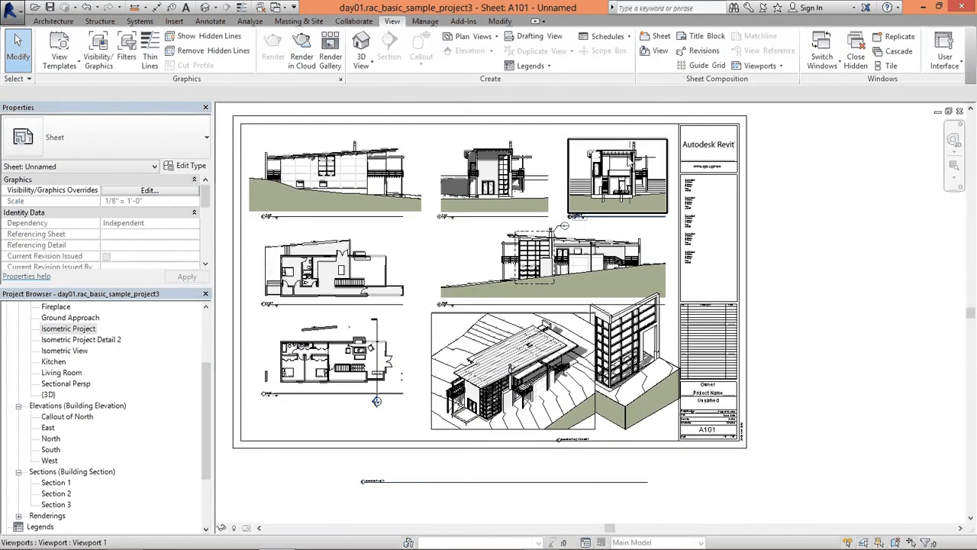
Examine the section marker's detail and sheet references on the Level 1 plan against the title block's sheet number and the Section 3 view title
click(376, 416)
scroll(379, 418, up, 4)
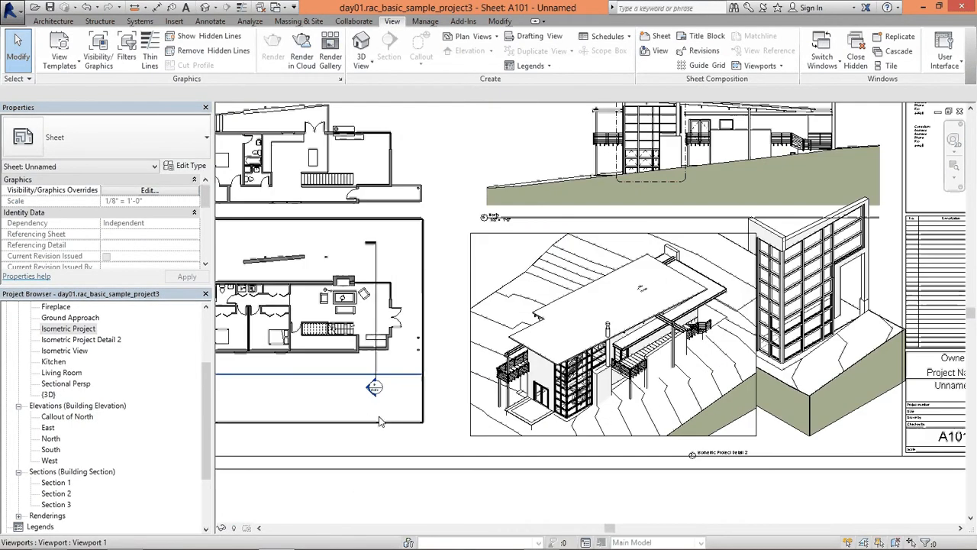
scroll(376, 389, up, 2)
scroll(372, 382, down, 2)
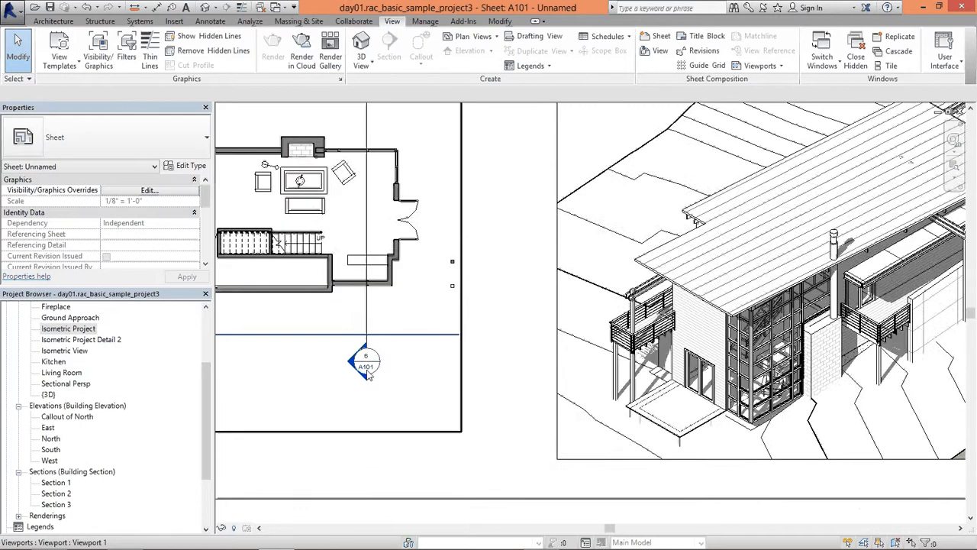
scroll(368, 377, up, 3)
scroll(366, 372, down, 5)
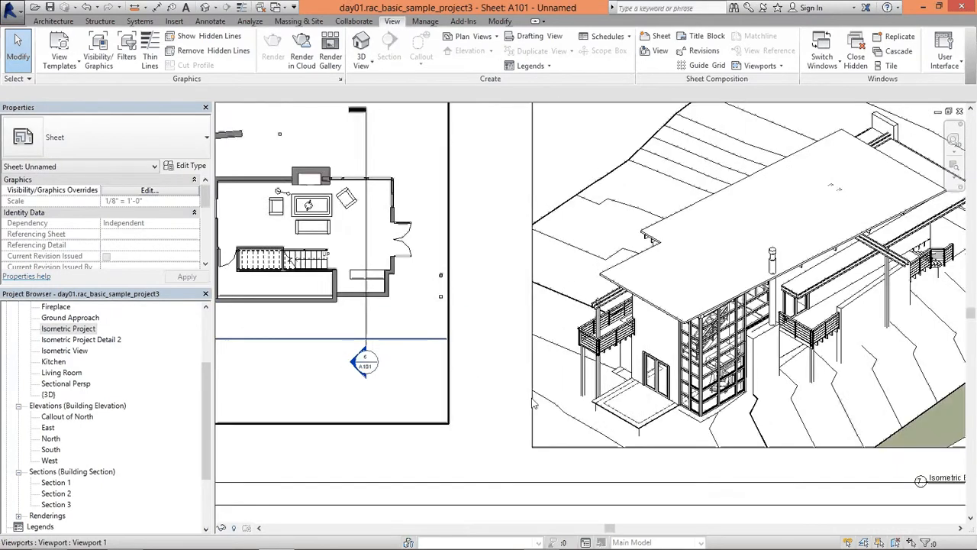
scroll(798, 416, up, 3)
scroll(798, 417, down, 5)
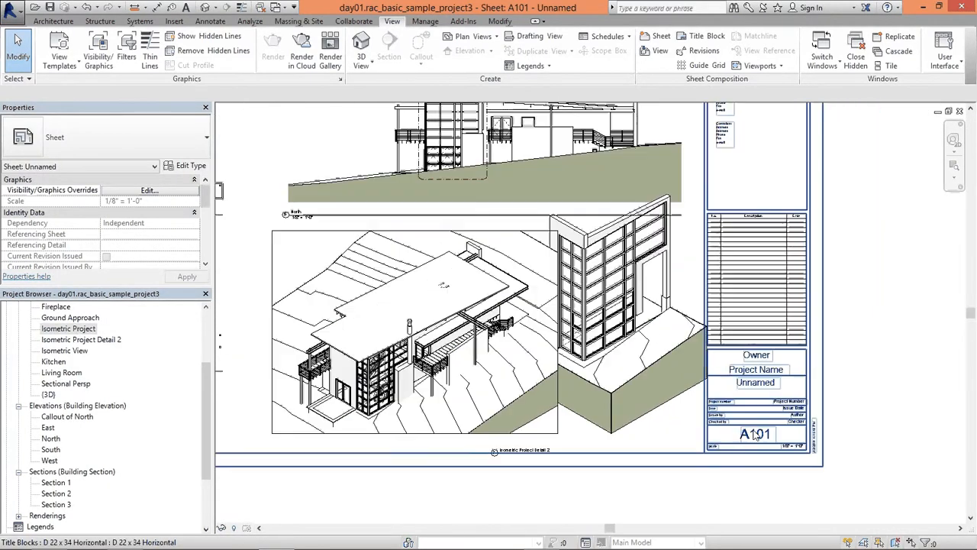
scroll(396, 396, up, 4)
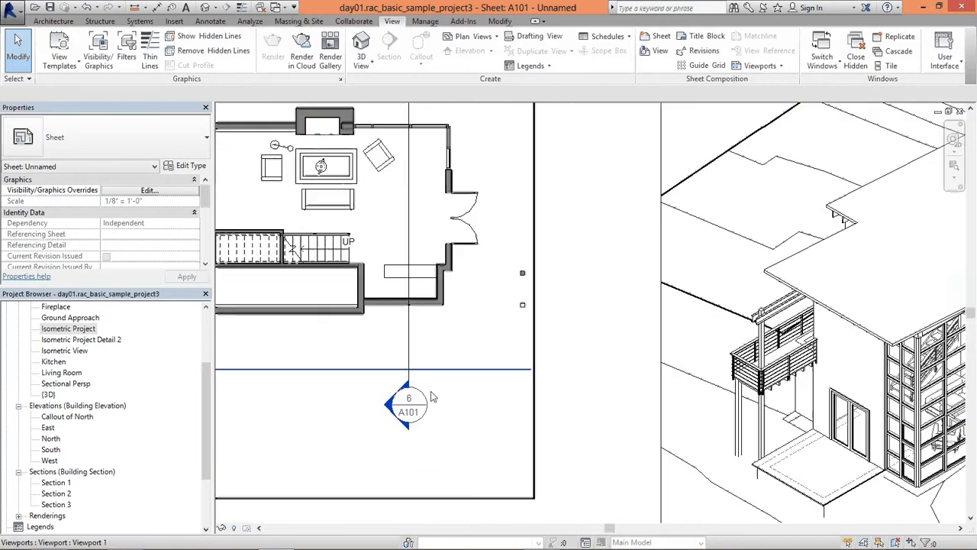
scroll(556, 324, down, 1)
scroll(556, 324, down, 3)
scroll(631, 200, up, 5)
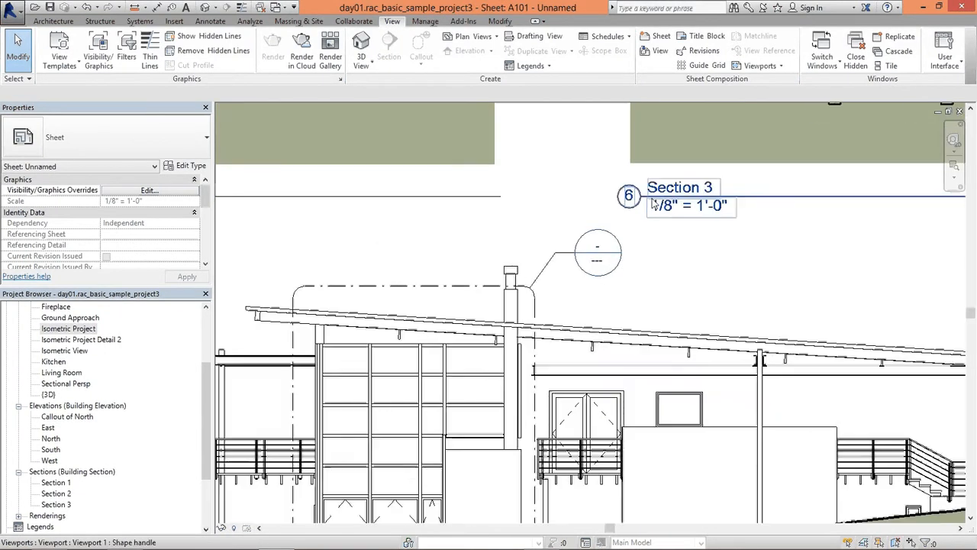
scroll(686, 239, down, 5)
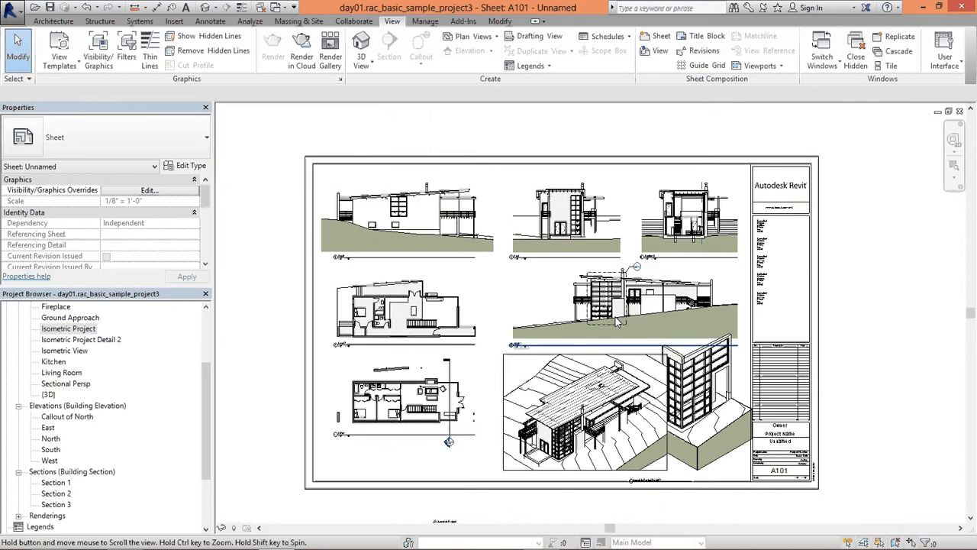
scroll(549, 322, up, 2)
Shift the North elevation and whole-building isometric viewports slightly toward the floor plans on the sheet, keeping their near edges roughly aligned
middle_drag(560, 306, 466, 305)
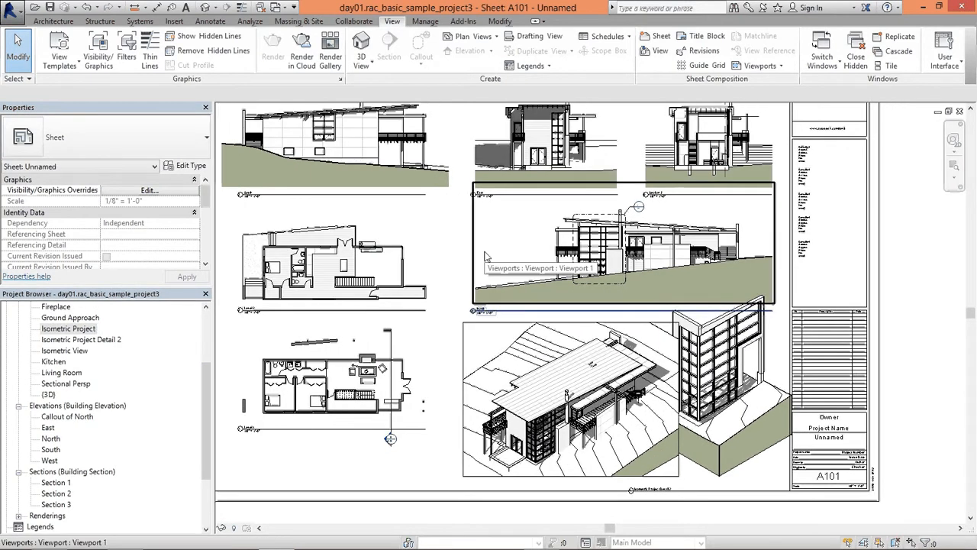
middle_drag(509, 264, 493, 264)
click(469, 254)
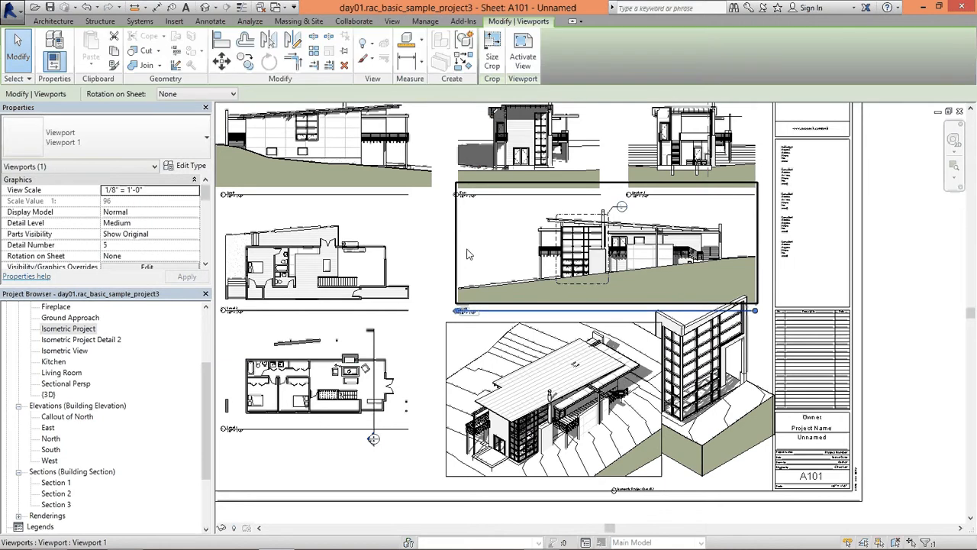
drag(508, 264, 495, 261)
click(490, 342)
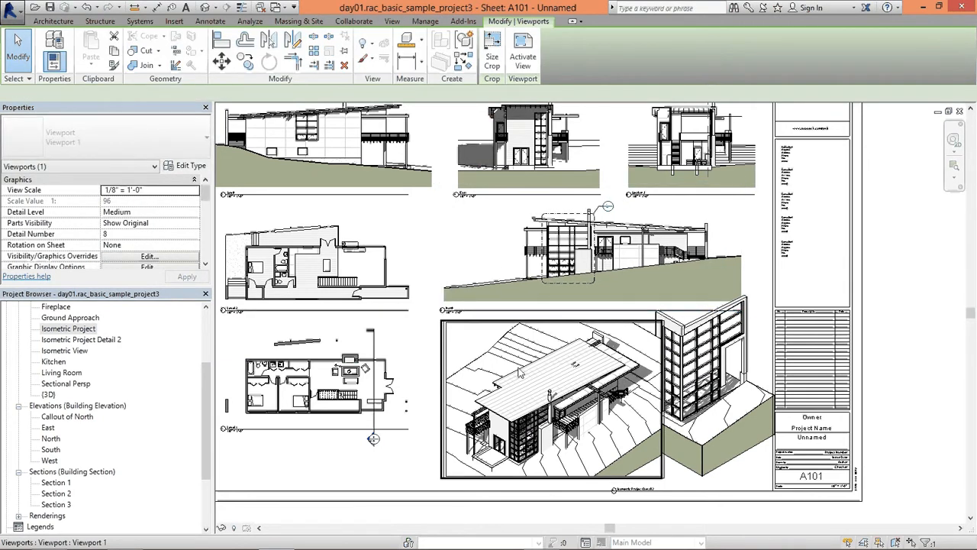
drag(490, 342, 483, 342)
click(478, 289)
drag(478, 293, 471, 293)
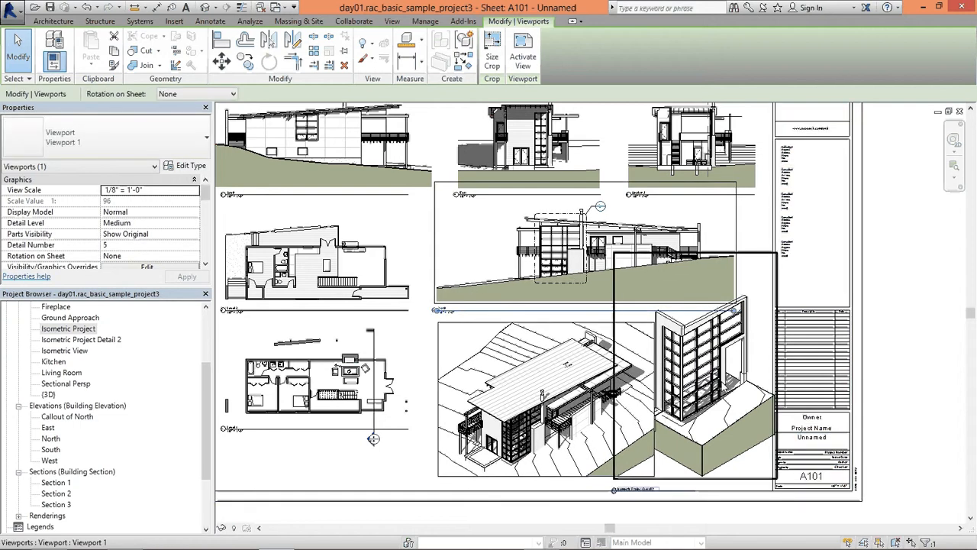
click(527, 381)
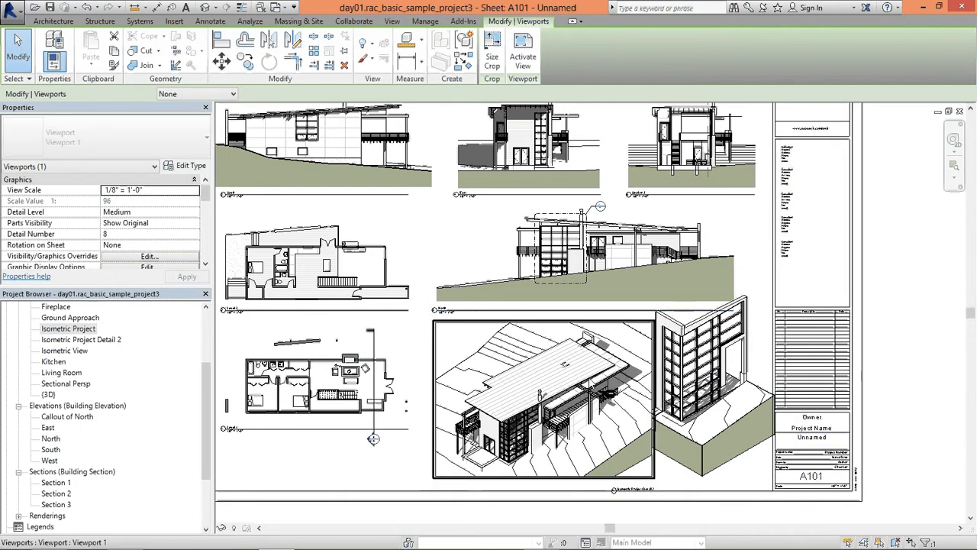
click(718, 238)
Show the North elevation's crop region on the sheet, extend its edge nearest the title block outward, and deactivate the viewport
middle_drag(718, 238, 674, 252)
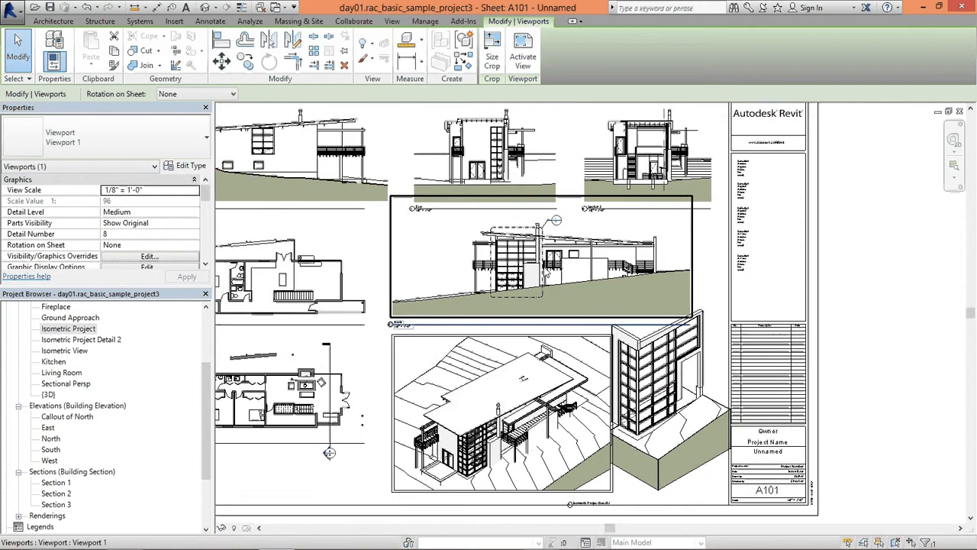
double_click(681, 230)
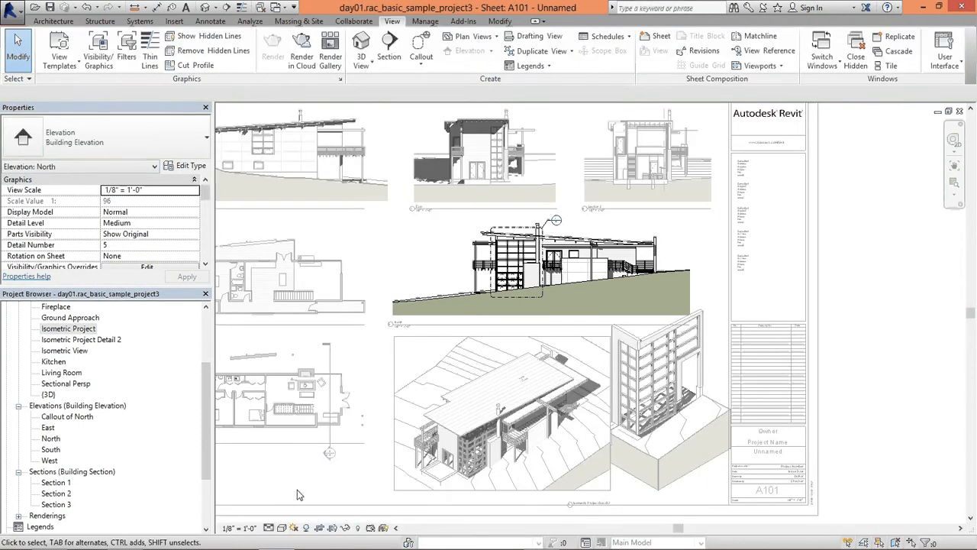
click(334, 527)
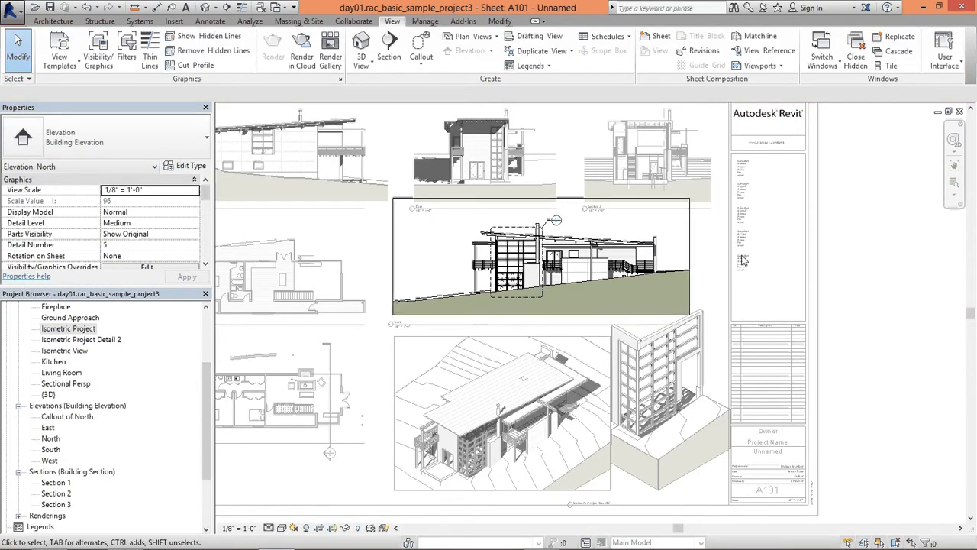
click(692, 260)
drag(715, 257, 717, 258)
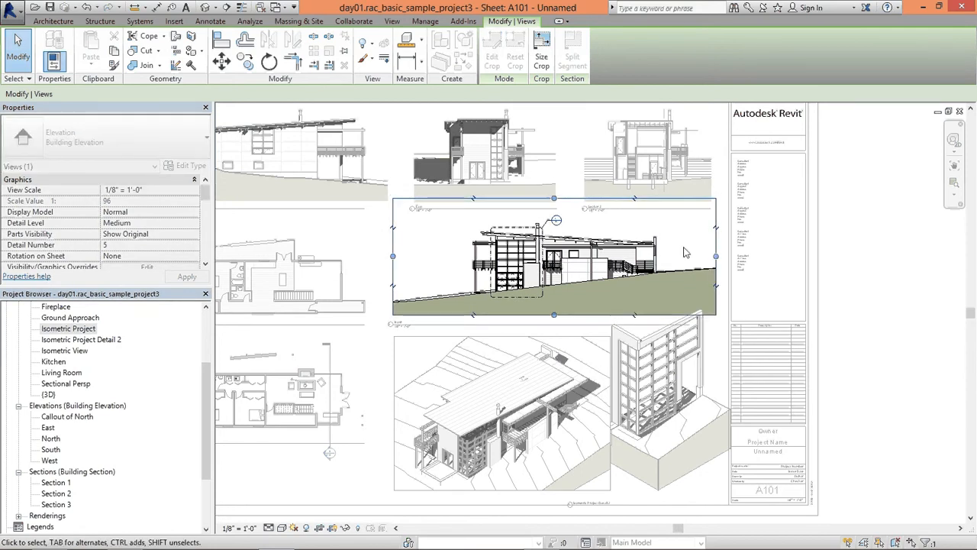
right_click(685, 236)
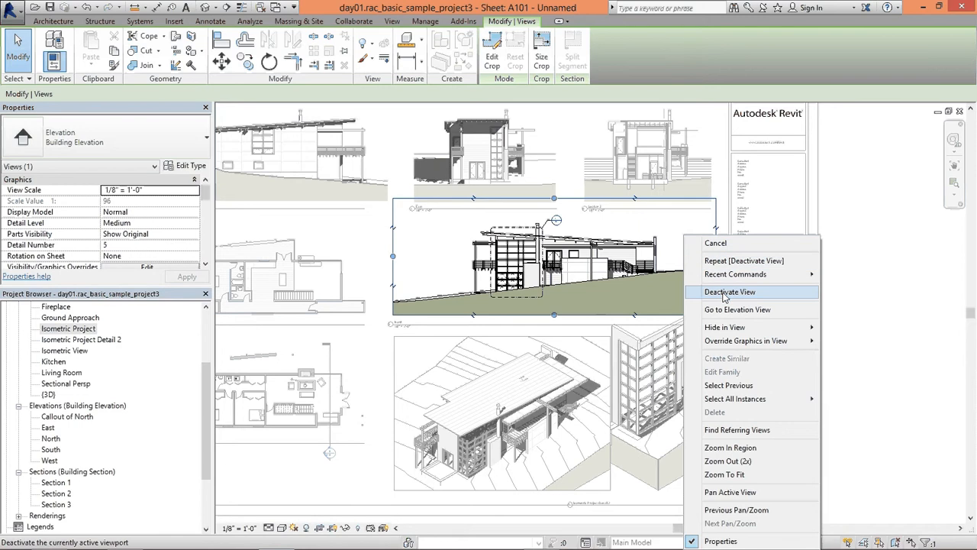
click(724, 293)
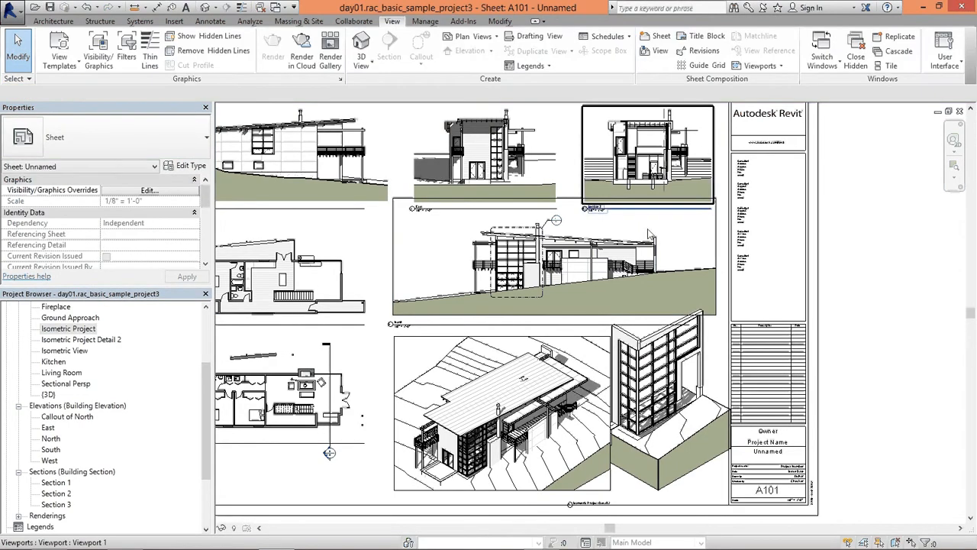
Nudge the Section 3 viewport to line up with the North elevation's outer edge, and hide the North elevation's crop region
click(698, 134)
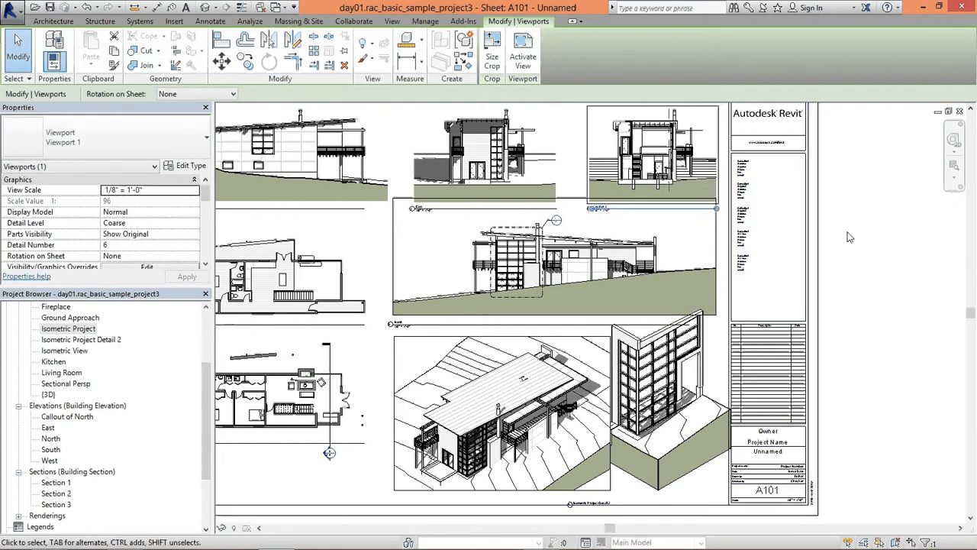
key(Escape)
double_click(587, 231)
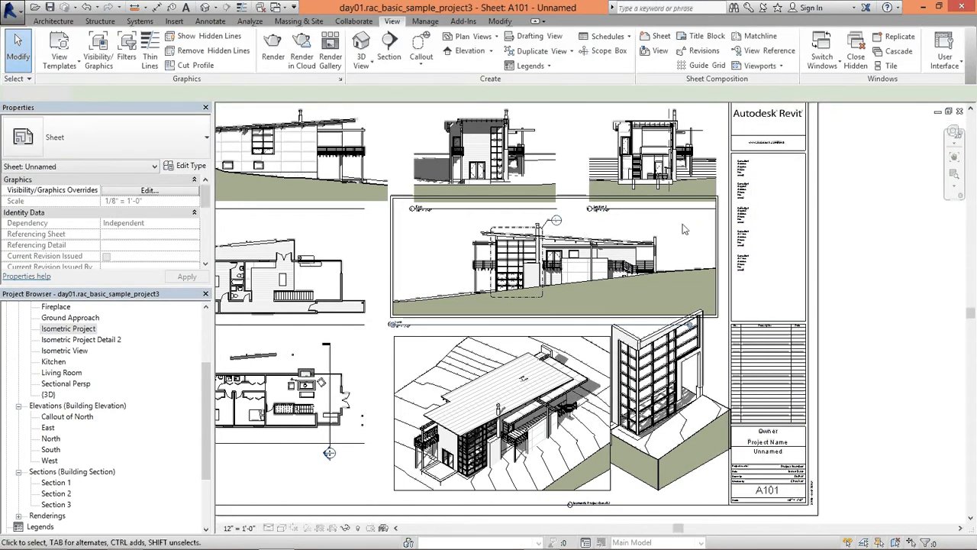
click(332, 527)
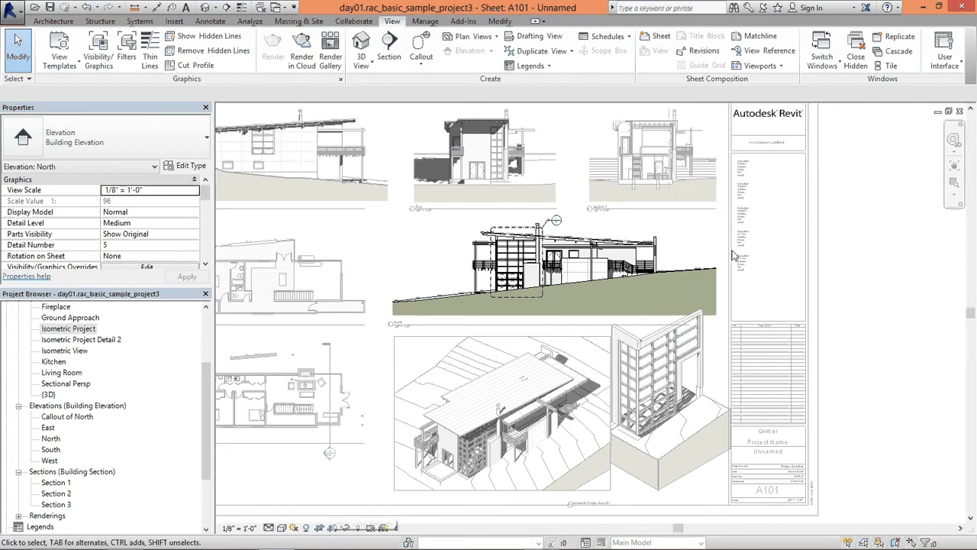
right_click(702, 226)
click(749, 283)
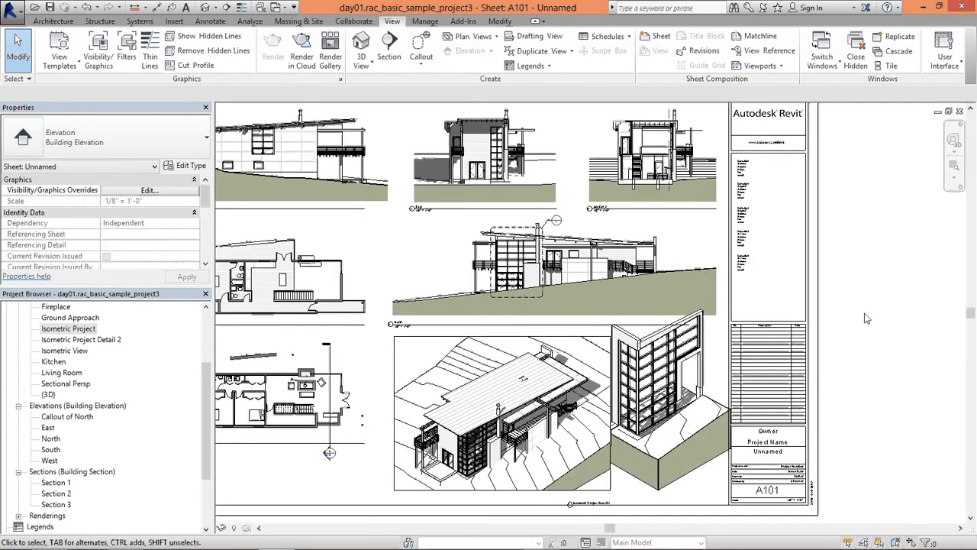
Open the Isometric Project Detail 2 view, reveal its hidden elements, and unhide the section box category
middle_drag(708, 361, 709, 345)
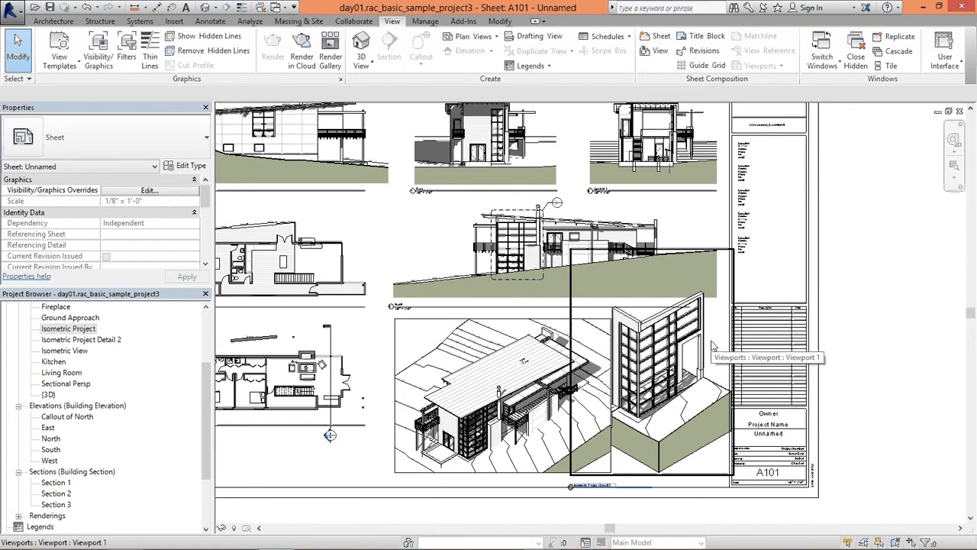
click(713, 346)
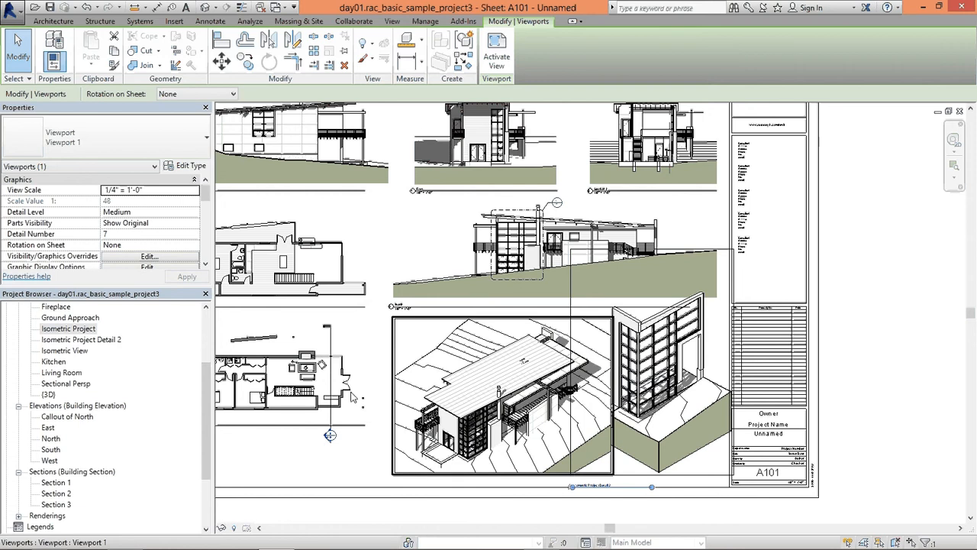
double_click(79, 340)
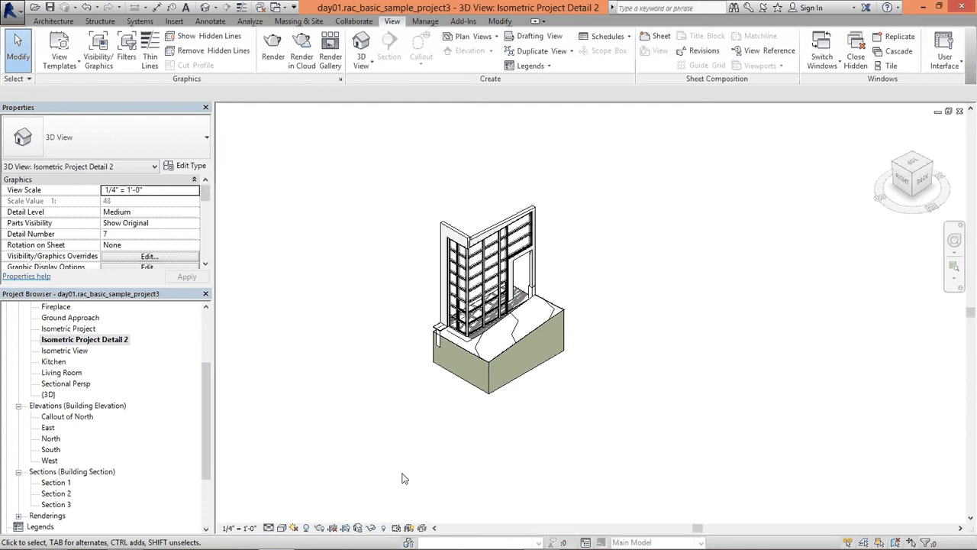
click(382, 529)
click(440, 204)
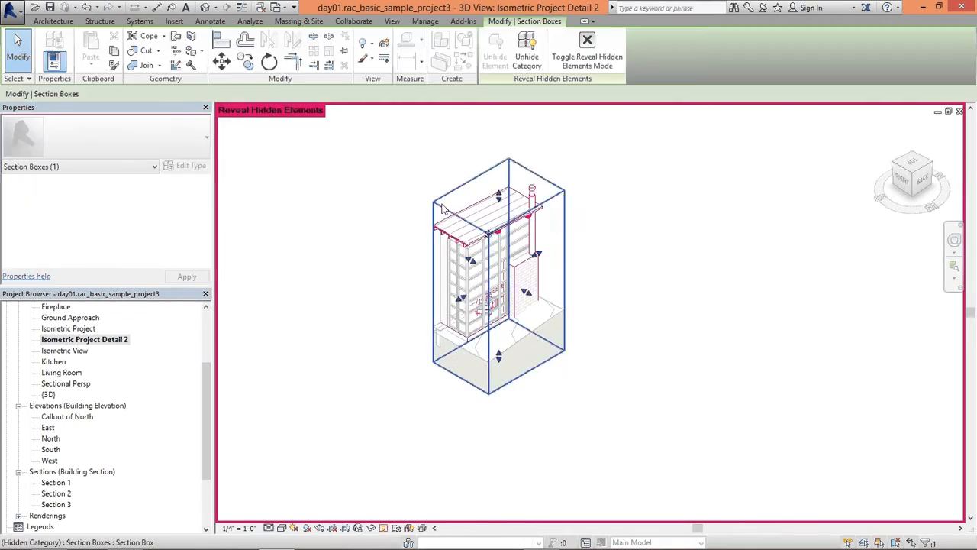
right_click(442, 204)
mouse_move(519, 281)
click(679, 288)
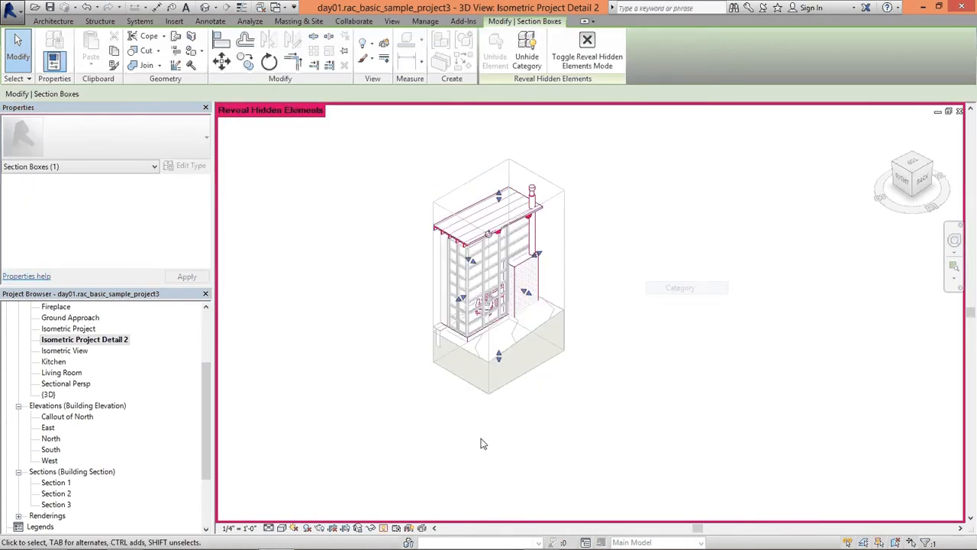
Exit Reveal Hidden Elements mode and raise the section box's bottom face in Isometric Project Detail 2 to leave a thinner layer of ground
click(384, 529)
click(523, 451)
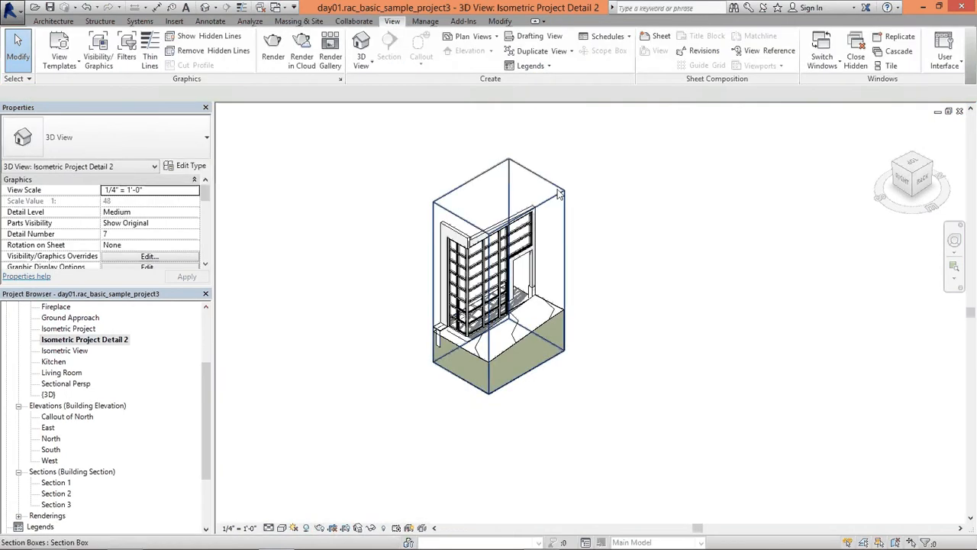
click(513, 375)
scroll(499, 360, up, 3)
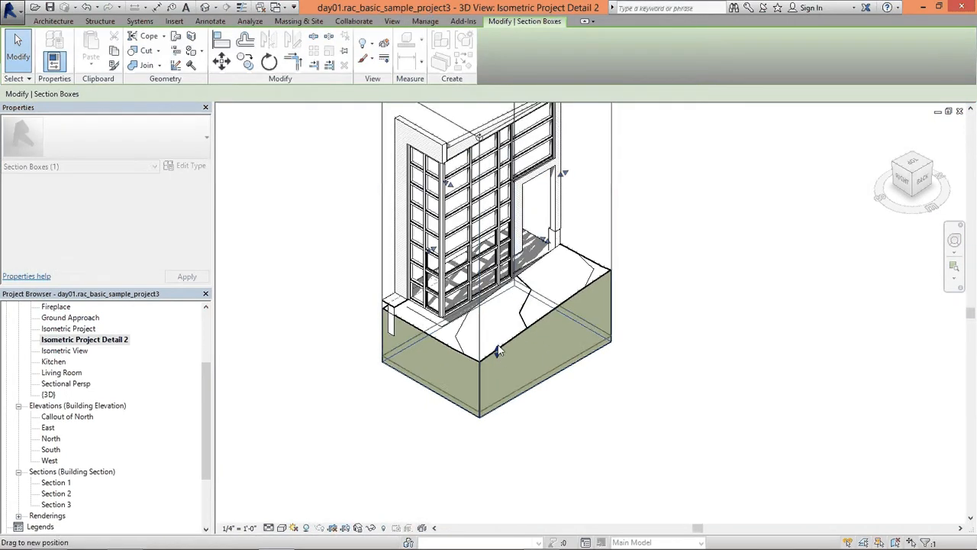
drag(498, 327, 500, 309)
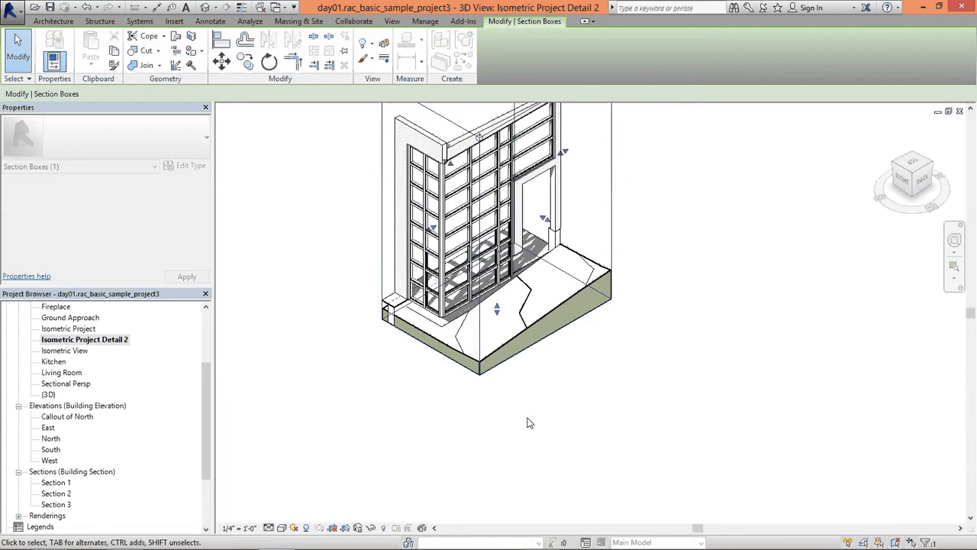
middle_drag(650, 334, 638, 390)
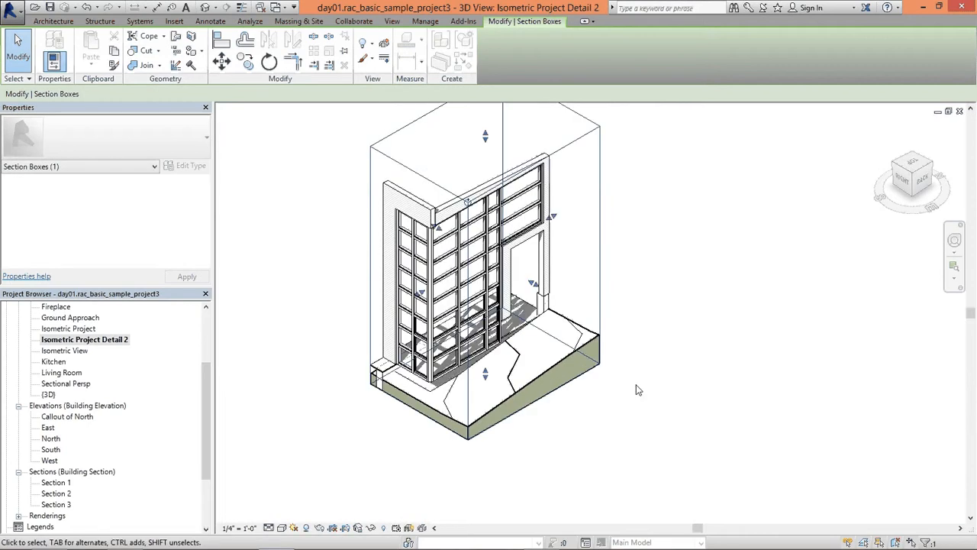
Hide the section box category in the Isometric Project Detail 2 view
click(597, 213)
right_click(600, 201)
mouse_move(648, 260)
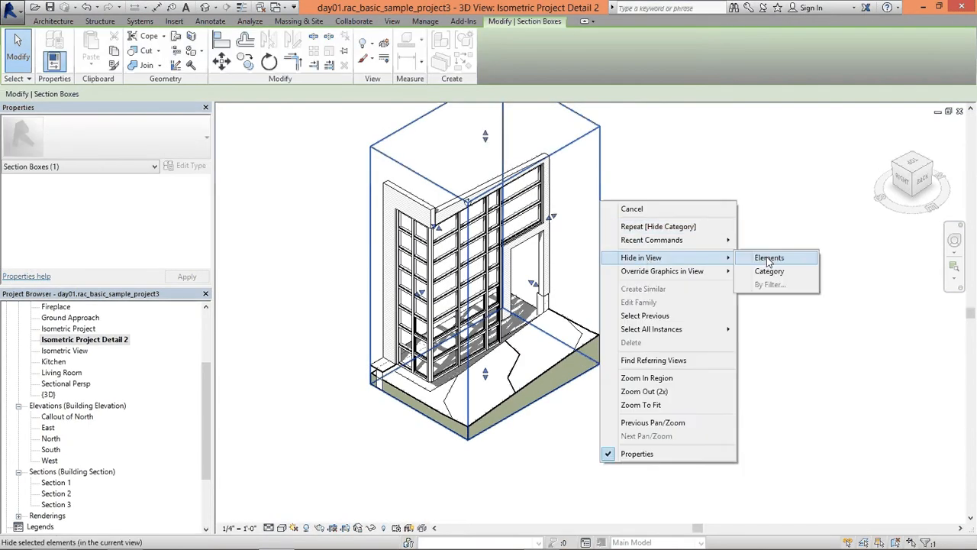
click(769, 271)
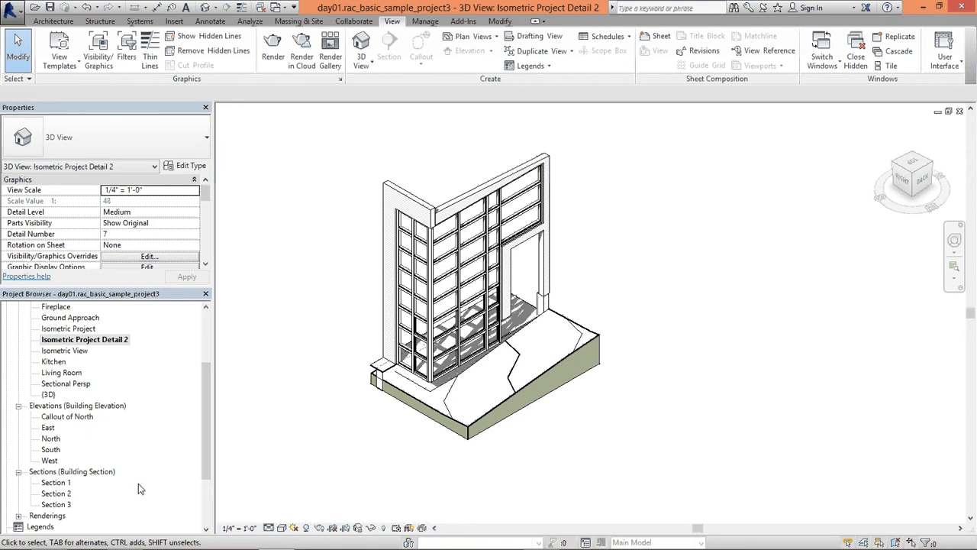
Return to sheet A101 and nudge the Isometric Project Detail 2 viewport below the North elevation and slightly away from the title block
scroll(206, 429, down, 3)
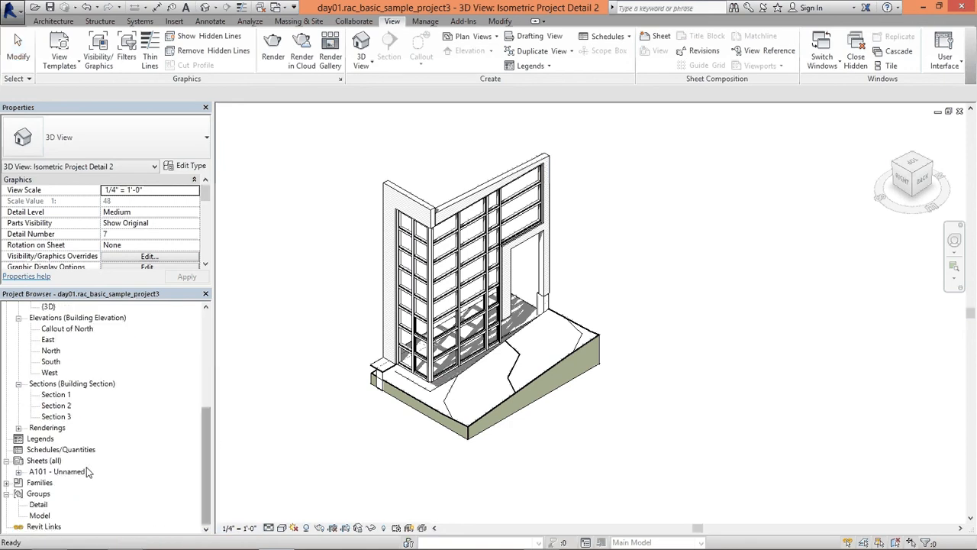
double_click(55, 471)
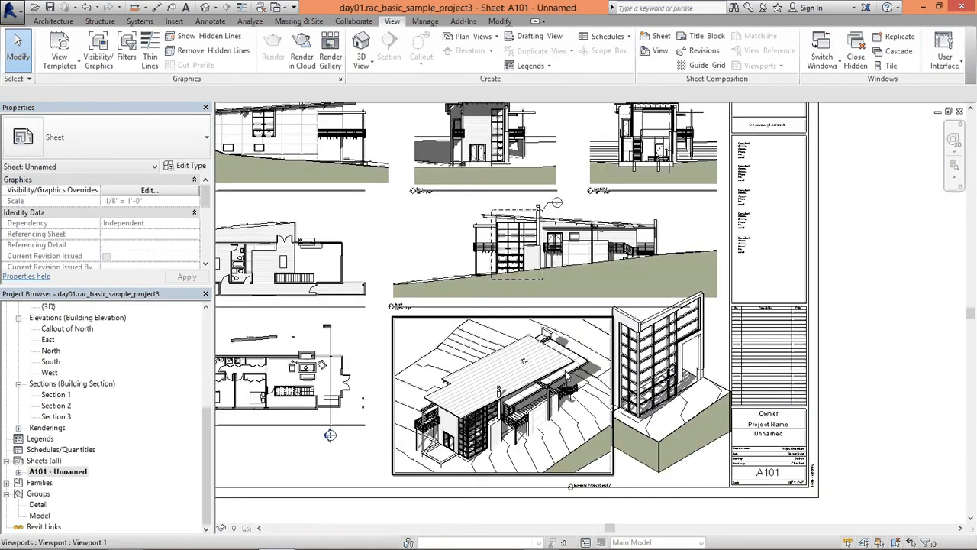
click(683, 401)
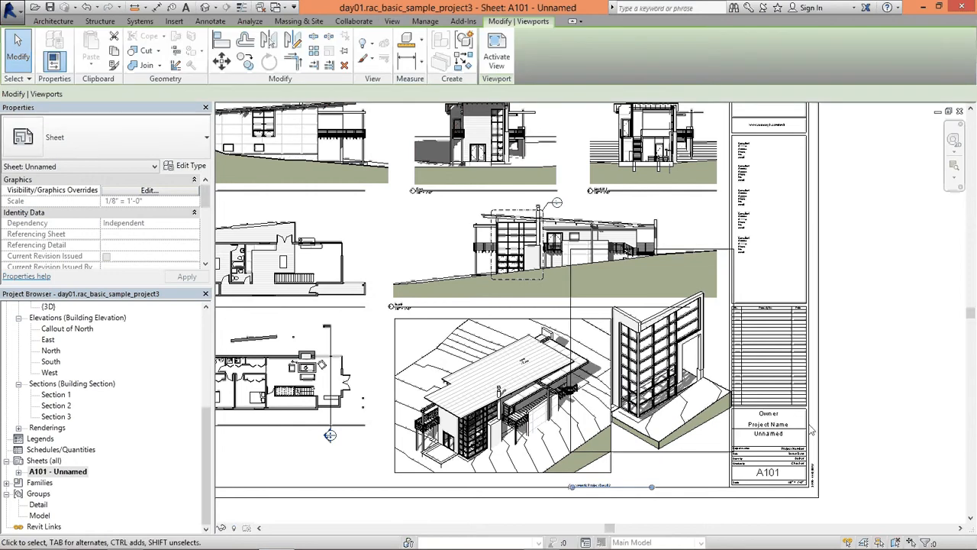
key(Down)
key(Down)
key(Down)
key(Down)
key(Down)
key(Down)
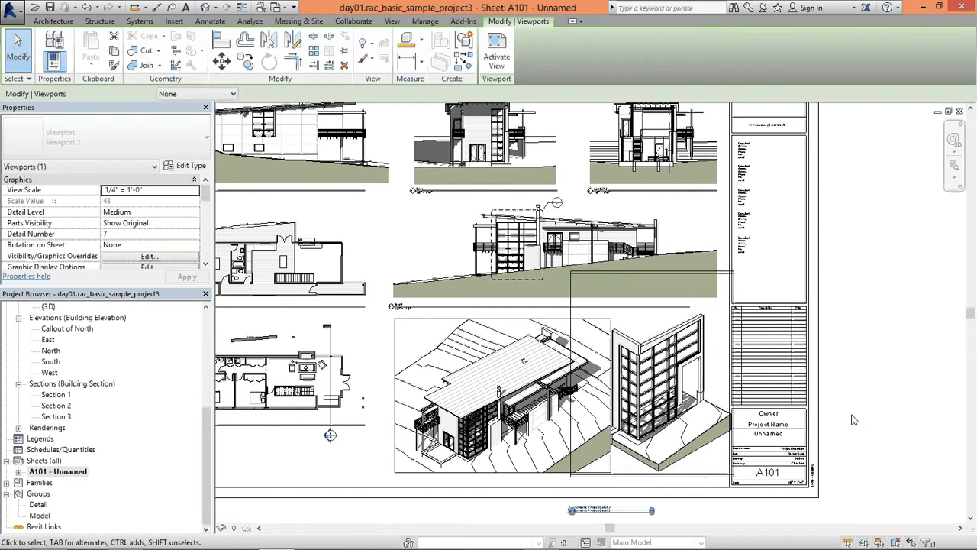
key(Left)
key(Left)
key(Left)
key(Left)
key(Left)
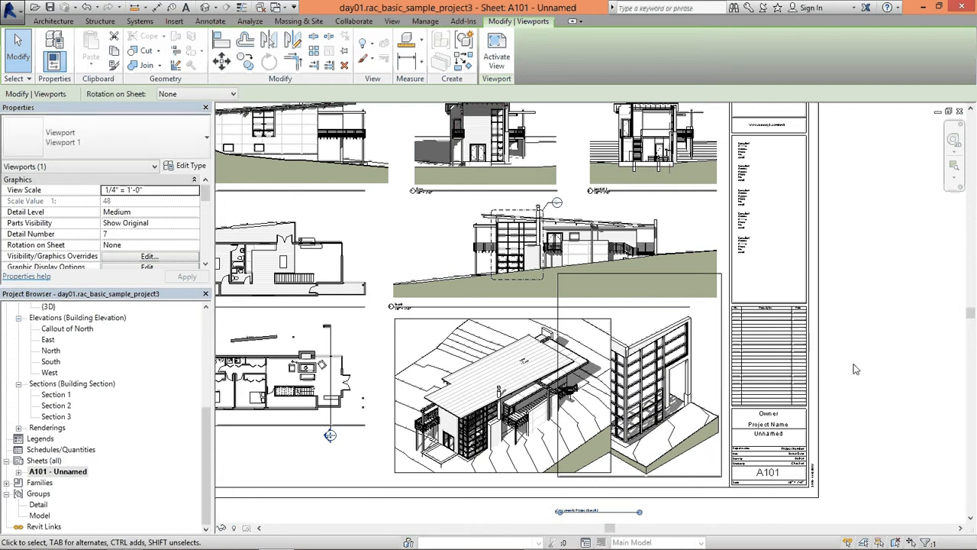
Nudge the whole-building isometric viewport toward the floor plans to separate it from the detail isometric
middle_drag(853, 380, 862, 366)
click(496, 381)
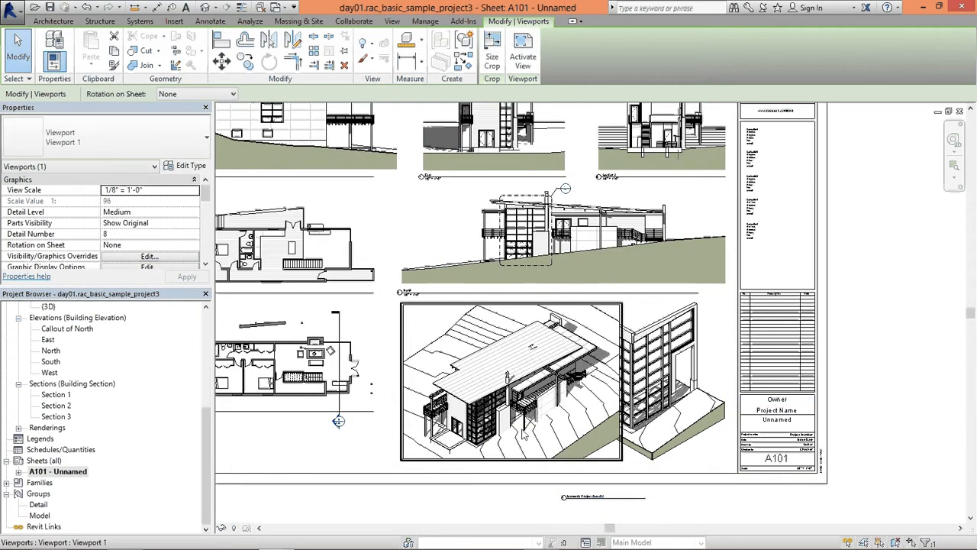
key(Left)
key(Left)
key(Left)
key(Left)
key(Left)
key(Left)
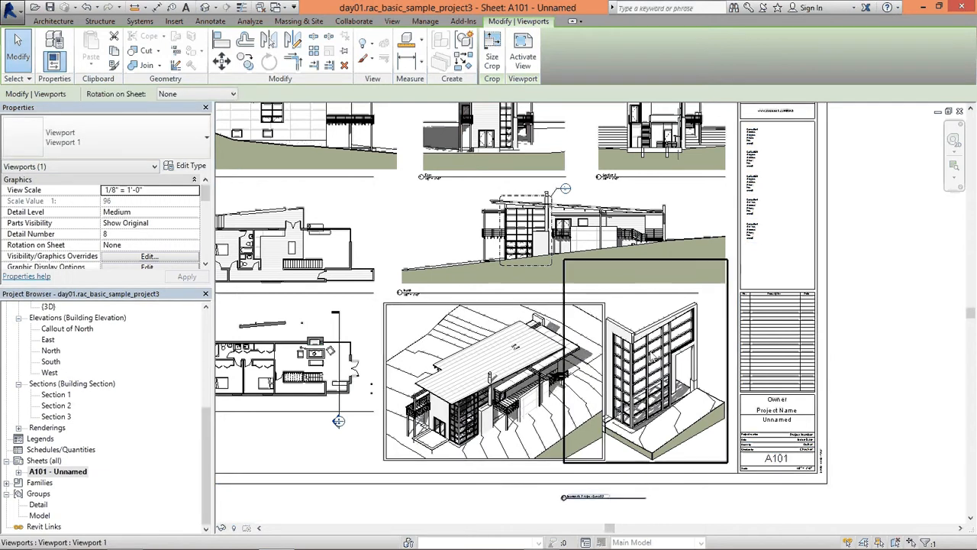
Activate the whole-building isometric viewport and pull its crop region slightly inward on all four sides
double_click(409, 329)
click(387, 384)
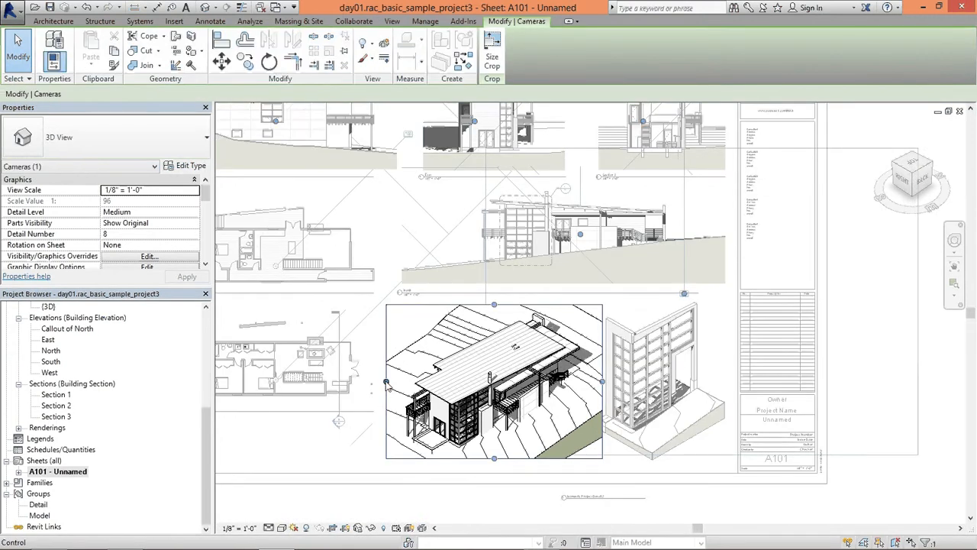
drag(387, 384, 399, 384)
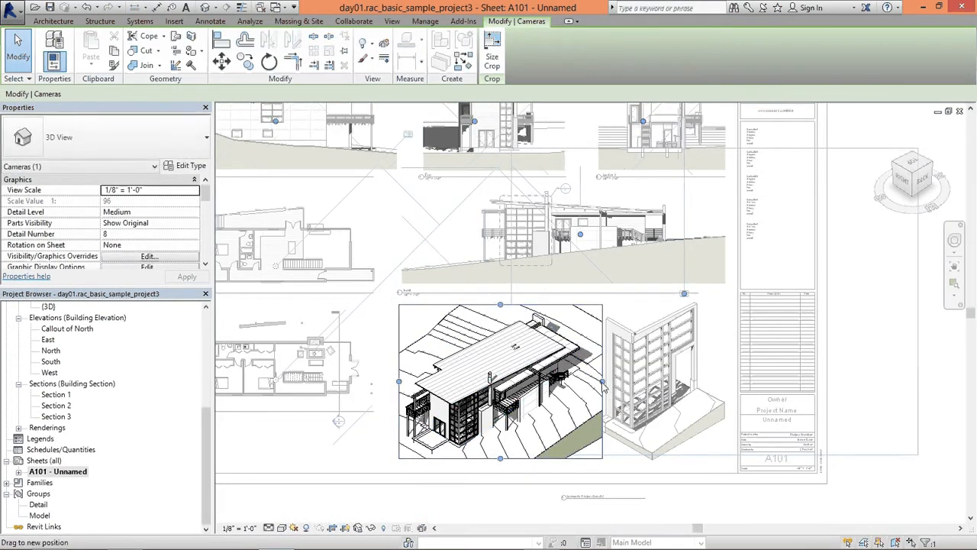
drag(603, 384, 593, 384)
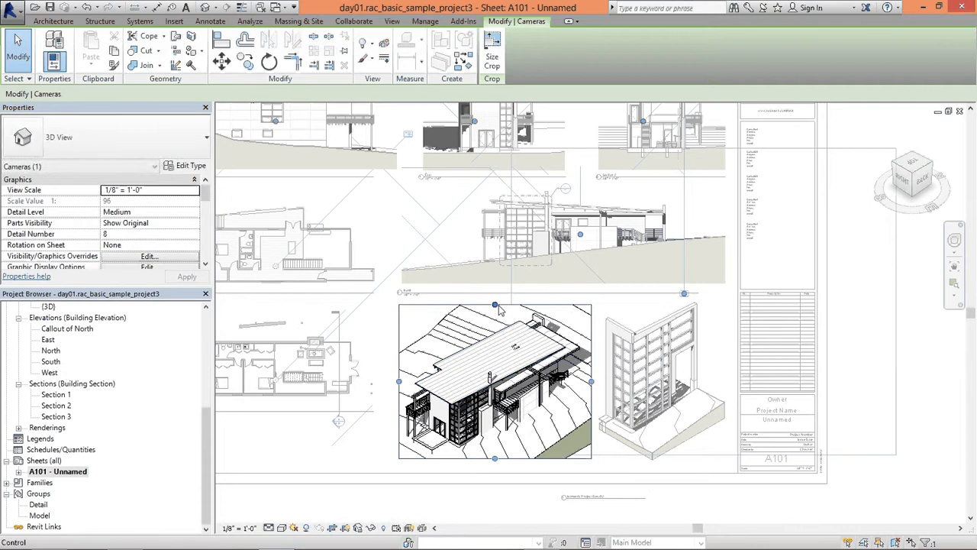
drag(497, 310, 496, 310)
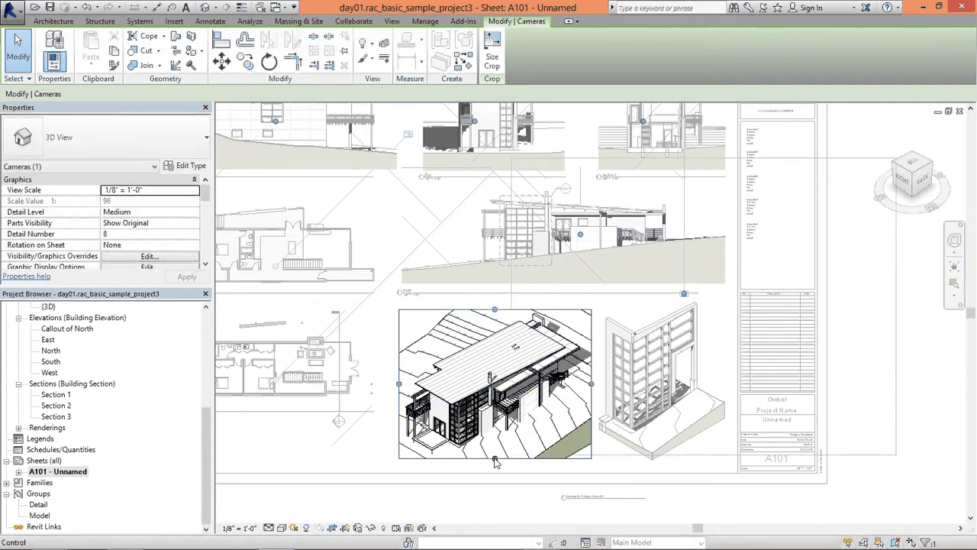
drag(494, 459, 496, 458)
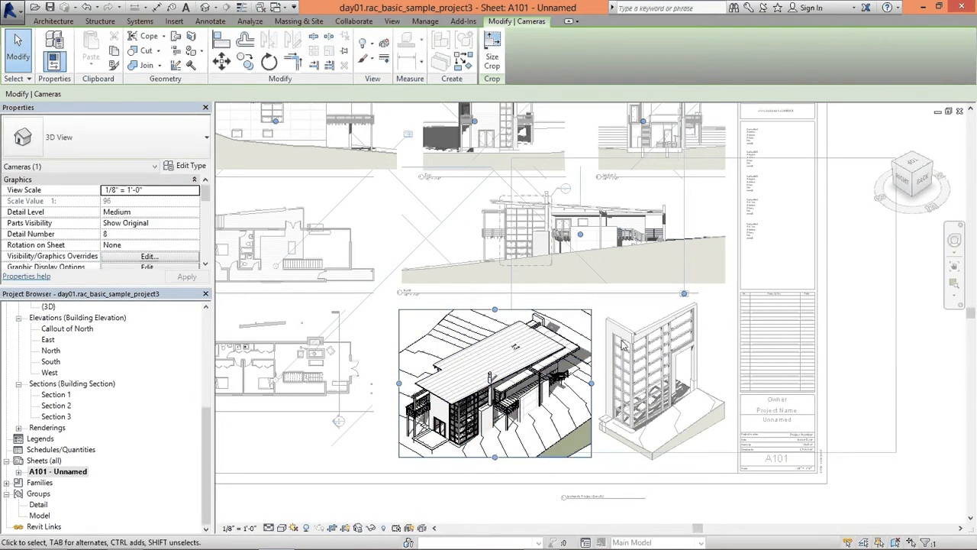
Hide the whole-building isometric's crop region and deactivate the viewport
right_click(582, 326)
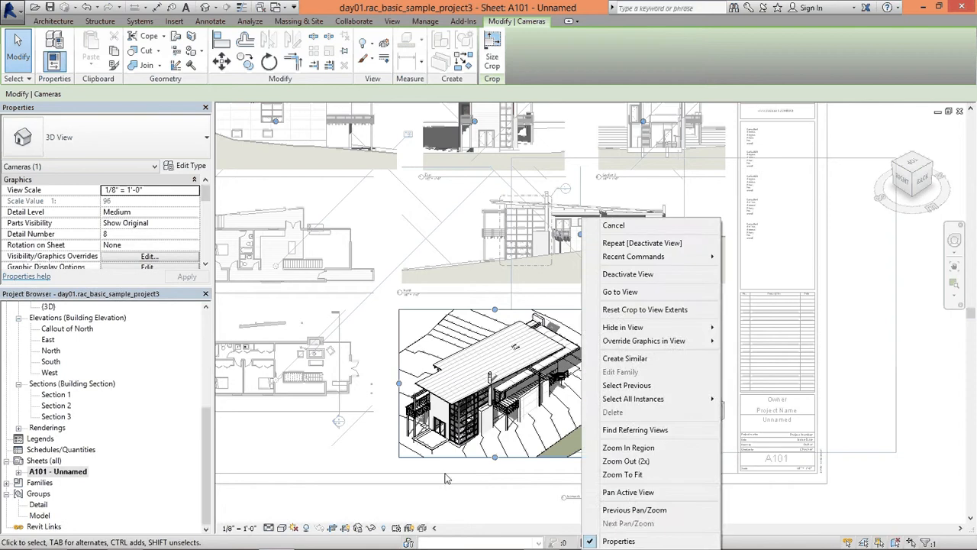
click(346, 529)
right_click(583, 322)
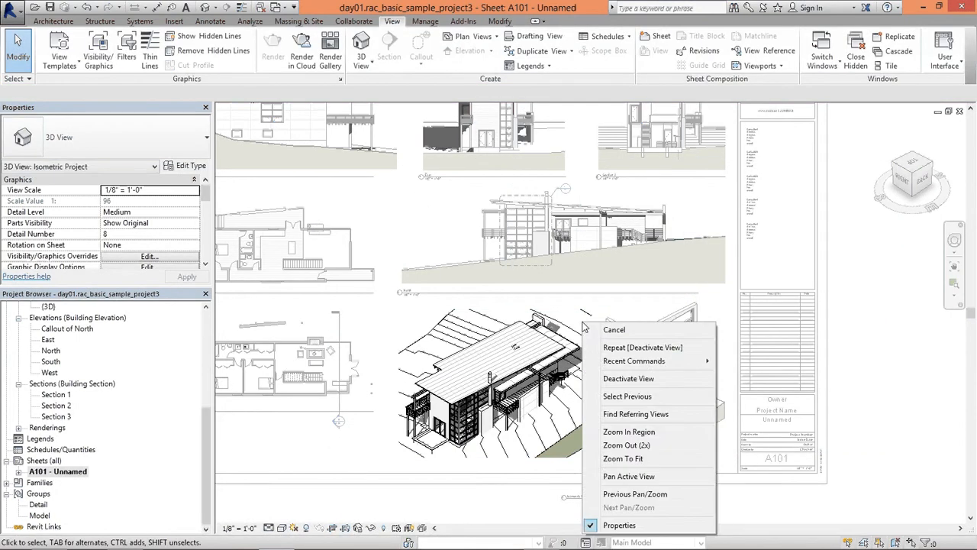
click(629, 377)
click(447, 240)
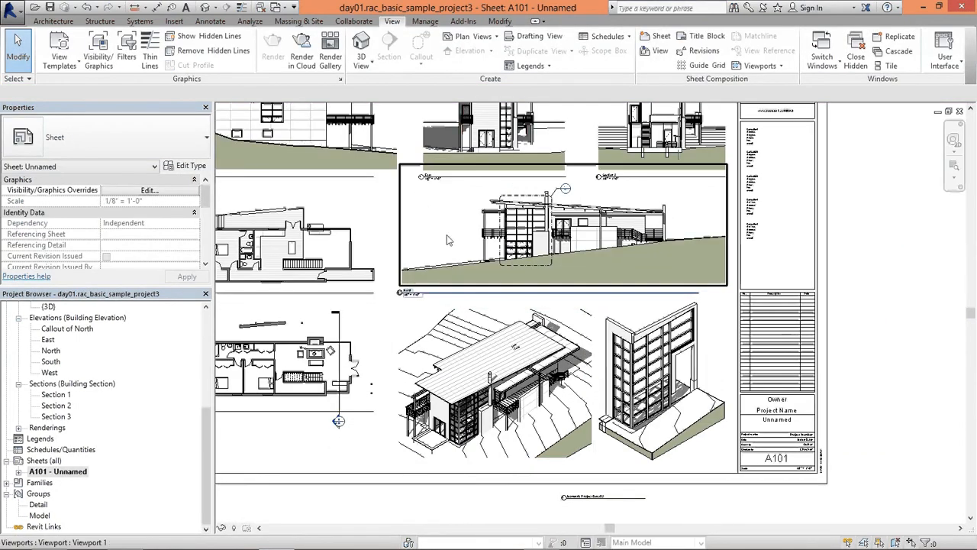
drag(448, 240, 445, 240)
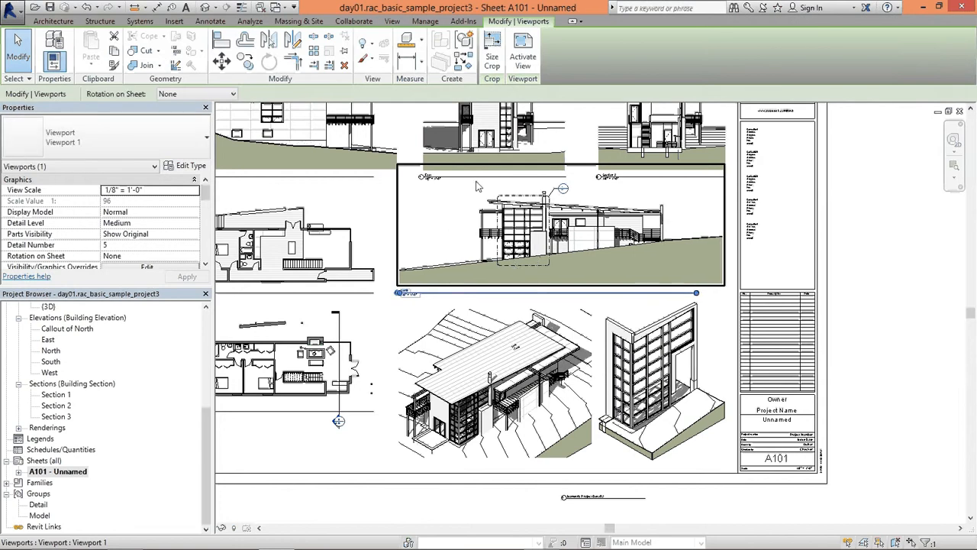
drag(602, 265, 604, 268)
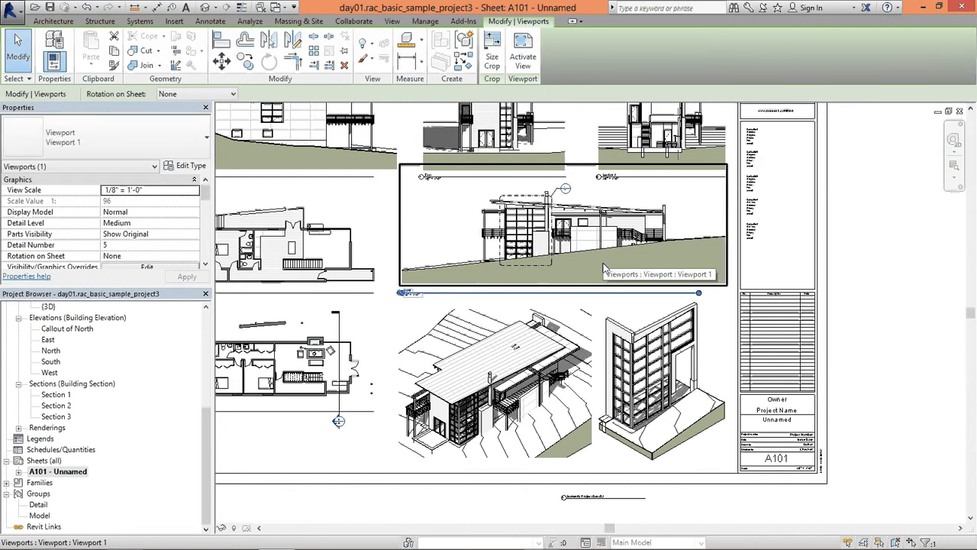
click(655, 355)
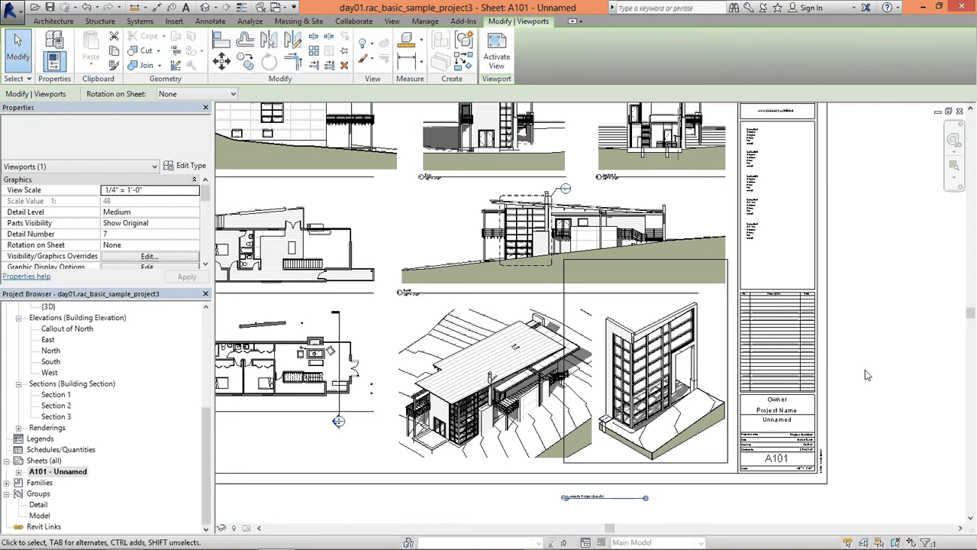
Shift the North elevation, detail isometric and whole-building isometric viewports slightly toward the title block, keeping the elevation and building isometric aligned on their floor-plan side
drag(670, 257, 678, 257)
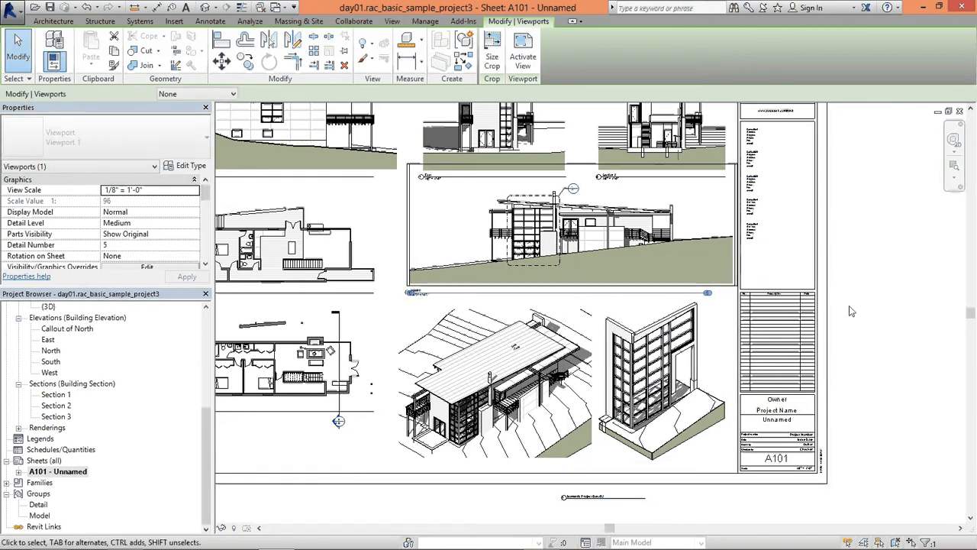
drag(720, 374, 724, 374)
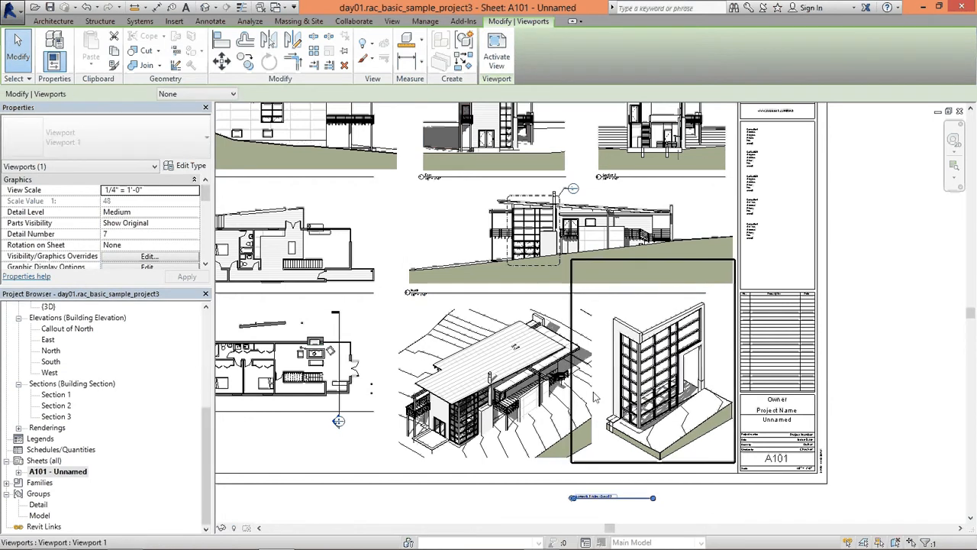
click(536, 385)
key(Right)
key(Right)
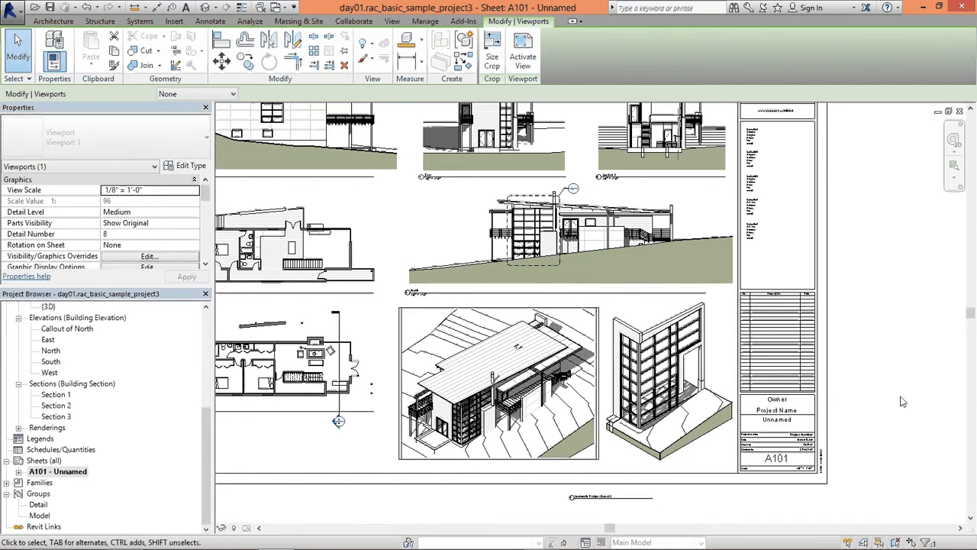
key(Right)
key(Right)
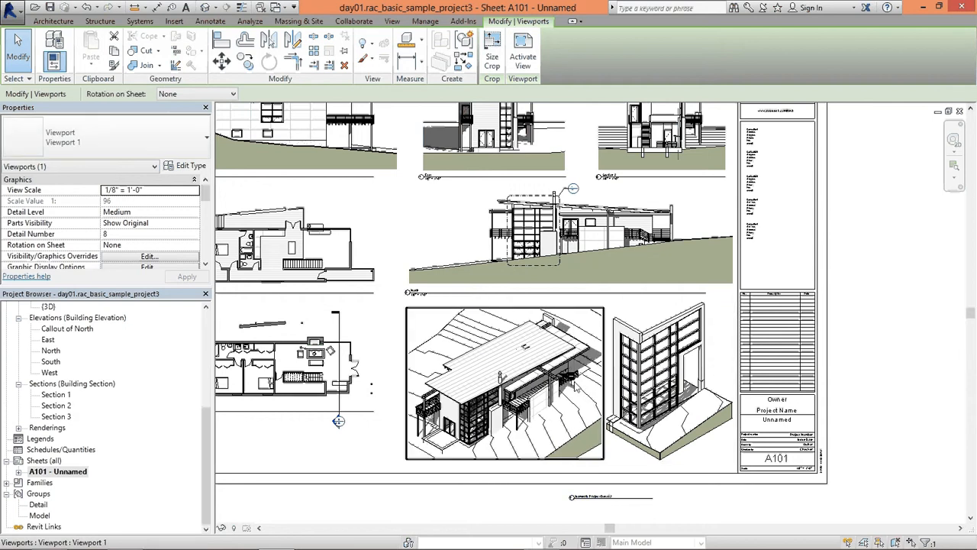
Reactivate the whole-building isometric viewport, show its crop region, and pull in the edge facing the detail isometric
double_click(536, 383)
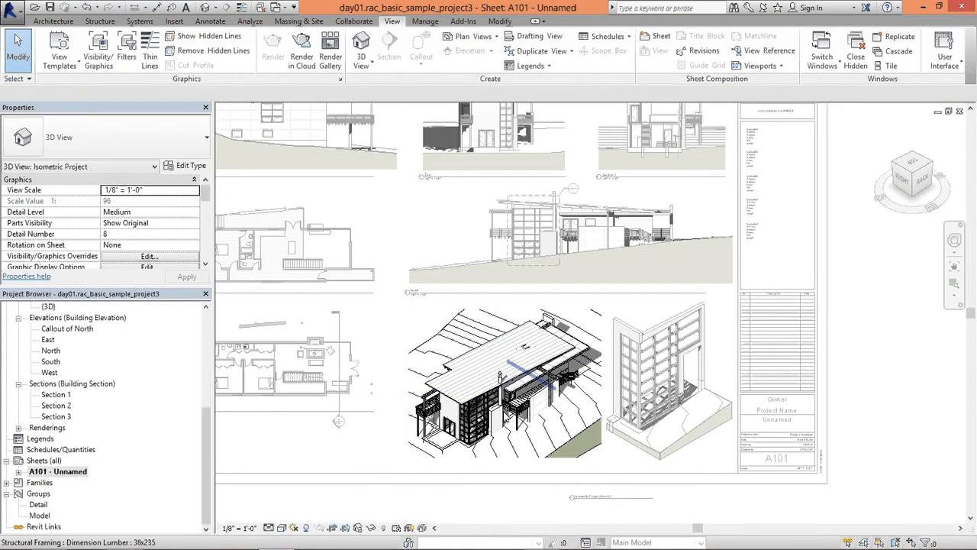
click(346, 527)
click(601, 386)
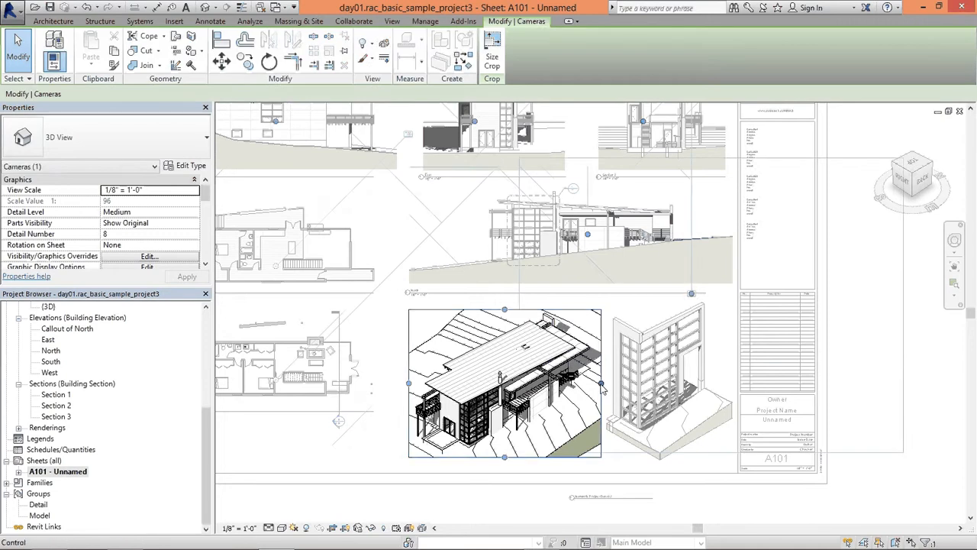
drag(601, 386, 594, 386)
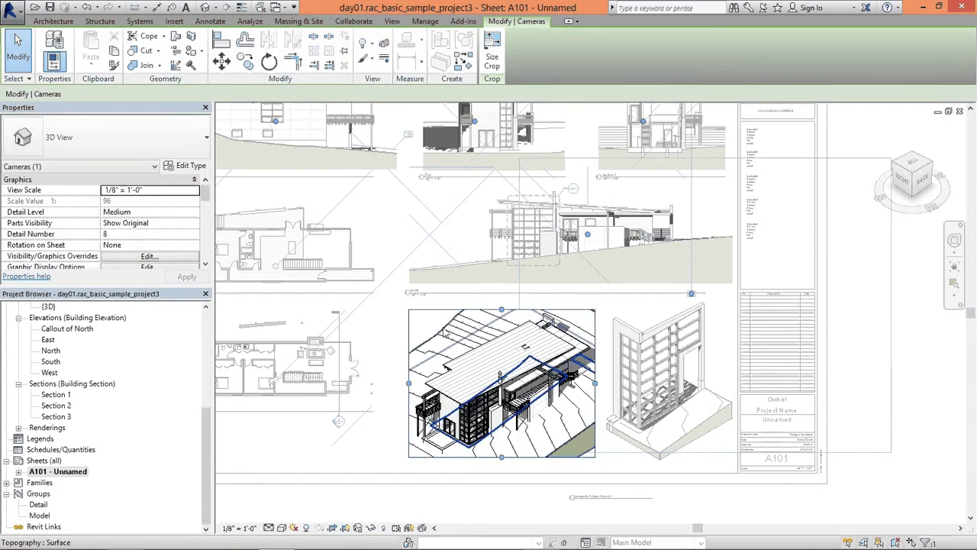
Conceal the building isometric's crop boundary again, deactivate the viewport, and bring the full sheet layout into view
right_click(433, 327)
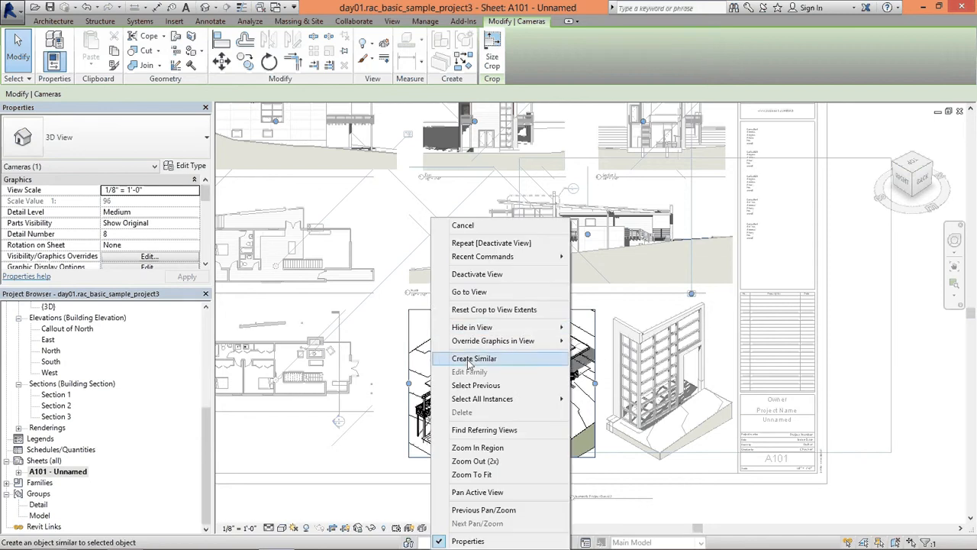
click(469, 274)
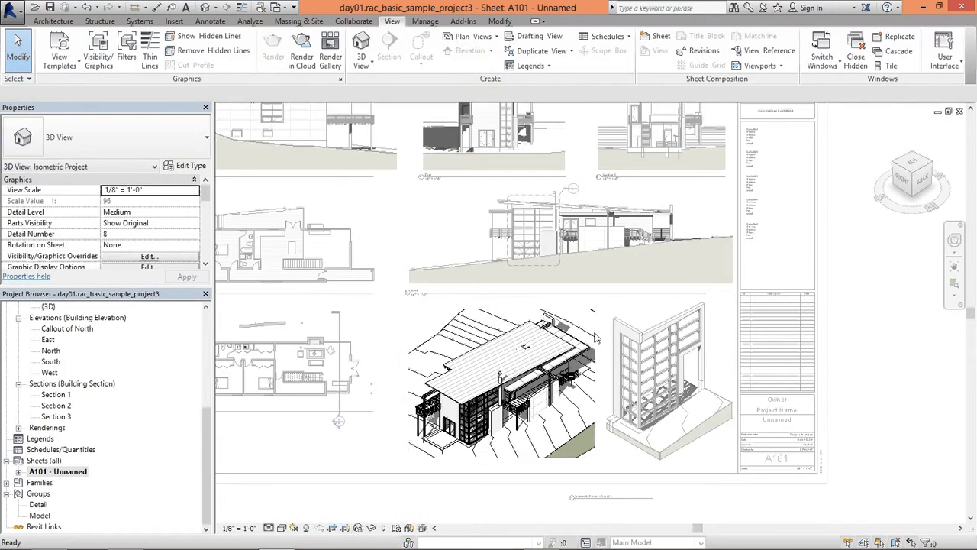
right_click(581, 322)
click(653, 379)
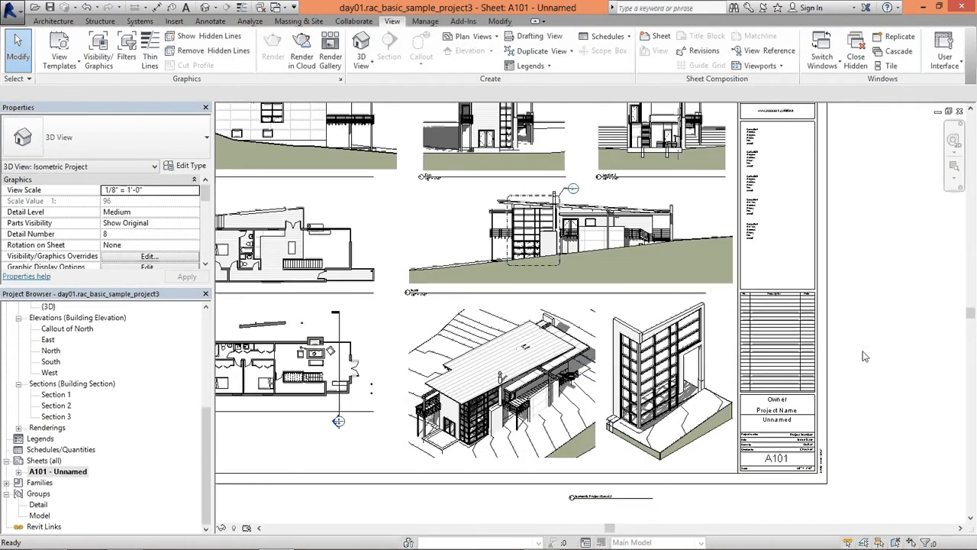
scroll(848, 331, down, 2)
middle_drag(848, 297, 833, 310)
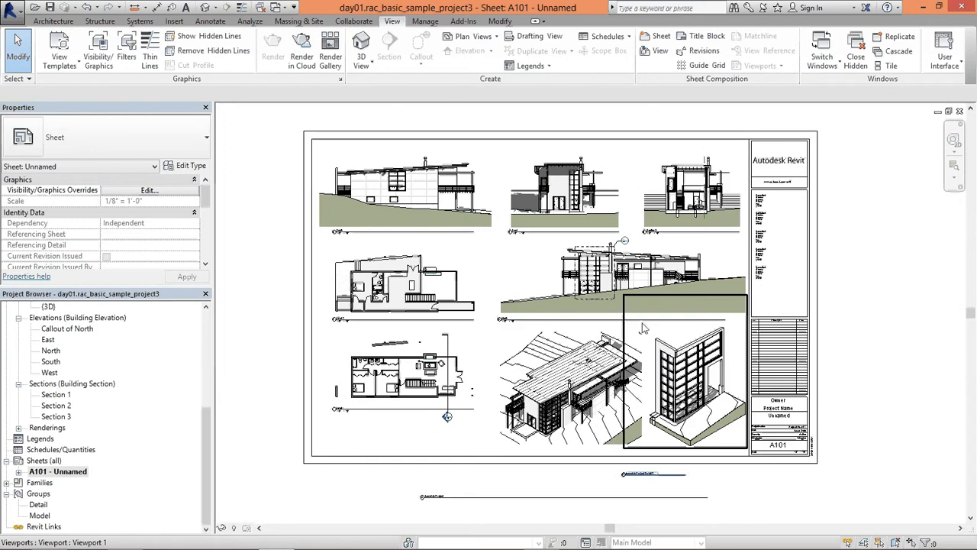
Activate the South elevation, pull in both vertical edges of its crop region slightly, and deactivate the viewport
double_click(418, 205)
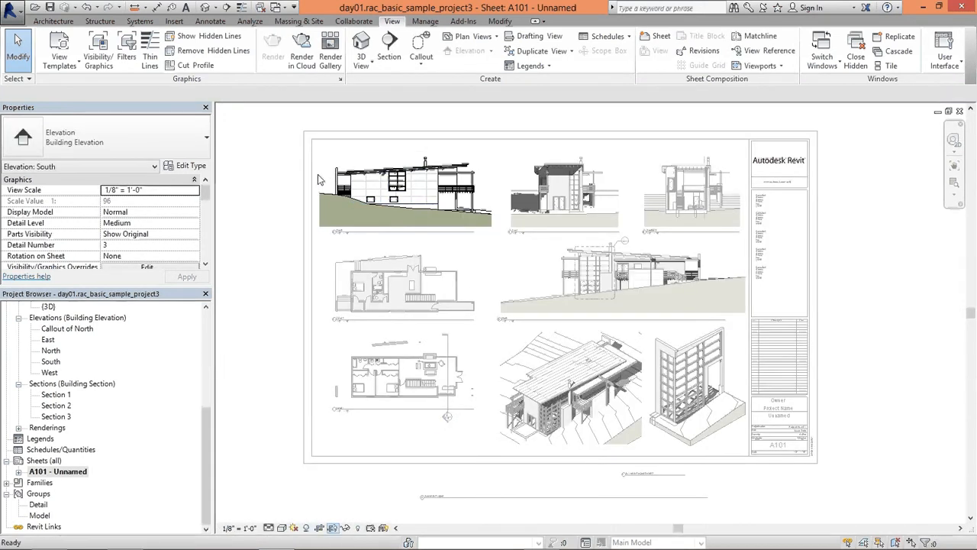
click(322, 185)
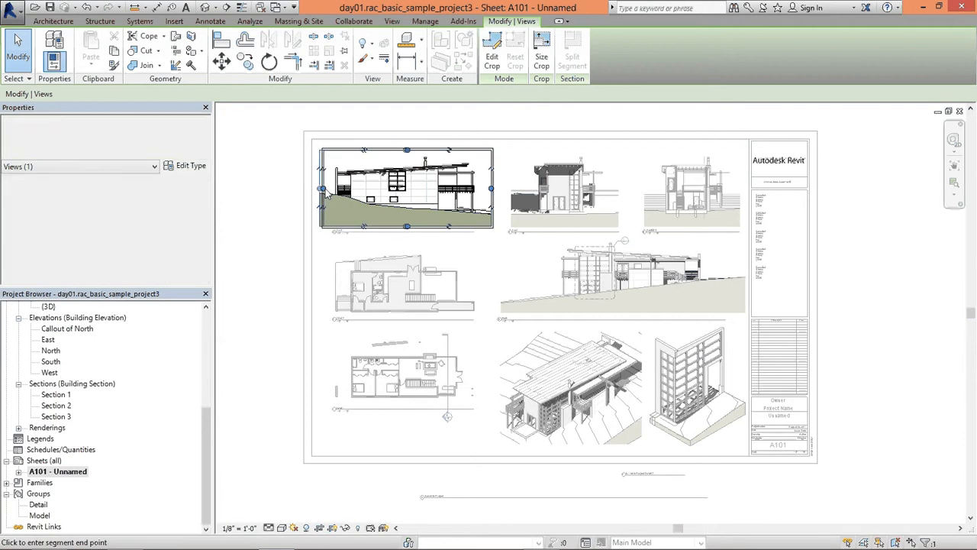
click(491, 190)
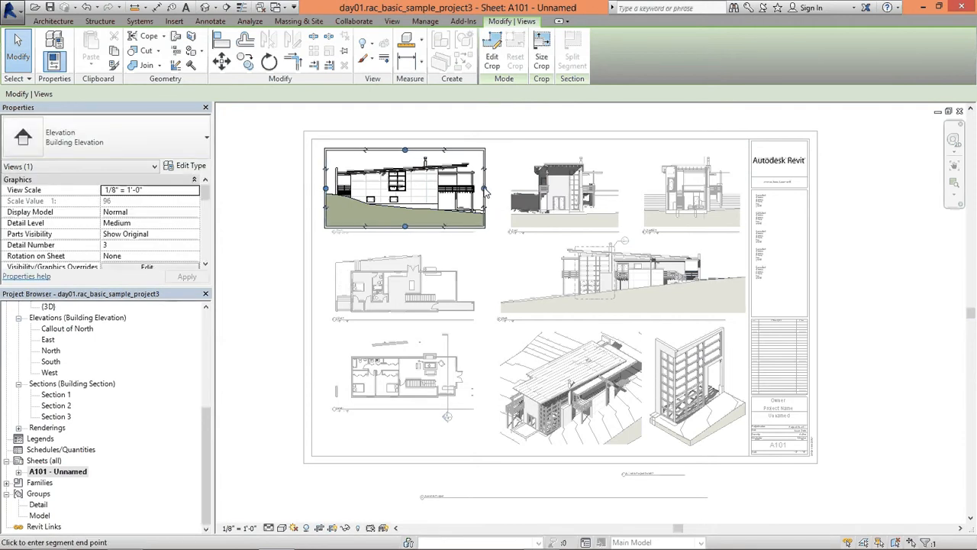
right_click(477, 155)
click(513, 210)
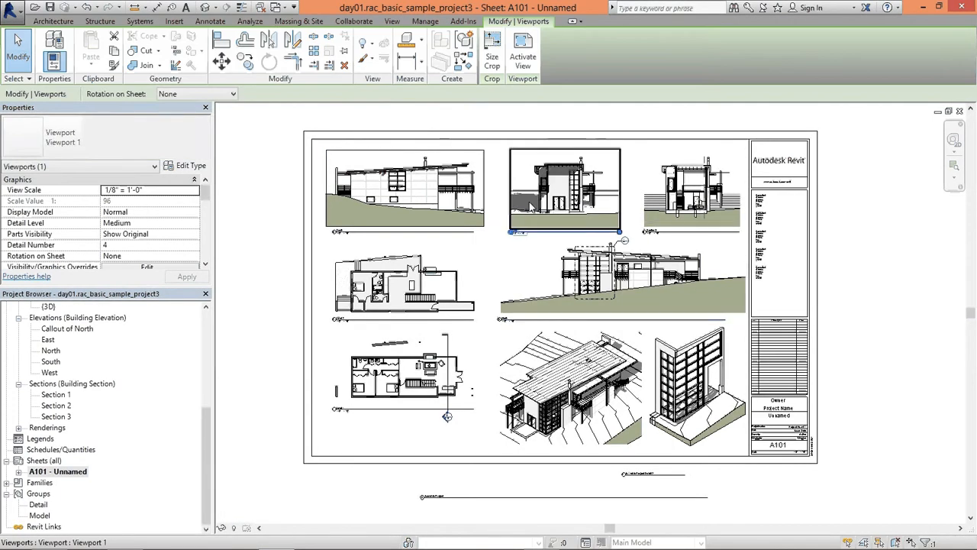
Line up the East elevation viewport with the North elevation's starting edge, and shift the Section 3 viewport slightly toward the title block
click(546, 214)
drag(534, 214, 525, 216)
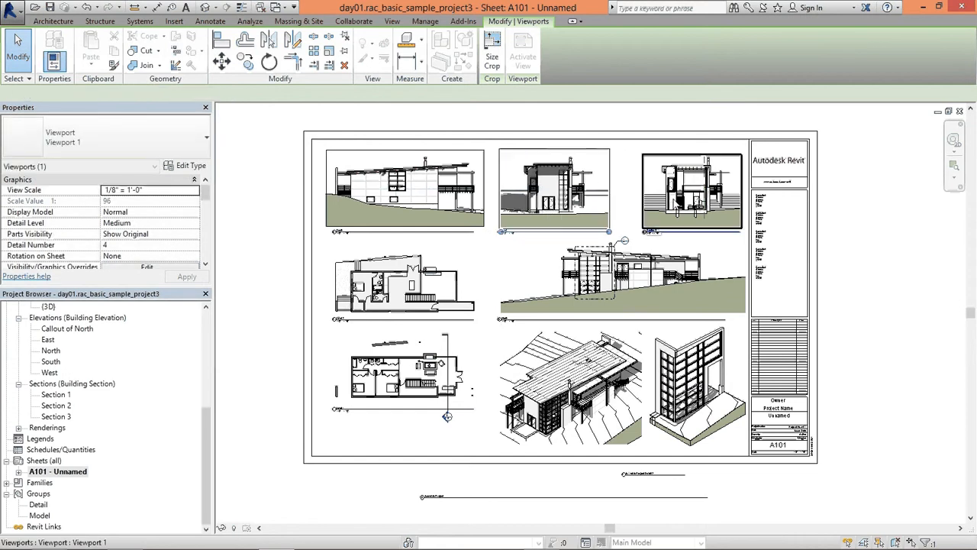
click(657, 197)
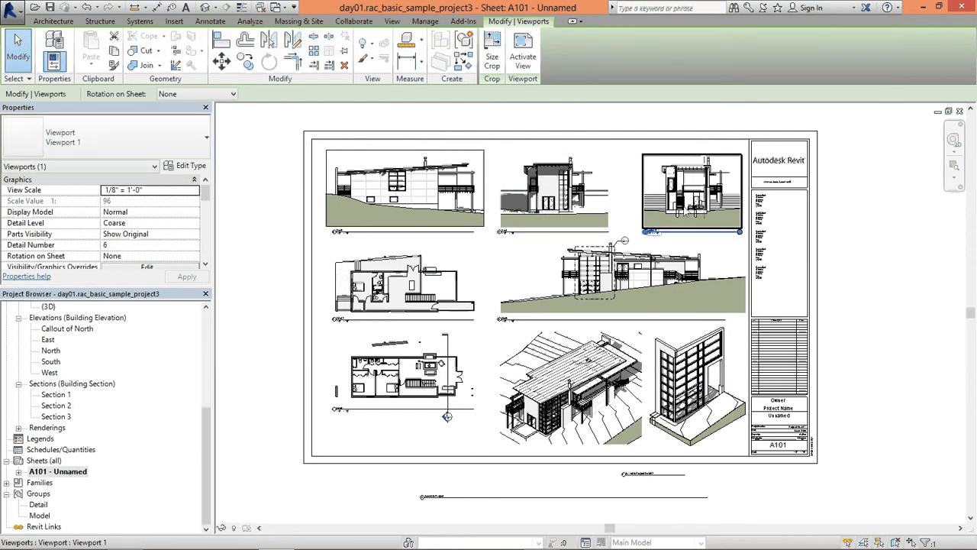
drag(685, 213, 690, 213)
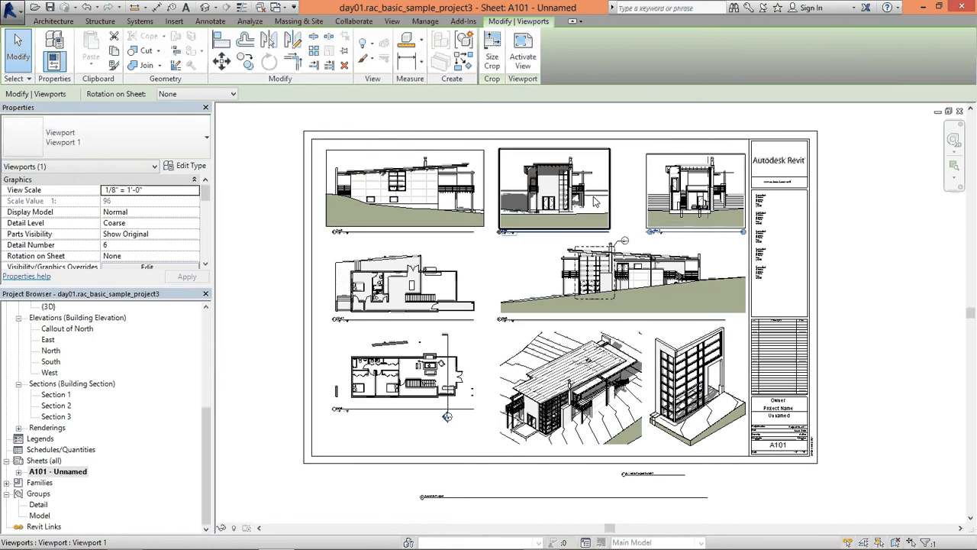
click(886, 237)
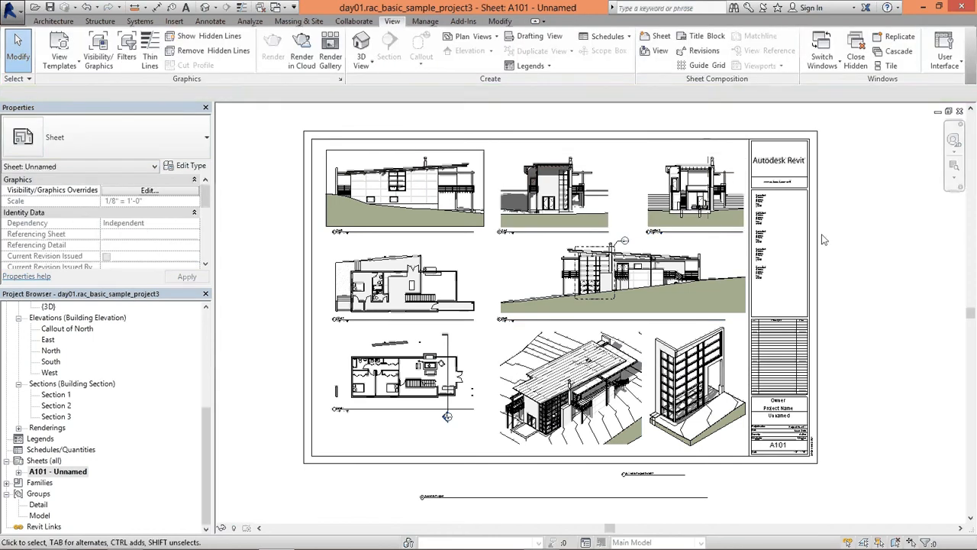
Reactivate the South elevation, hide its crop region, and deactivate the viewport
double_click(413, 197)
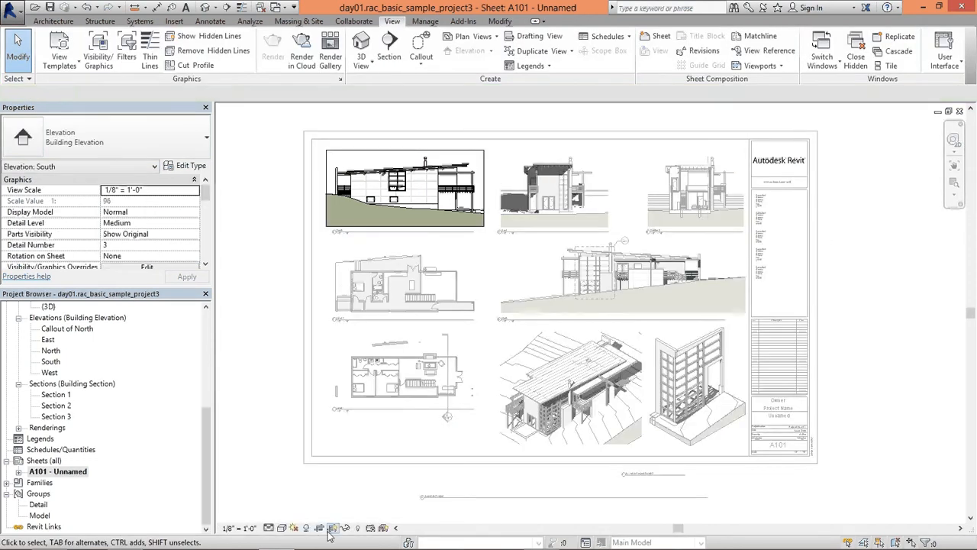
right_click(481, 196)
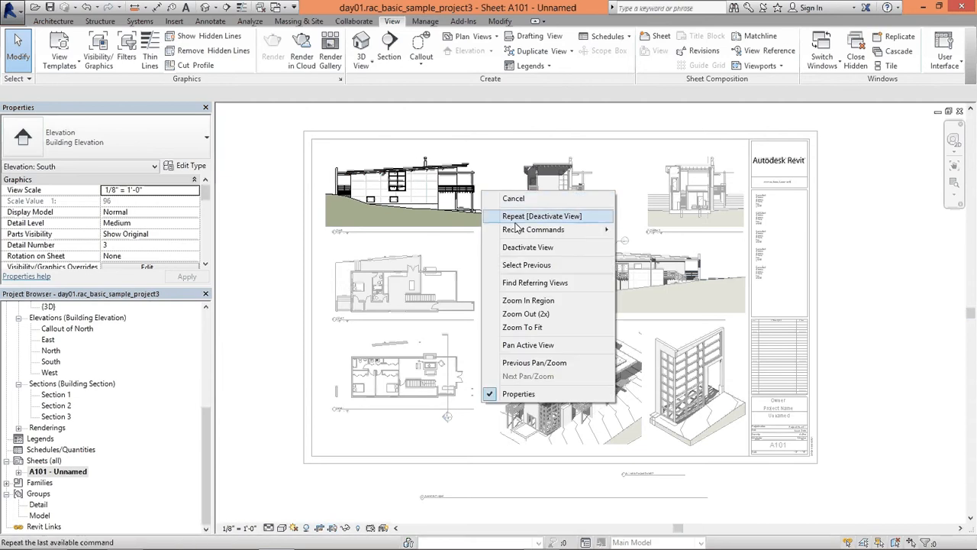
click(521, 246)
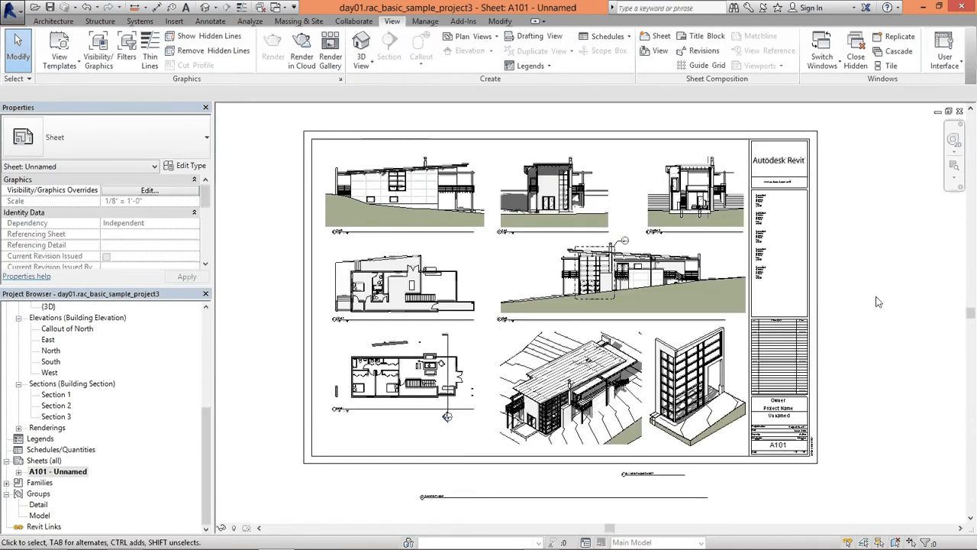
Move both isometric view titles directly beneath their drawings at the same height, and fit their title lines to the view widths
click(480, 498)
click(553, 454)
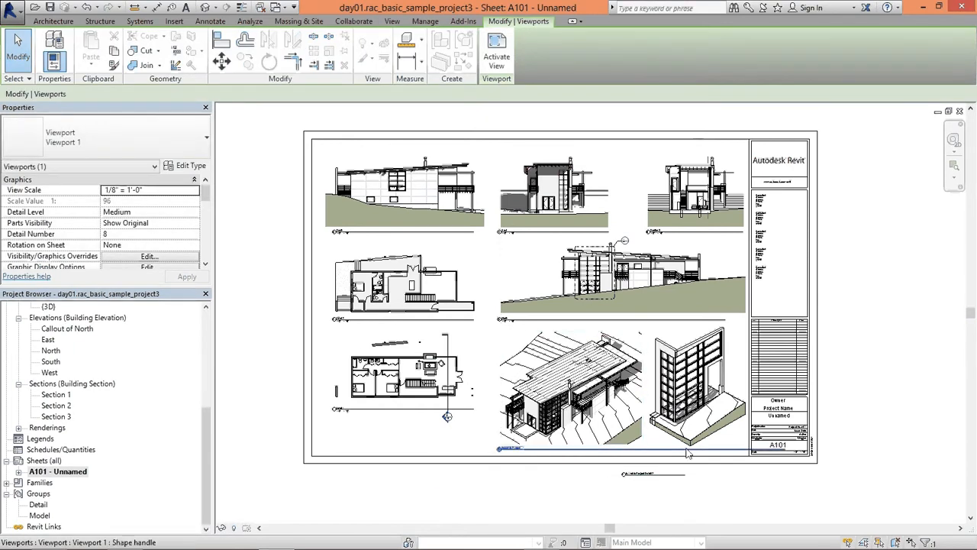
click(648, 450)
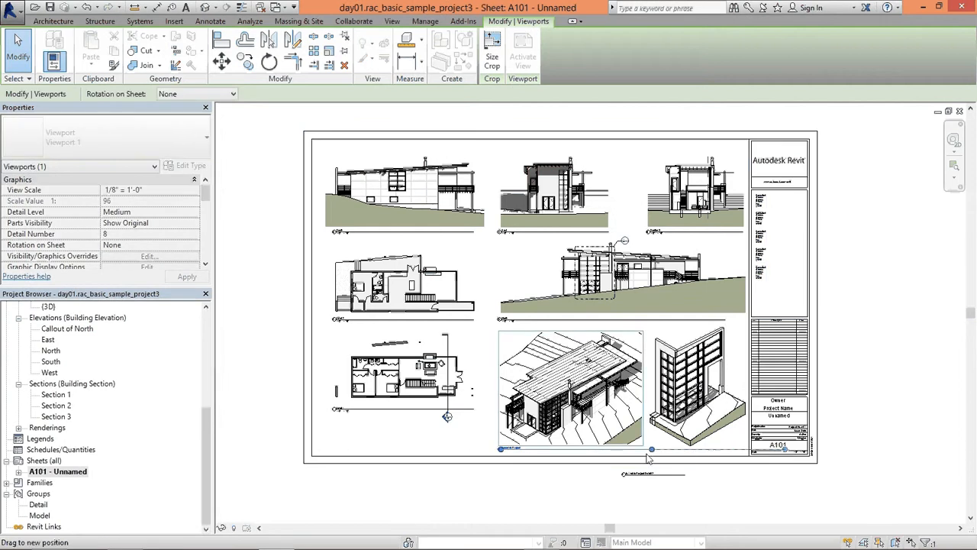
drag(639, 455, 703, 455)
click(667, 491)
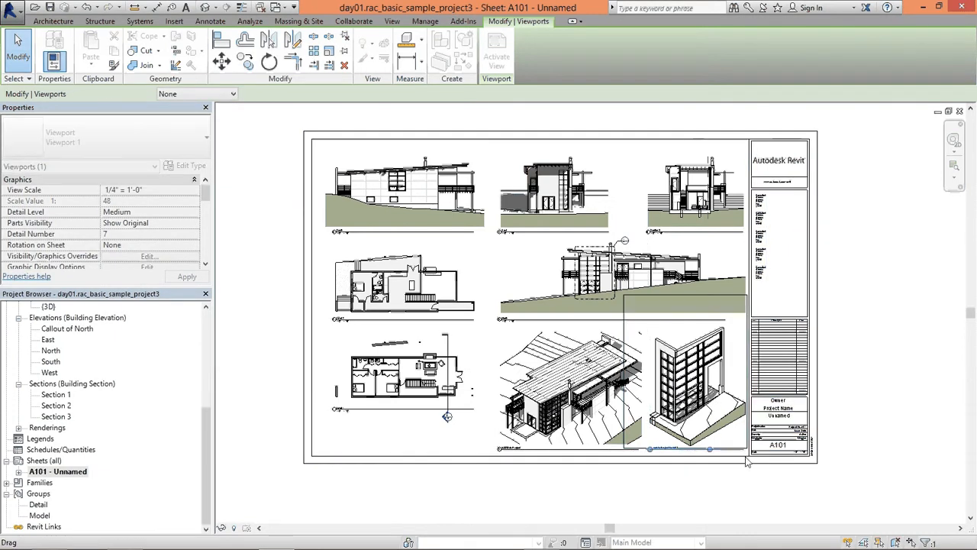
click(850, 418)
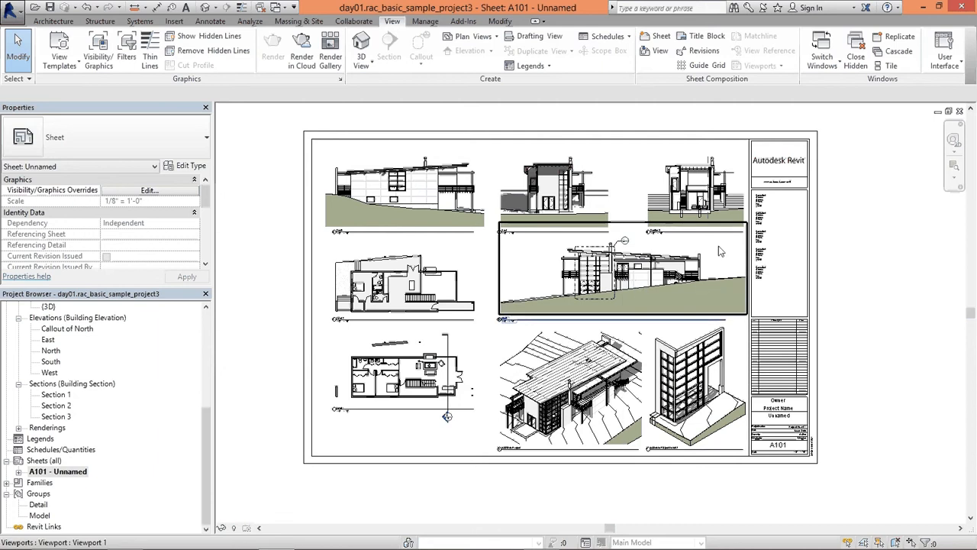
Raise the lower crop edge of the North elevation, hide the crop boundary, and align its view title with the adjacent floor plan's title
double_click(719, 252)
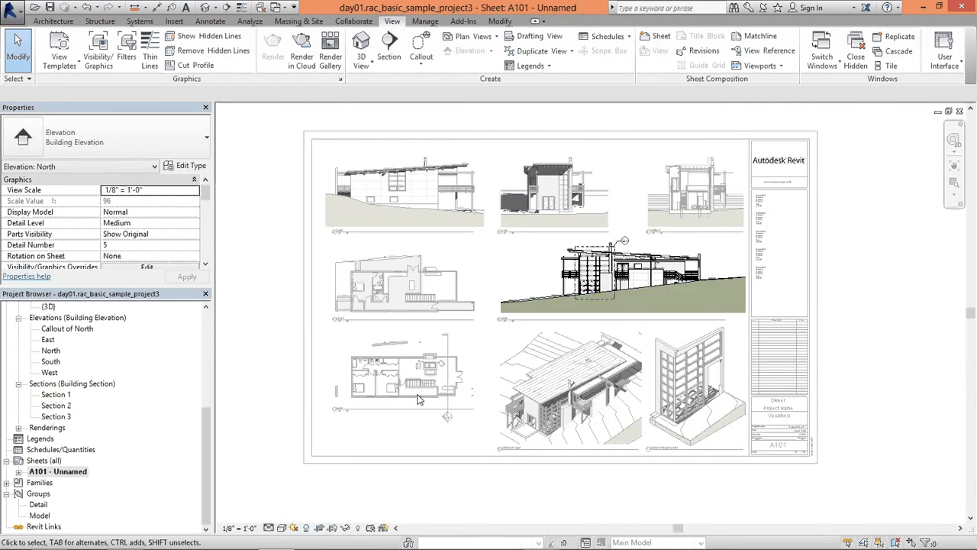
click(640, 318)
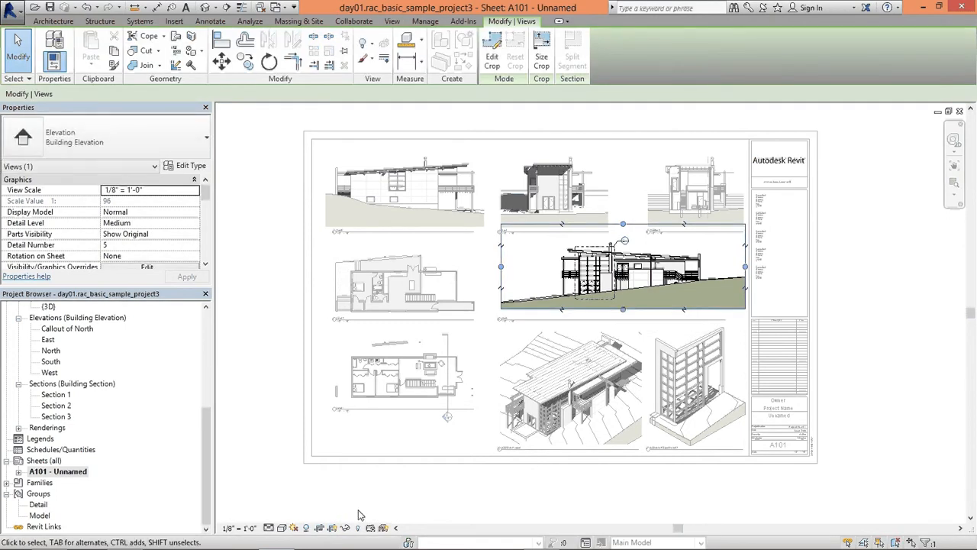
click(333, 529)
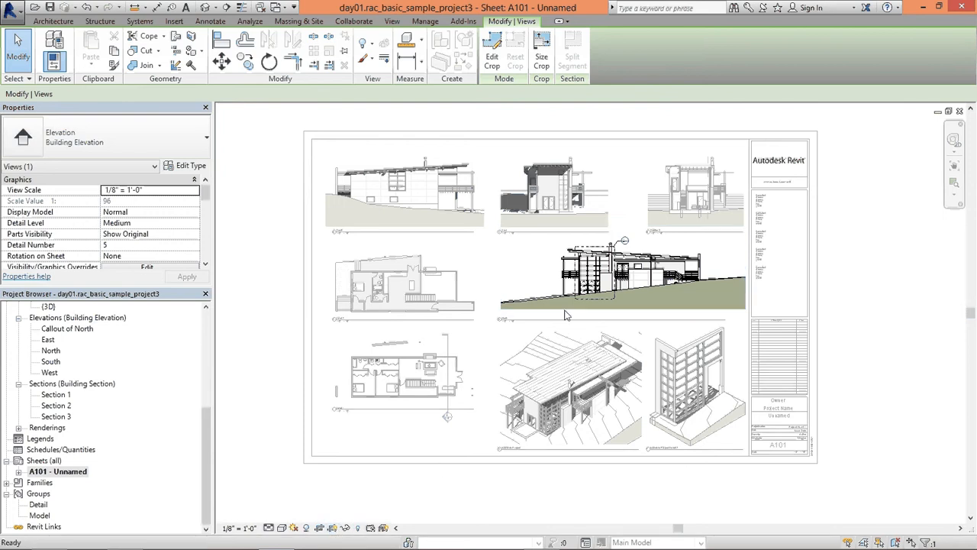
right_click(507, 251)
click(537, 307)
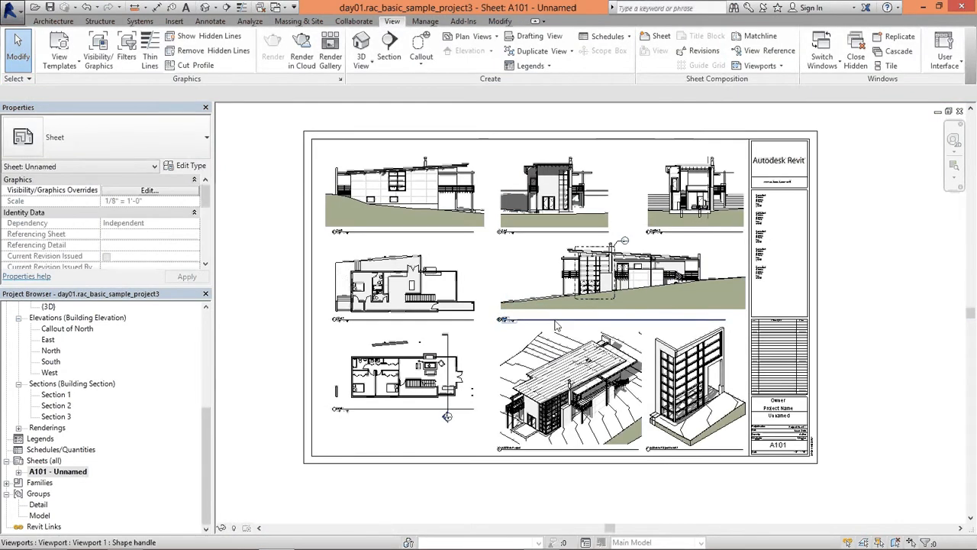
click(563, 321)
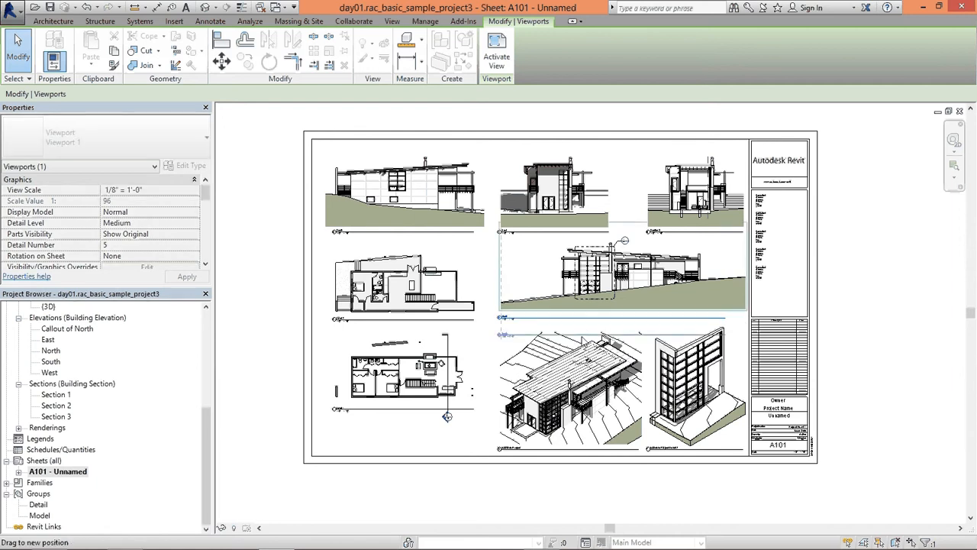
click(886, 330)
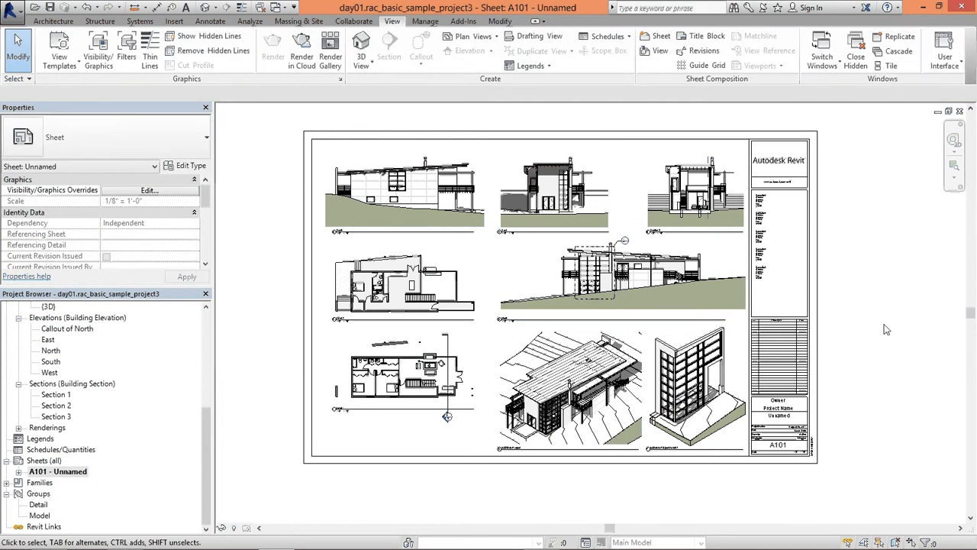
Hide only the vertical reference plane element inside the Section 3 viewport, and deactivate the view
middle_drag(851, 388, 856, 368)
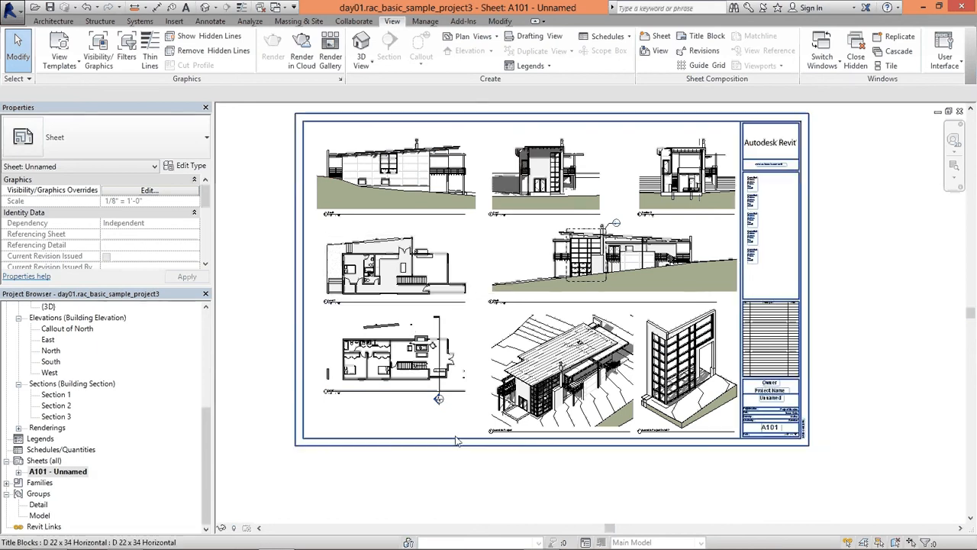
scroll(626, 213, up, 3)
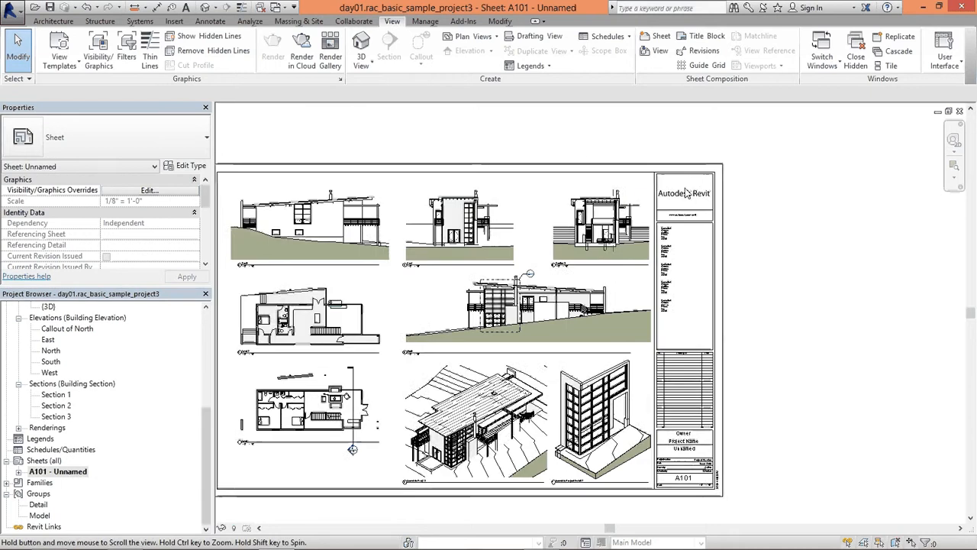
scroll(626, 212, up, 5)
scroll(465, 306, down, 1)
middle_drag(465, 305, 491, 281)
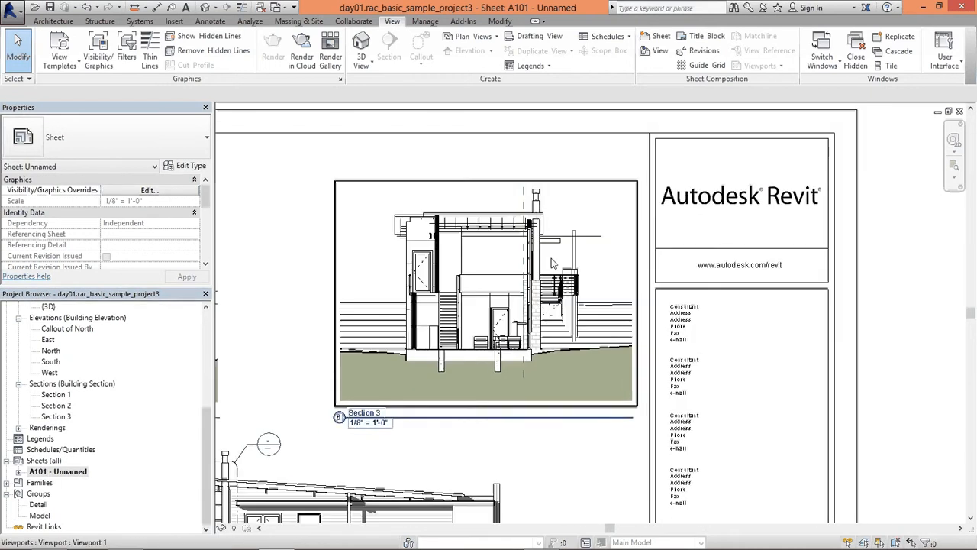
scroll(533, 217, up, 1)
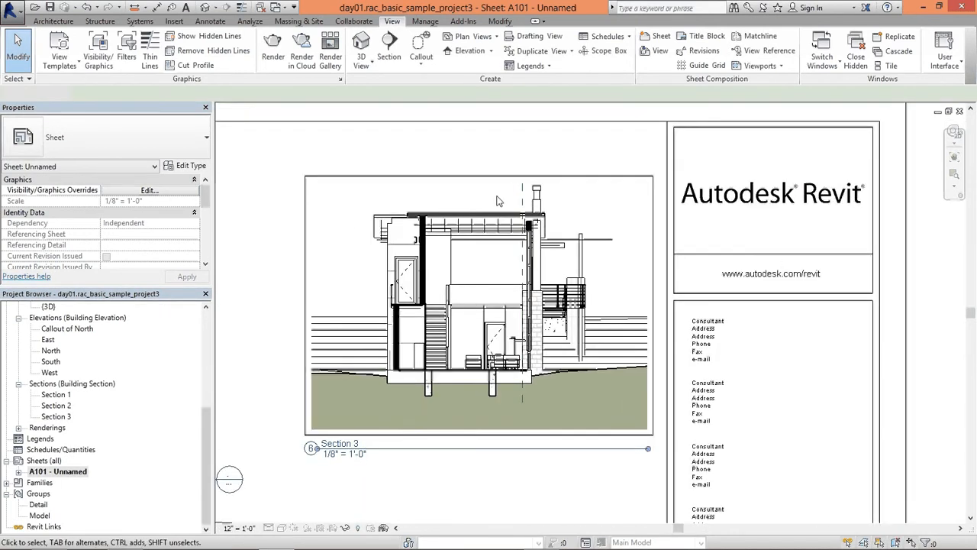
double_click(523, 201)
click(523, 201)
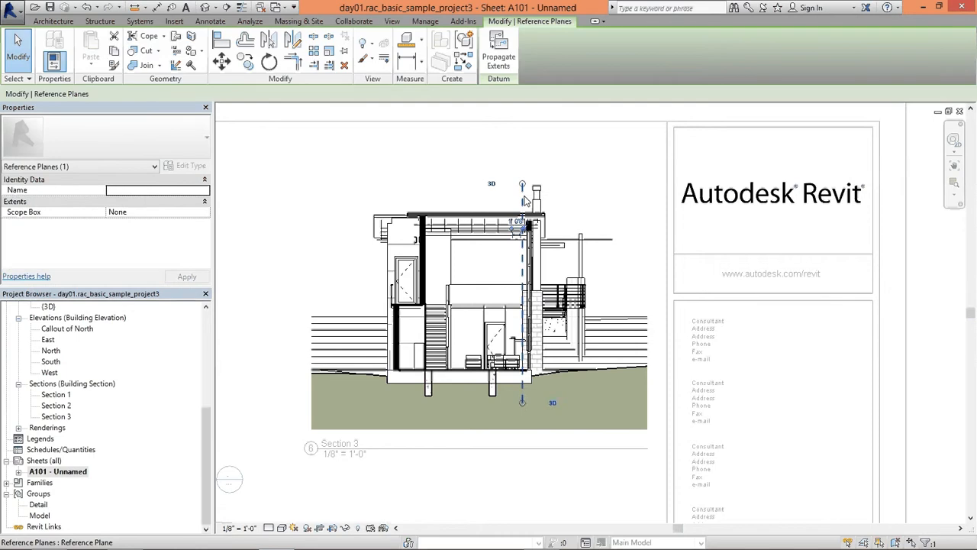
right_click(524, 201)
mouse_move(611, 315)
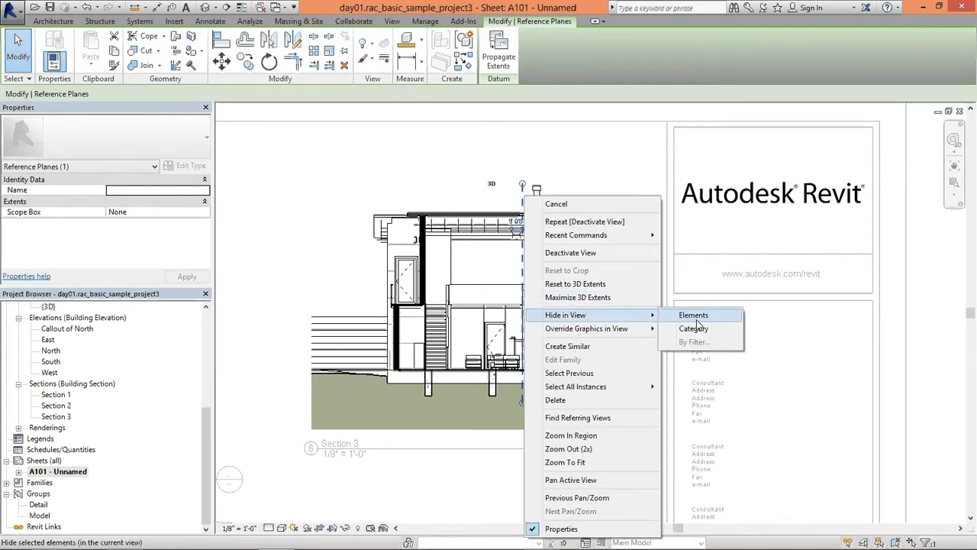
click(695, 317)
right_click(482, 198)
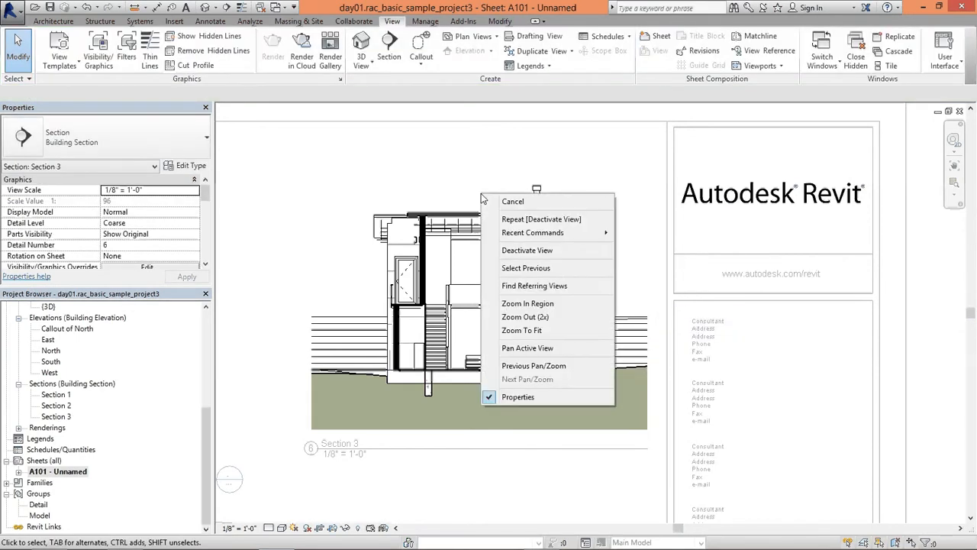
click(541, 251)
Review the sheet layout as a whole and up close at Section 3, the East and North elevations, and the upper floor plan
scroll(528, 342, down, 5)
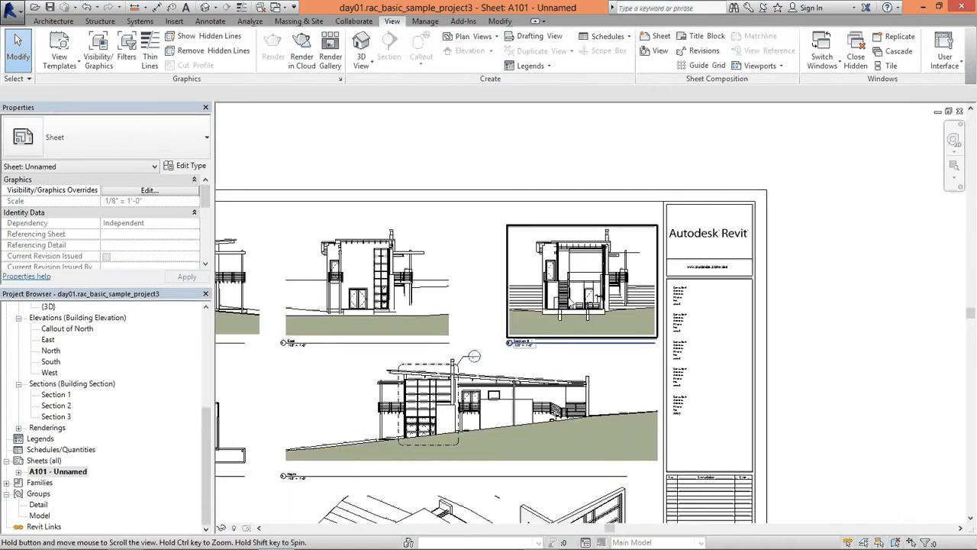
scroll(527, 342, down, 2)
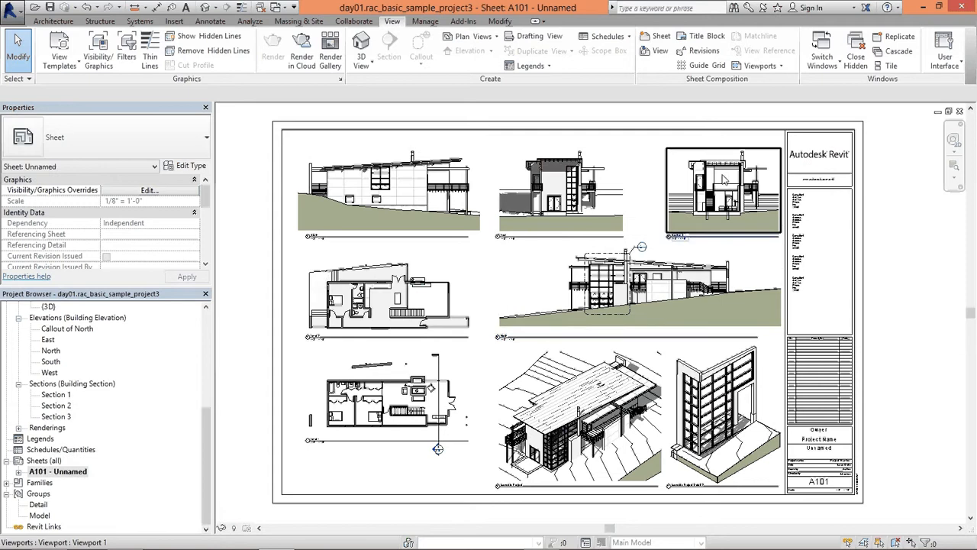
scroll(728, 149, up, 6)
scroll(728, 149, down, 6)
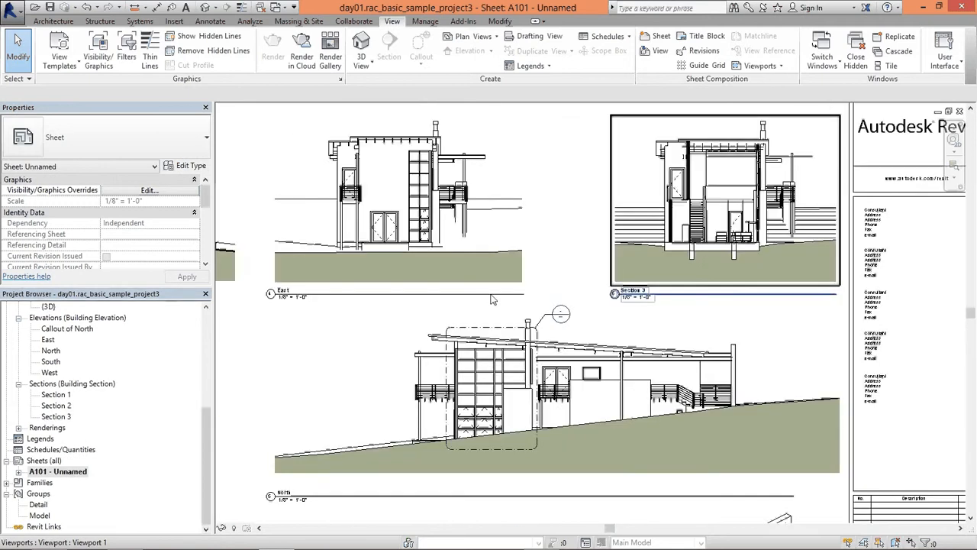
scroll(552, 262, up, 5)
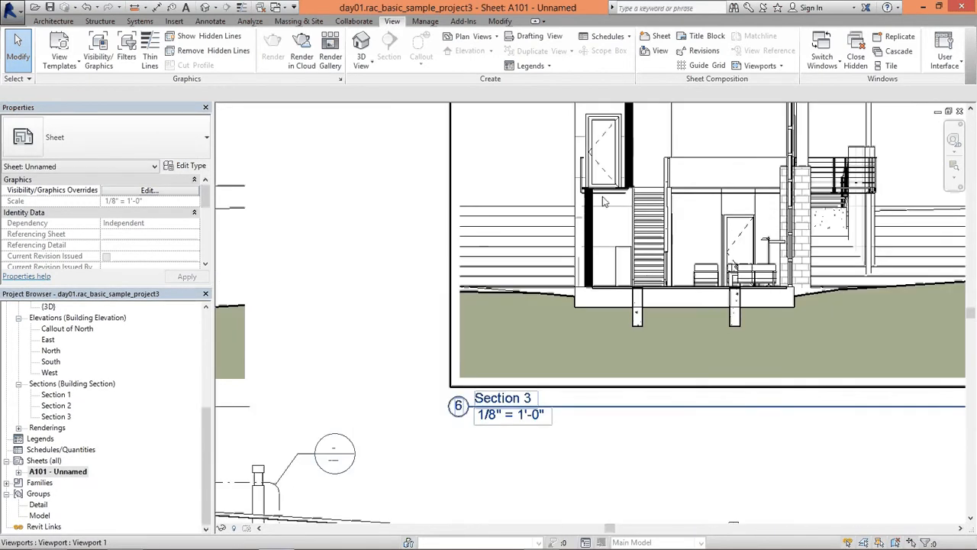
scroll(545, 285, down, 5)
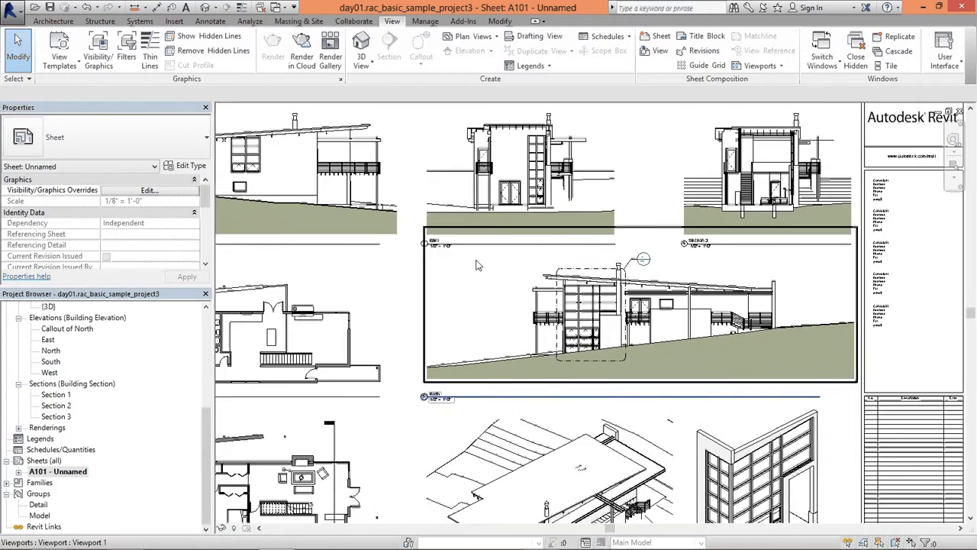
scroll(439, 271, down, 1)
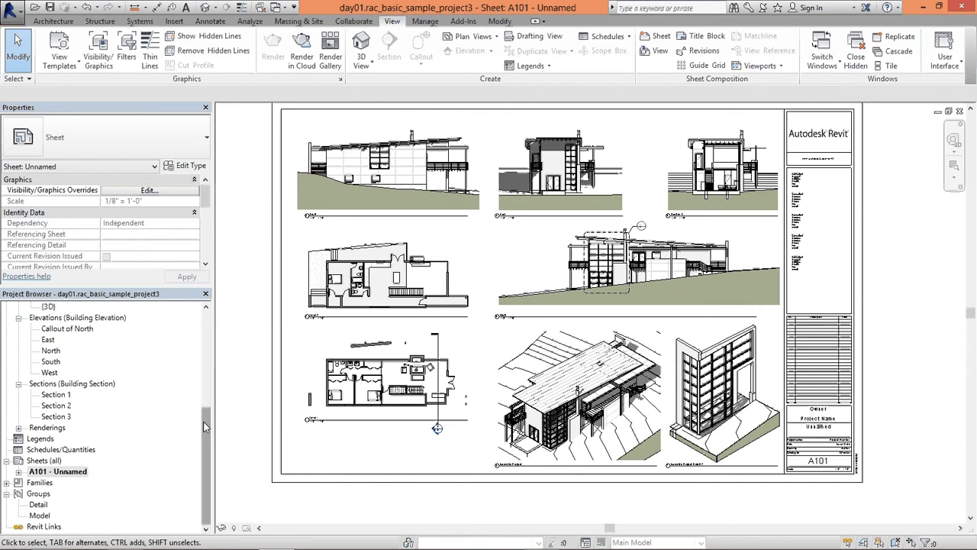
scroll(435, 248, up, 4)
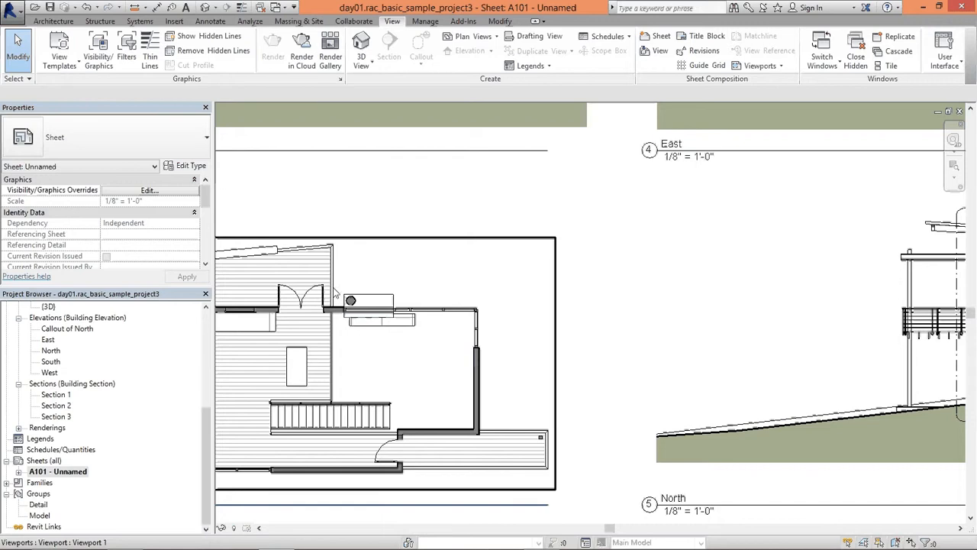
Move the Level 1 view title slightly closer to its floor plan on the sheet
scroll(579, 185, down, 5)
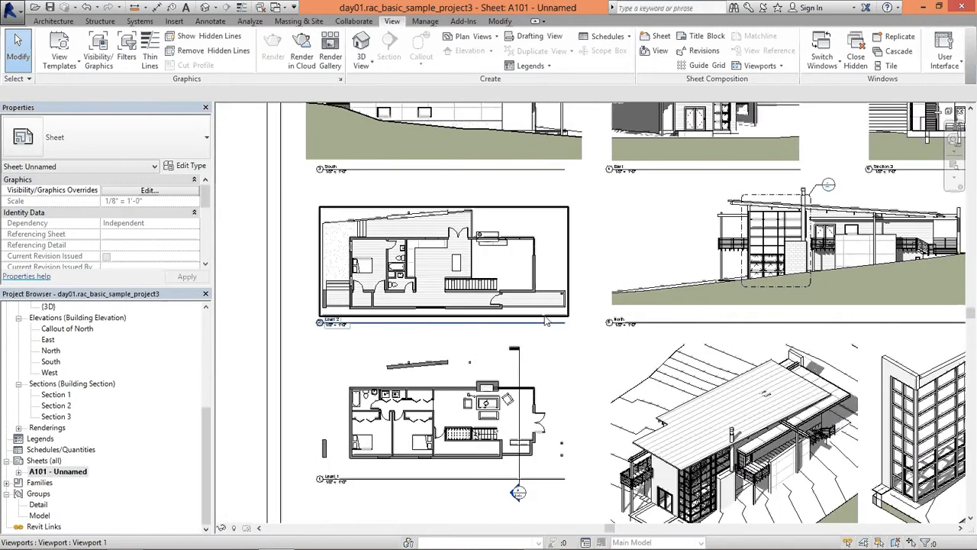
scroll(436, 401, down, 2)
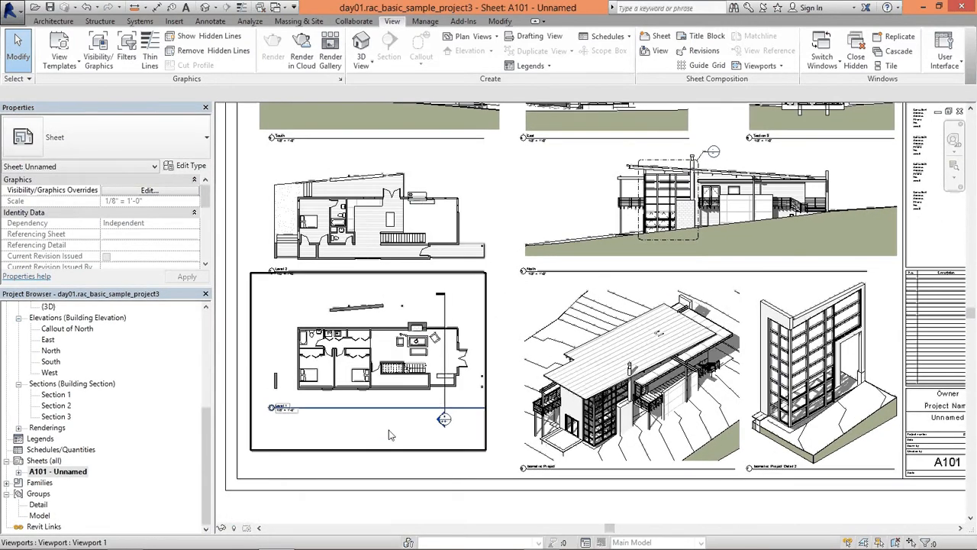
middle_drag(313, 427, 424, 417)
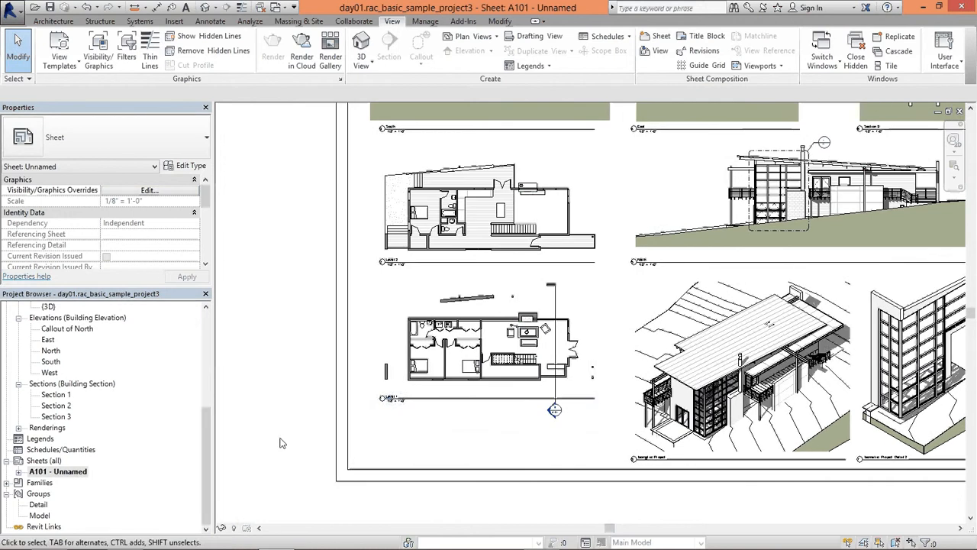
click(451, 403)
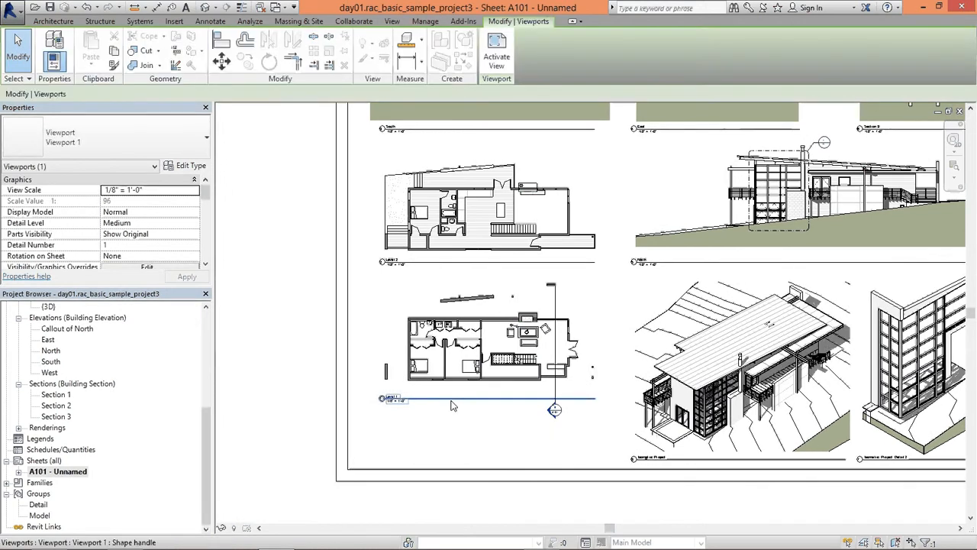
key(Escape)
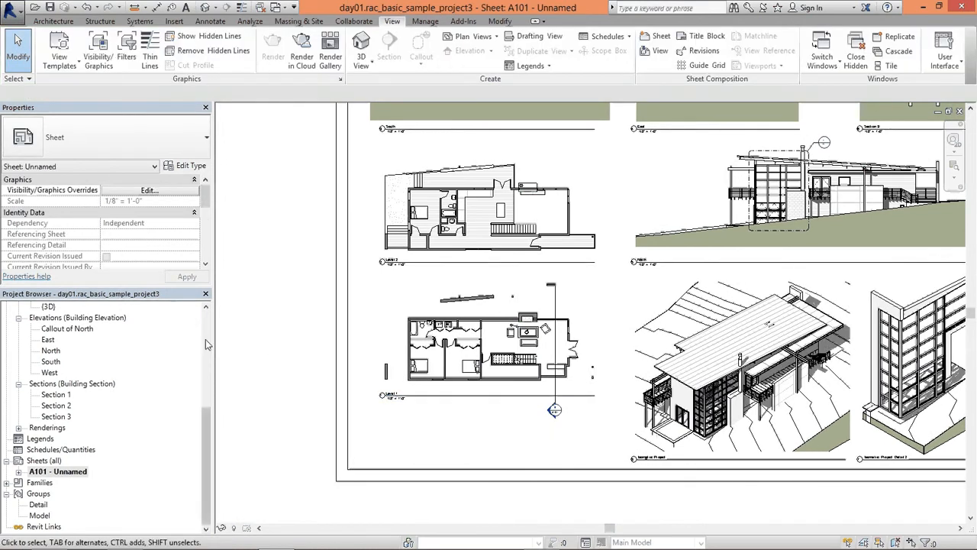
Open the Level 1 floor plan and create a rectangular callout around the glazed corner beside the fireplace
scroll(207, 343, up, 10)
double_click(54, 328)
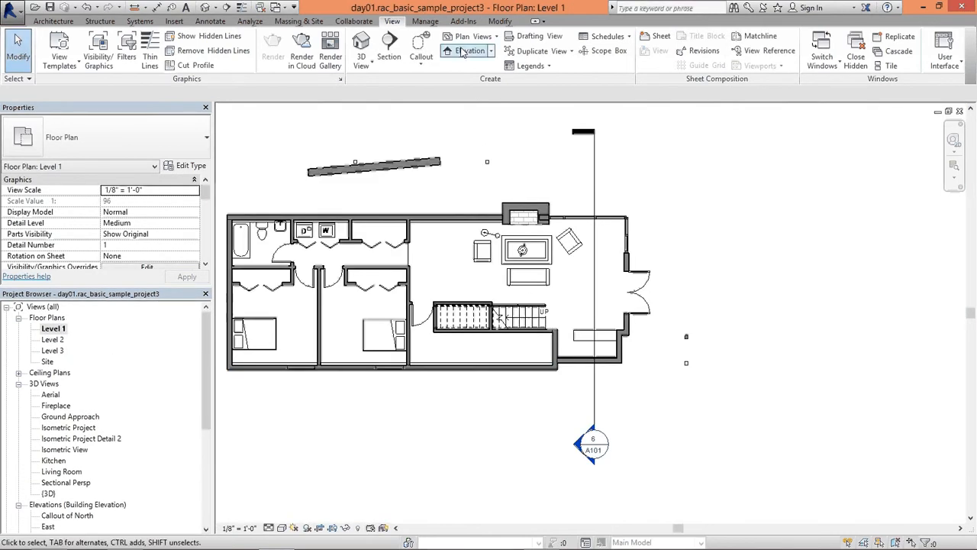
click(421, 64)
click(425, 83)
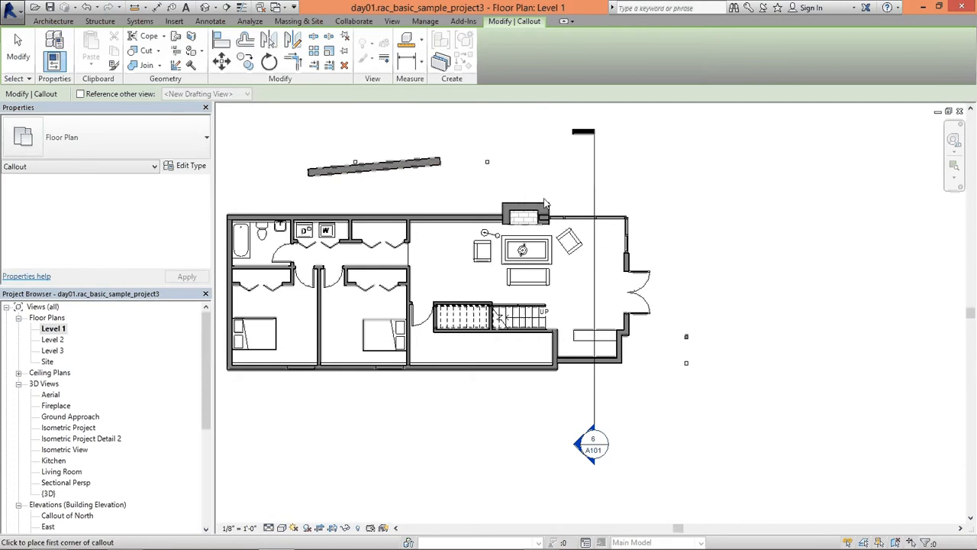
click(544, 194)
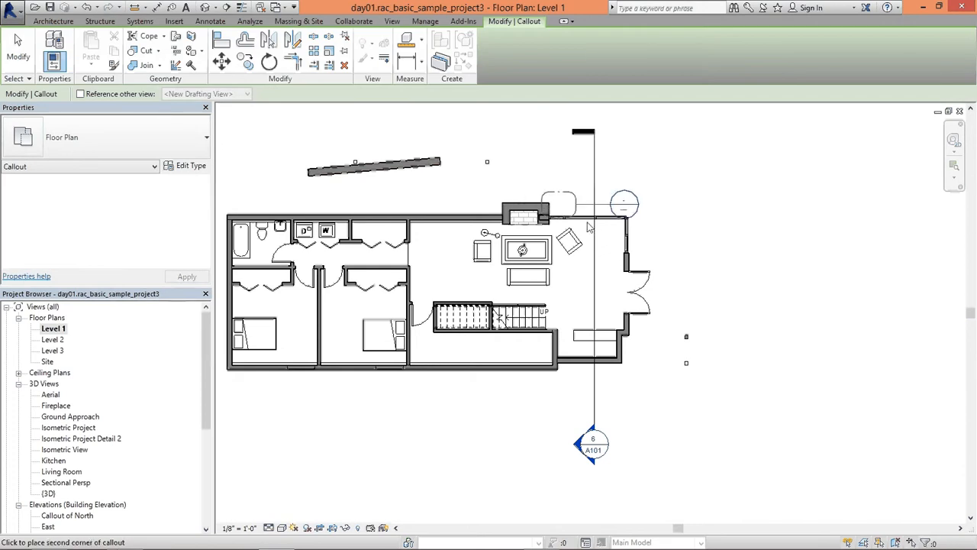
click(645, 263)
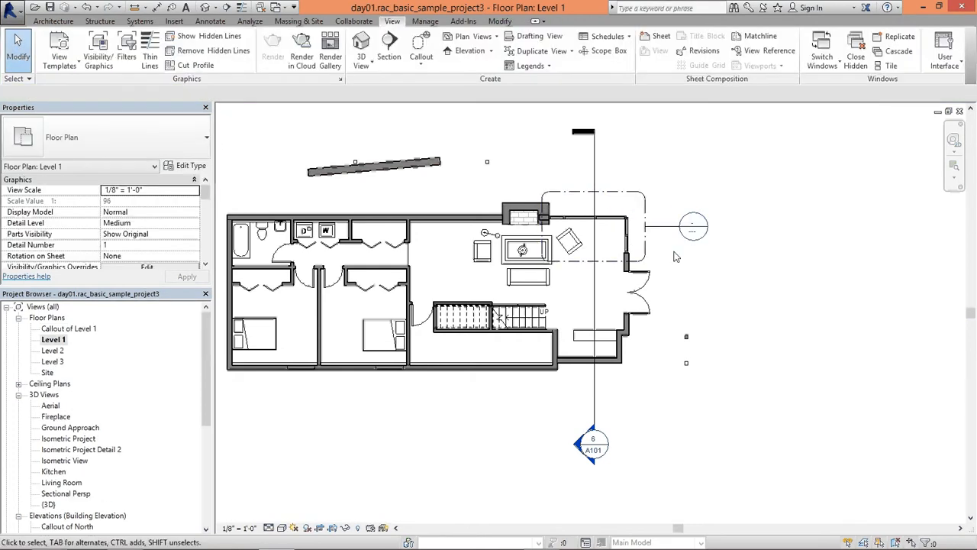
scroll(665, 227, up, 2)
click(665, 227)
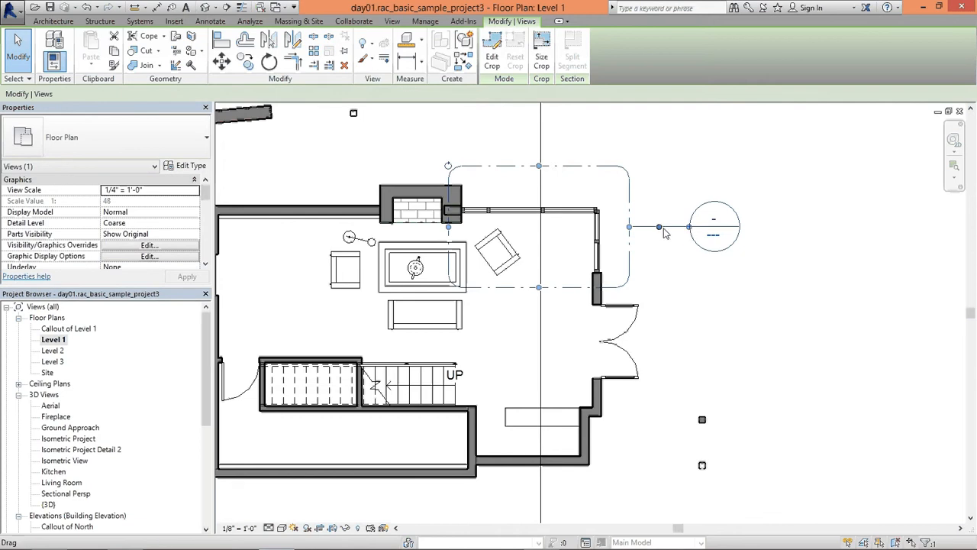
drag(661, 231, 724, 231)
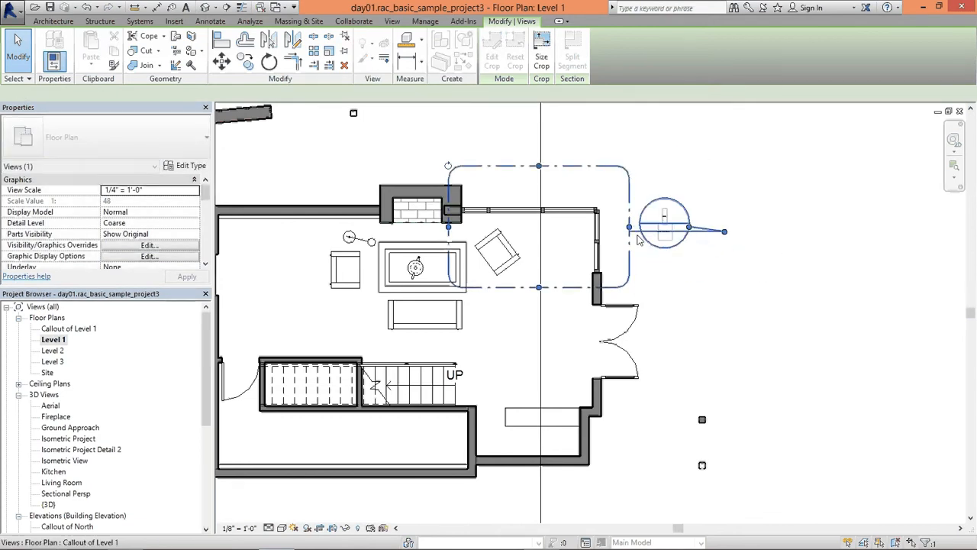
key(ctrl+z)
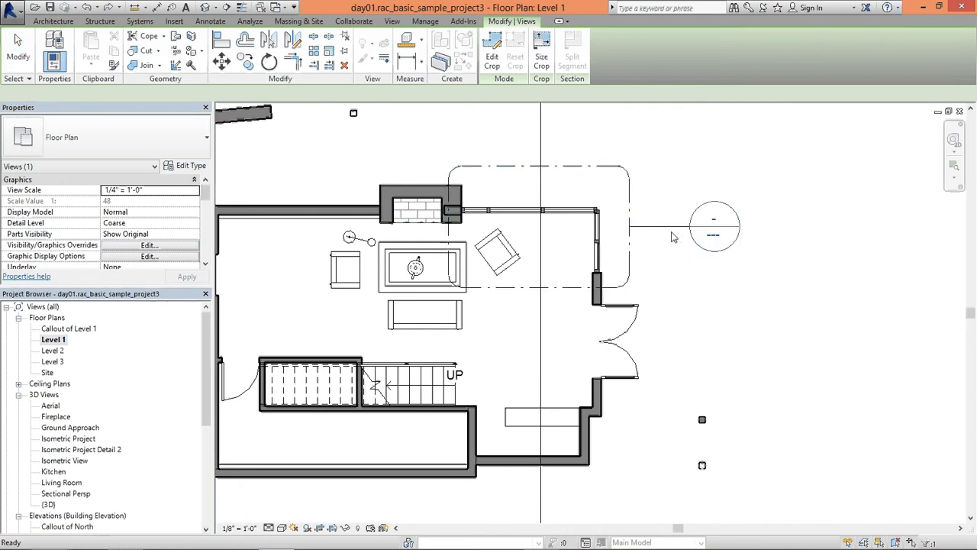
Move the Level 1 callout head up so its leader runs diagonally from the boundary's upper-right corner
click(679, 230)
drag(695, 234, 663, 150)
click(679, 194)
scroll(679, 302, down, 4)
middle_drag(678, 338, 697, 310)
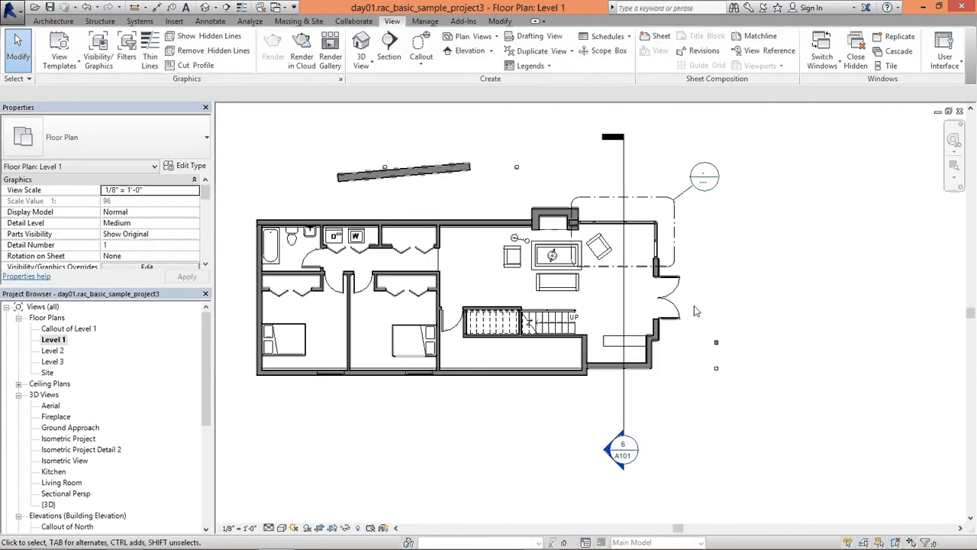
Extend the left edge of the Level 1 callout boundary to take in more of the fireplace
click(615, 267)
scroll(622, 267, up, 2)
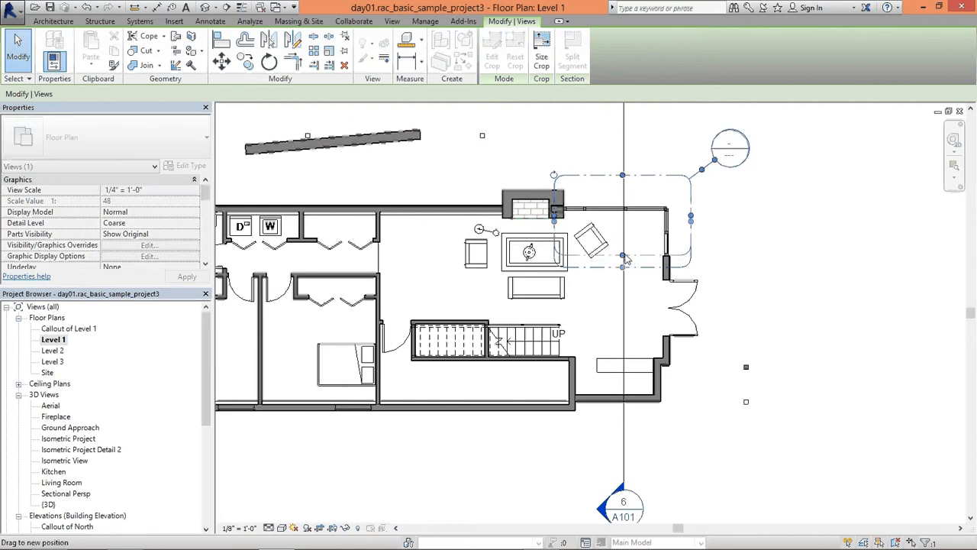
drag(624, 260, 624, 268)
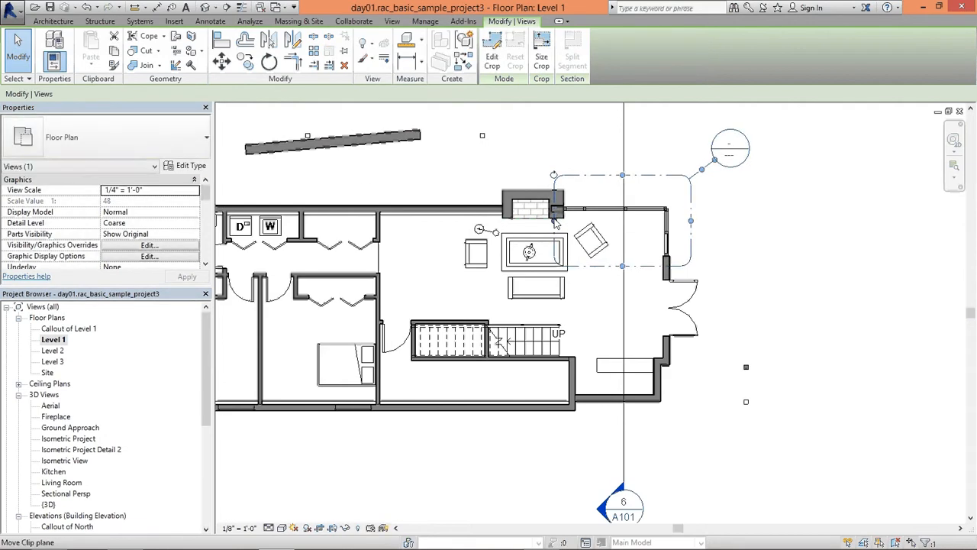
drag(557, 222, 539, 221)
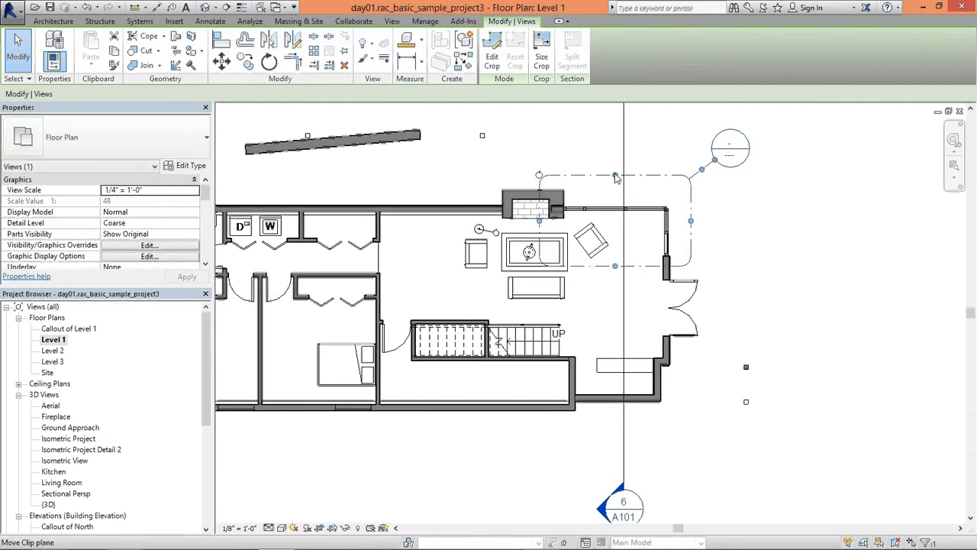
click(774, 264)
scroll(775, 267, down, 1)
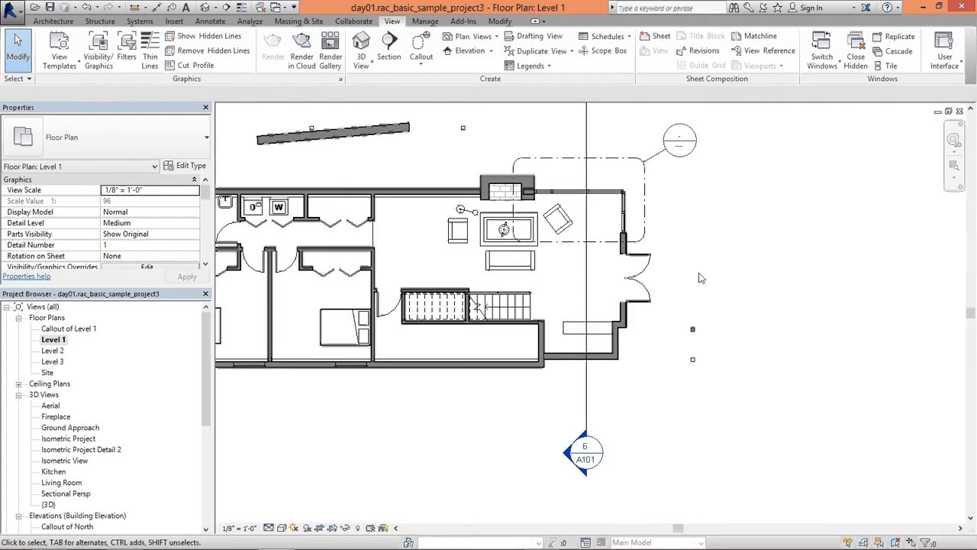
Open the Level 2 floor plan, create a rectangular callout around its upper-right glazed corner, and move the callout head diagonally above the boundary
double_click(53, 350)
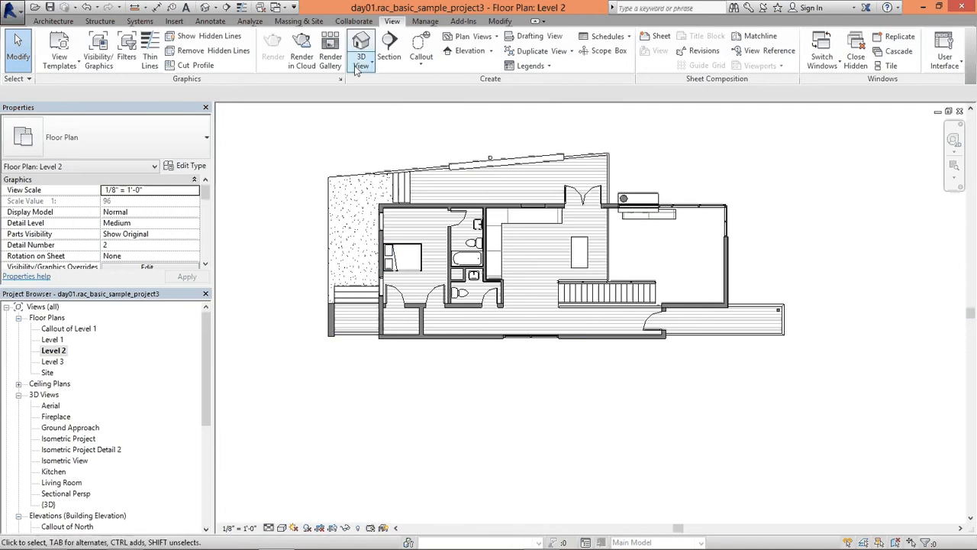
click(421, 64)
click(416, 85)
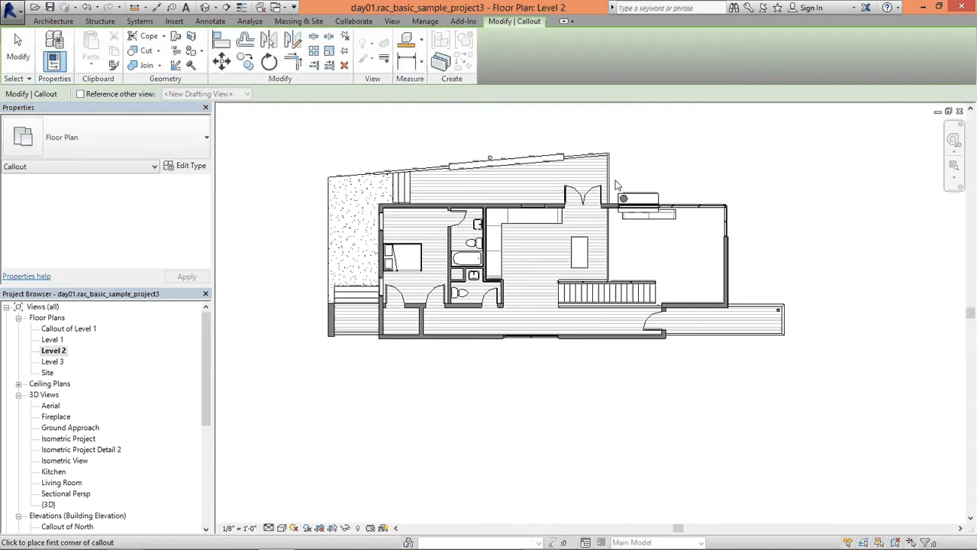
click(613, 178)
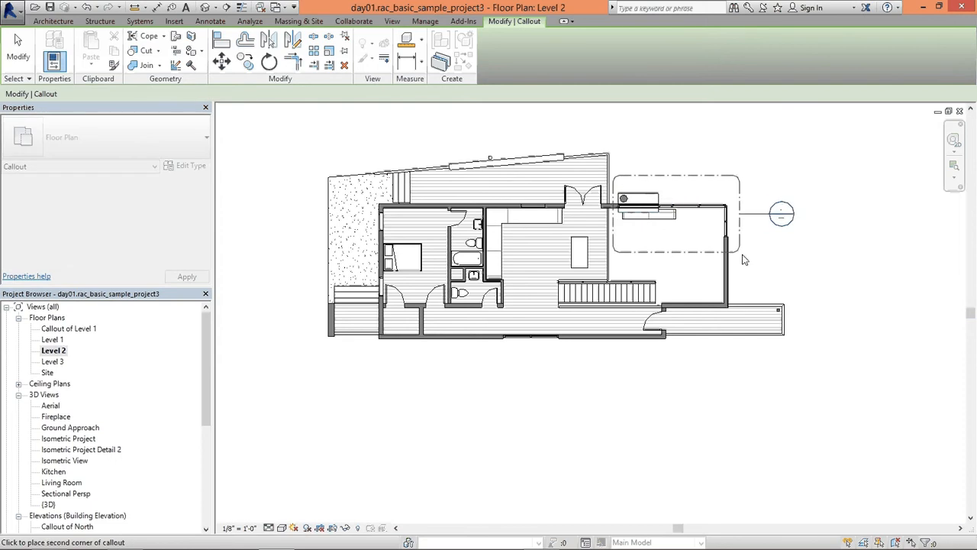
click(743, 258)
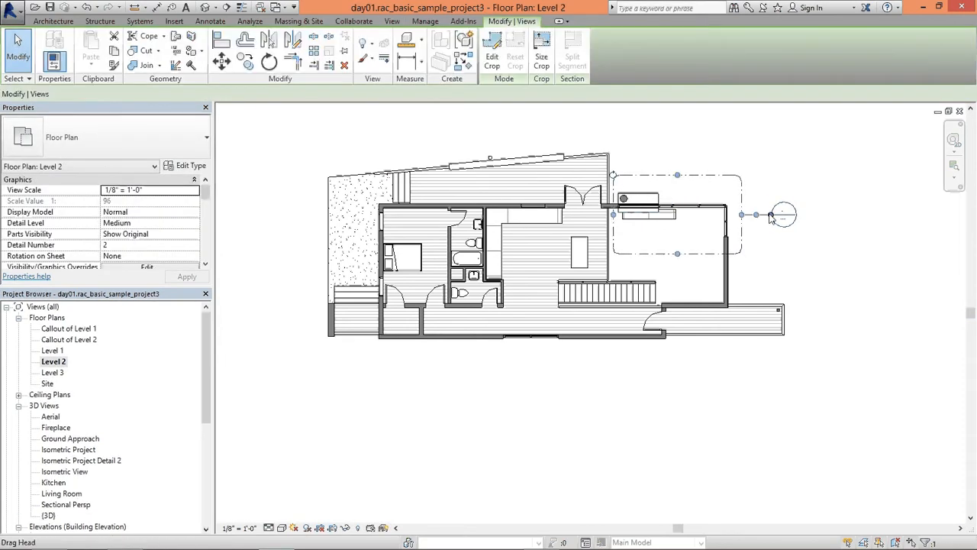
drag(773, 205, 765, 159)
click(721, 238)
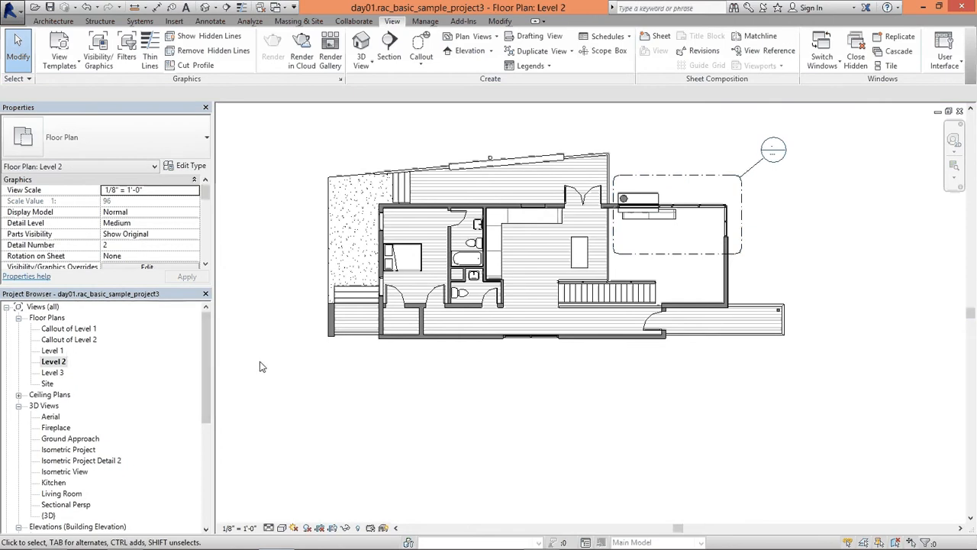
Rename the view Callout of Level 1 as Level 1 Curtain Wall
right_click(67, 329)
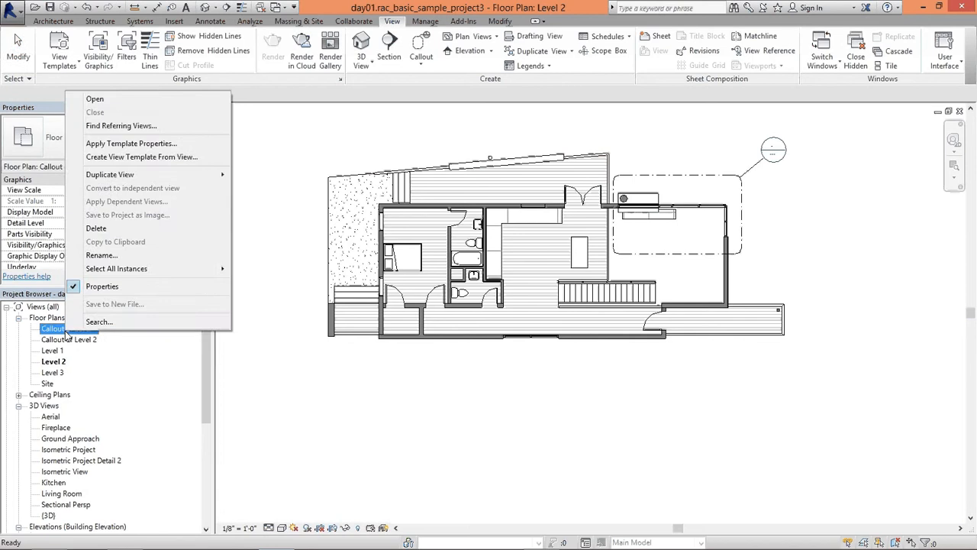
click(101, 255)
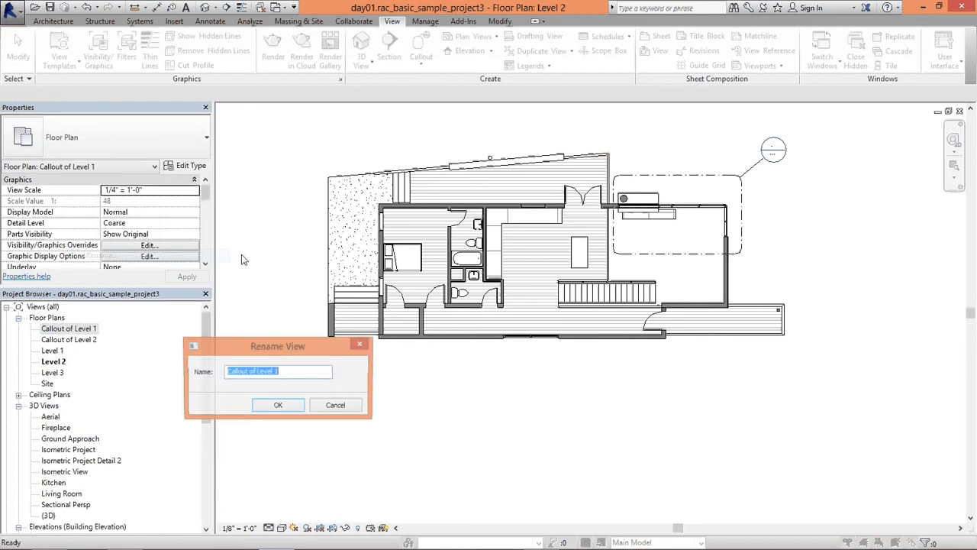
click(255, 372)
drag(256, 373, 203, 376)
key(BackSpace)
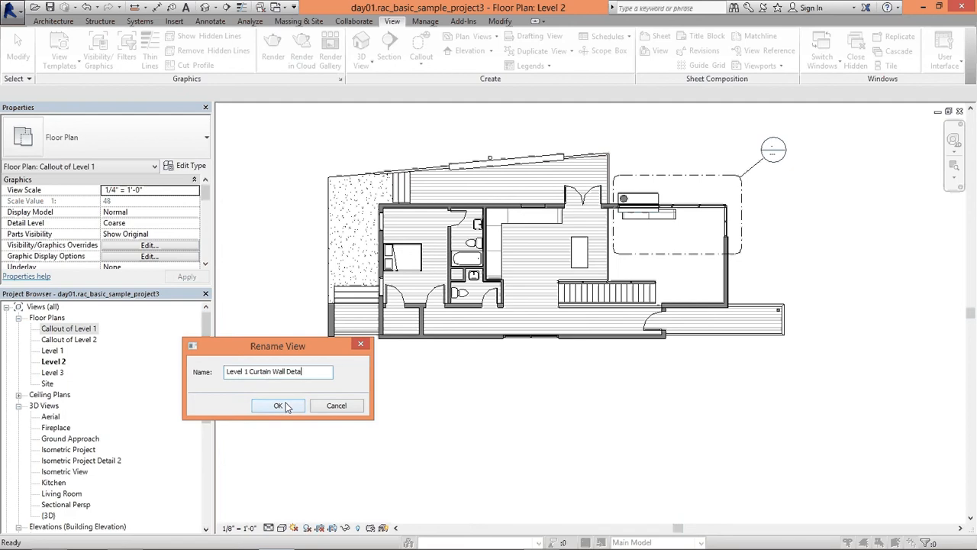
key(BackSpace)
key(BackSpace)
key(BackSpace)
key(BackSpace)
key(BackSpace)
drag(300, 372, 255, 374)
click(278, 406)
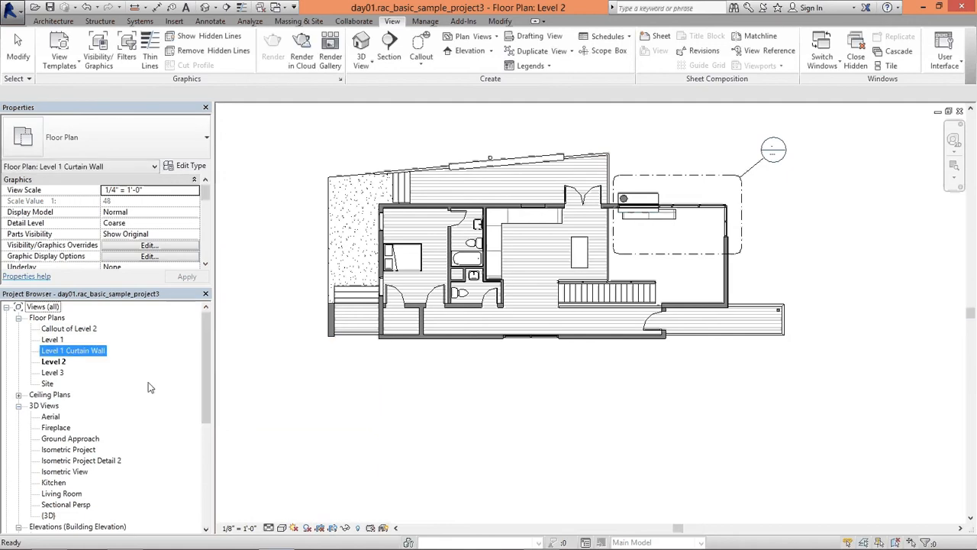
Rename the view Callout of Level 2 as Level 2 Curtain Wall
right_click(61, 328)
click(115, 251)
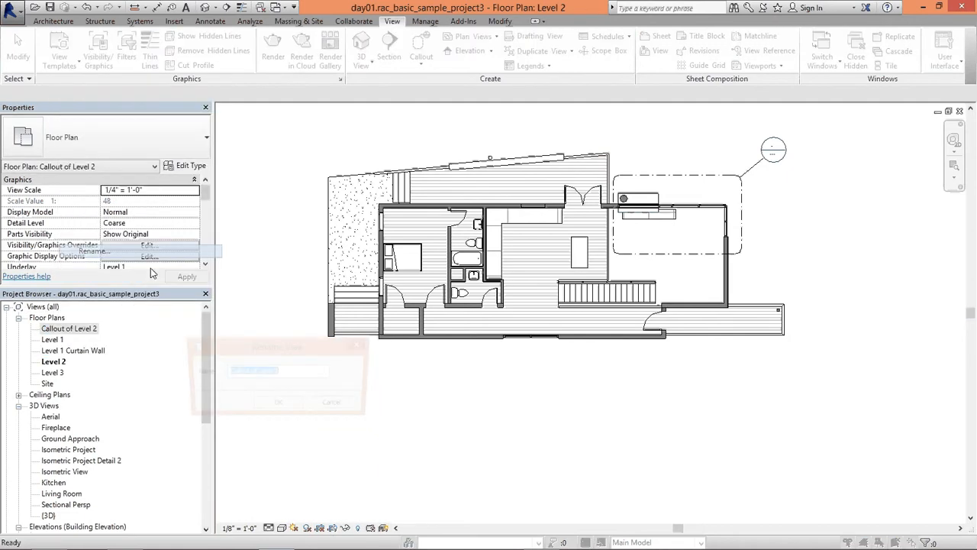
click(259, 372)
key(shift+Home)
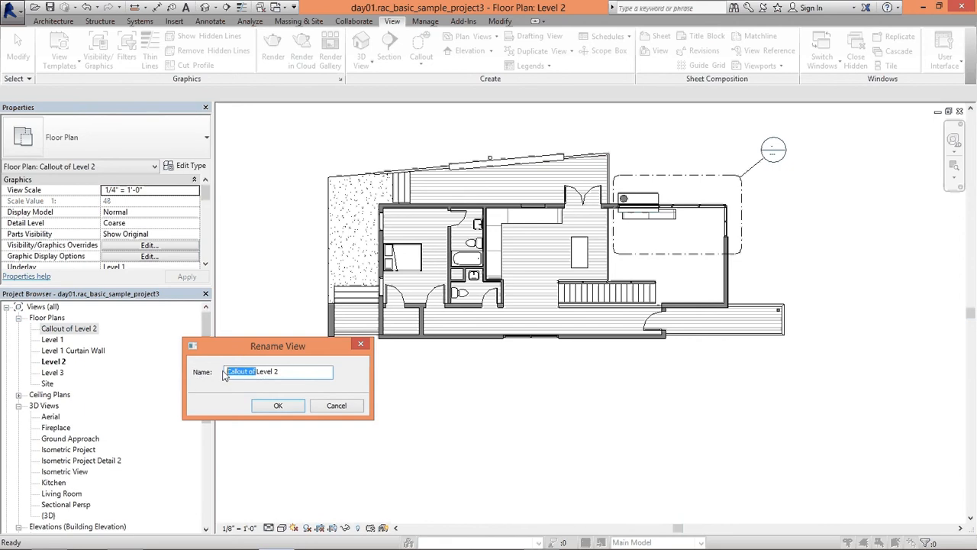
key(BackSpace)
text(Curtain Wall)
click(278, 406)
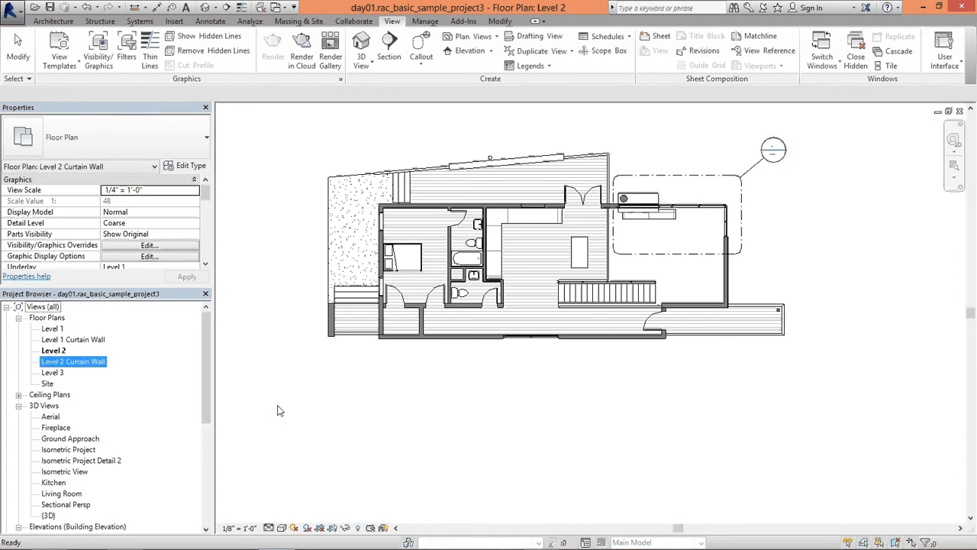
click(237, 353)
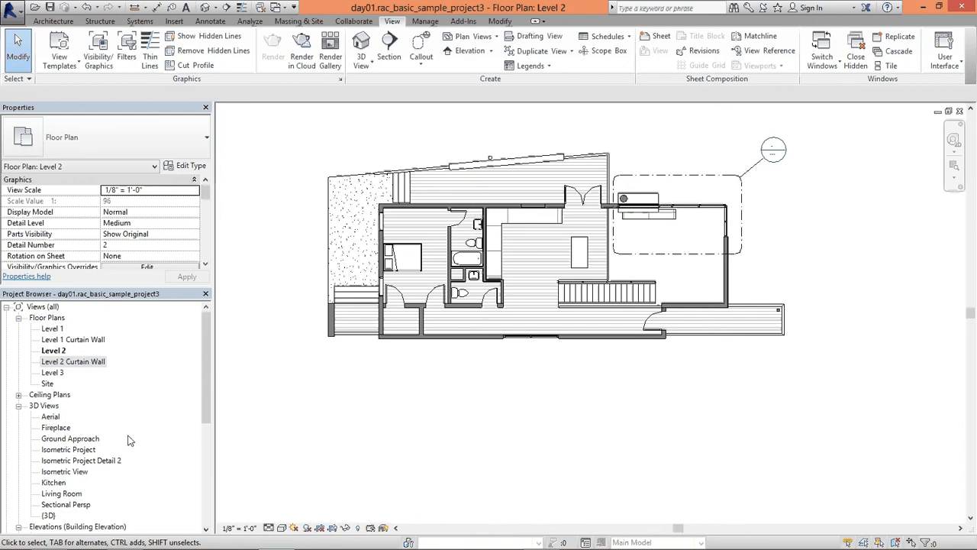
drag(206, 401, 208, 419)
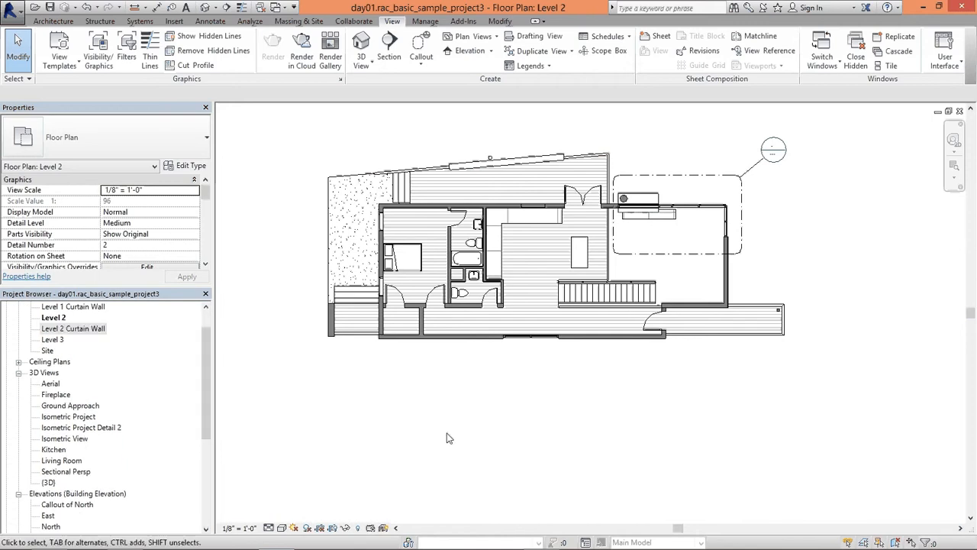
middle_drag(542, 448, 546, 433)
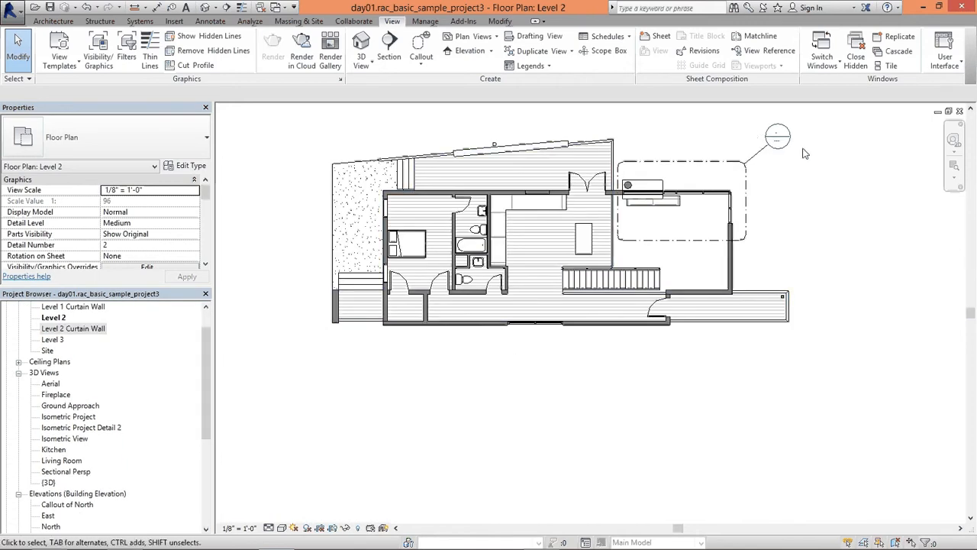
scroll(803, 154, up, 4)
middle_drag(804, 154, 744, 221)
scroll(602, 507, down, 3)
middle_drag(602, 507, 704, 336)
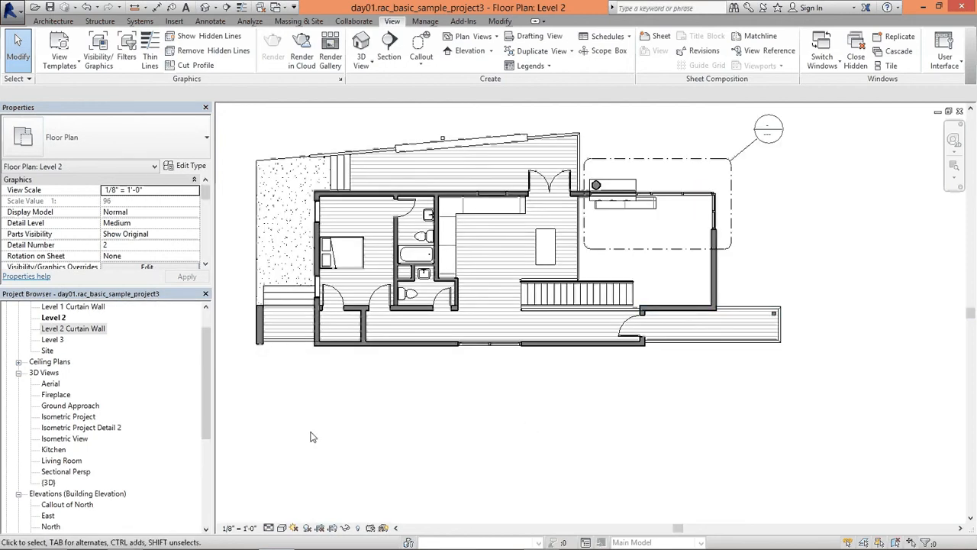
Create a new sheet using the D 22 x 34 Horizontal titleblock and check the sheet number in its titleblock
scroll(206, 379, down, 6)
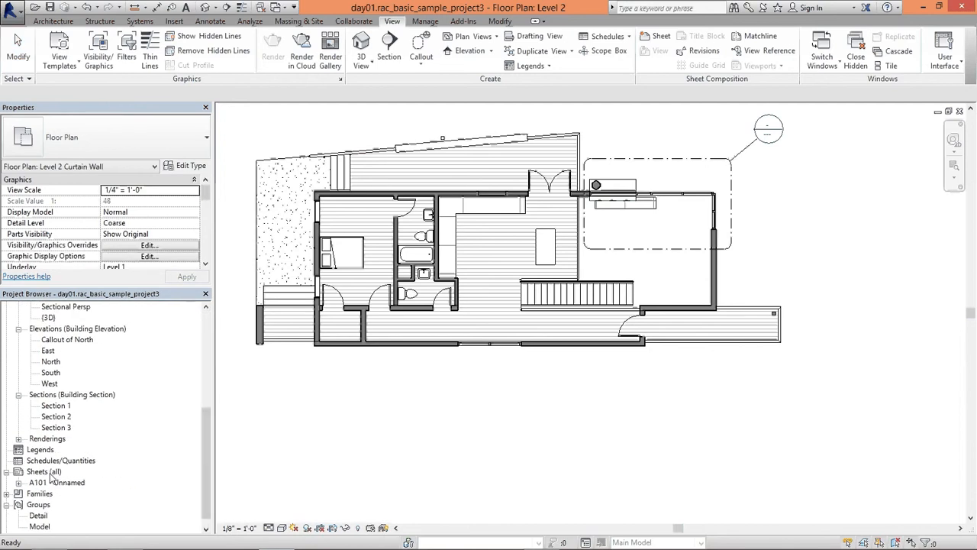
click(45, 472)
right_click(49, 472)
click(84, 480)
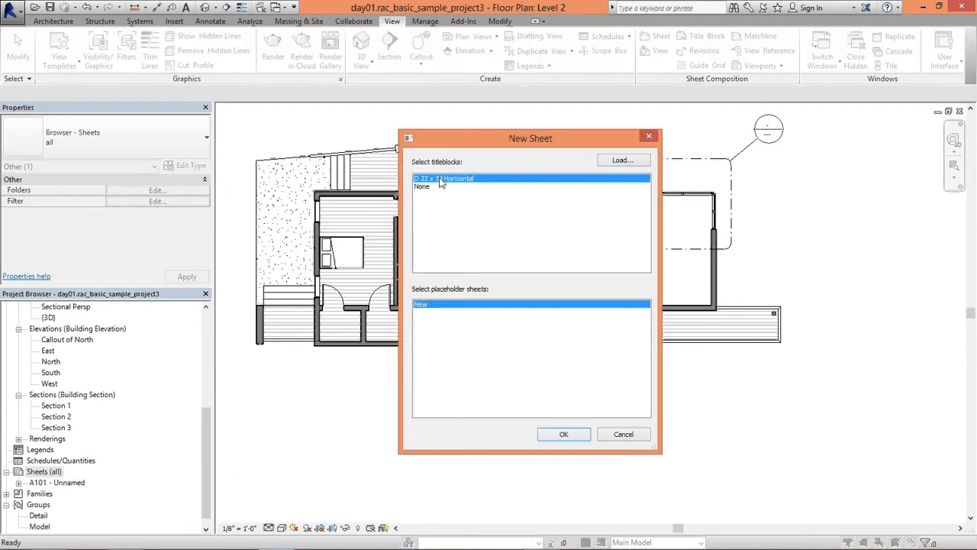
click(563, 433)
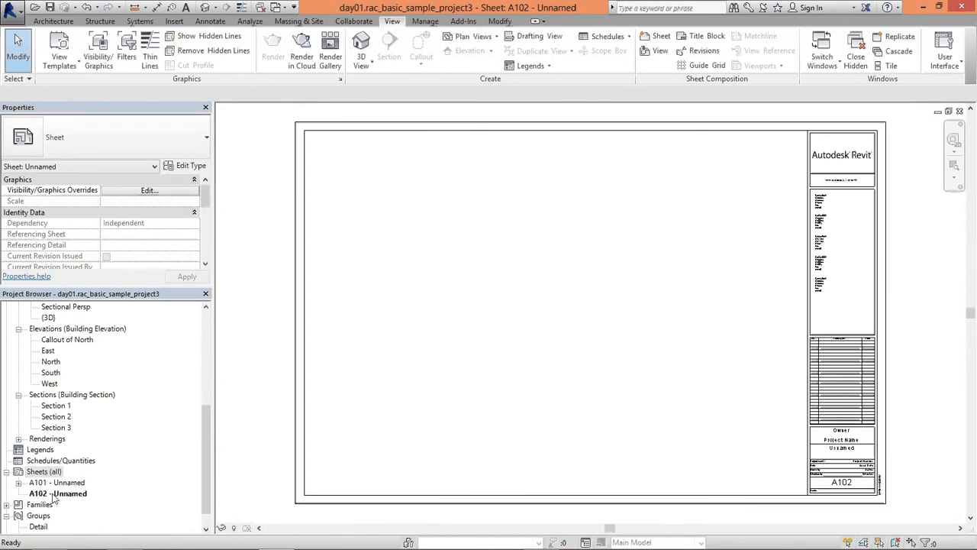
scroll(850, 492, up, 2)
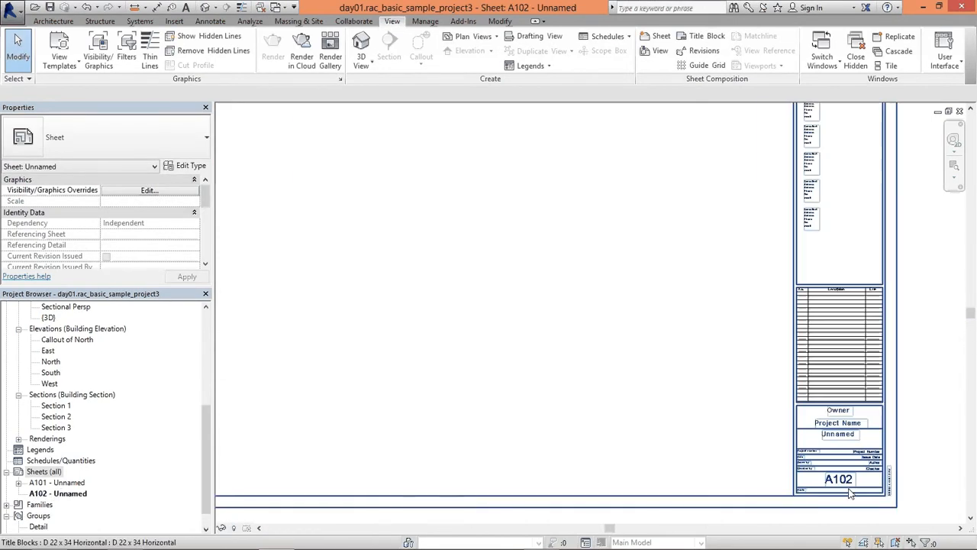
scroll(850, 493, down, 1)
scroll(430, 336, down, 1)
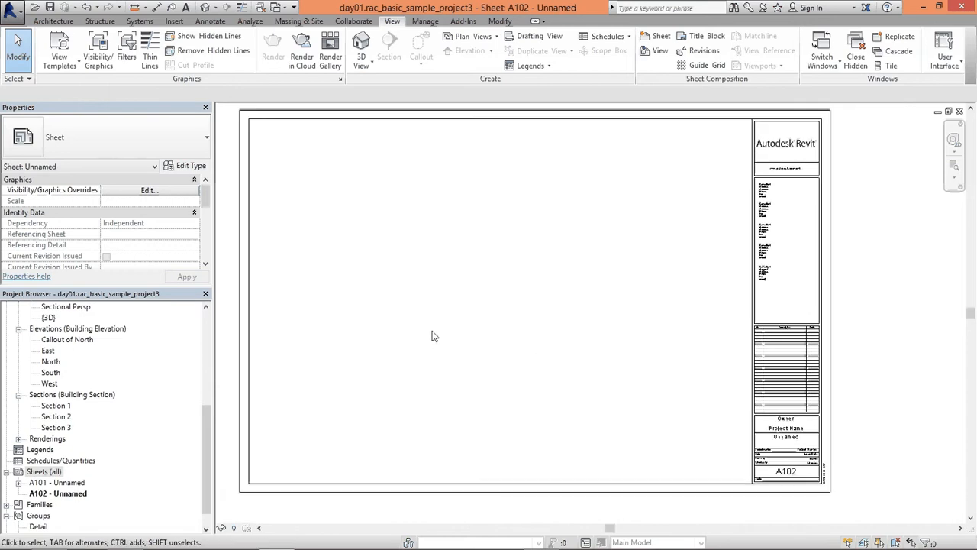
Duplicate the Isometric Project Detail 2 3D view and rename the copy Isometric Project Detail Section A
drag(210, 427, 210, 371)
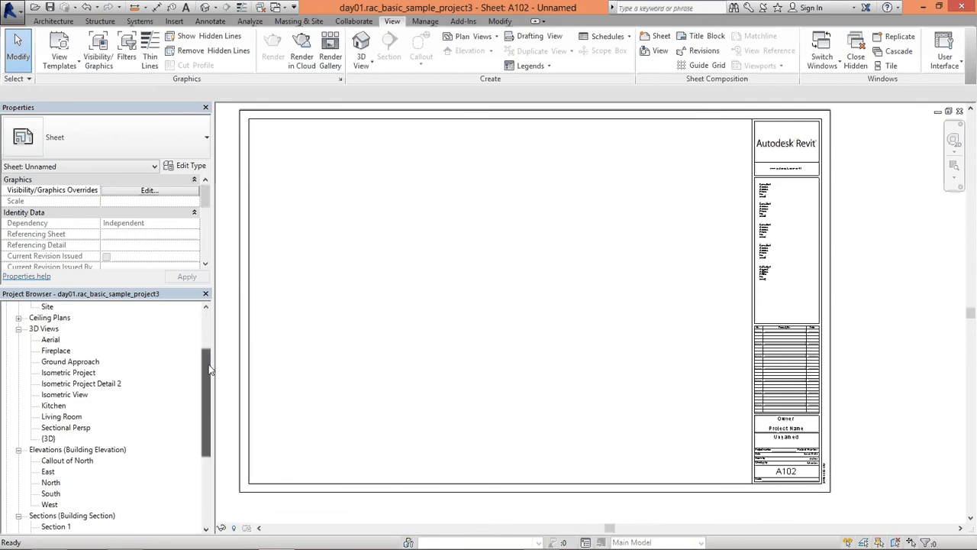
double_click(89, 384)
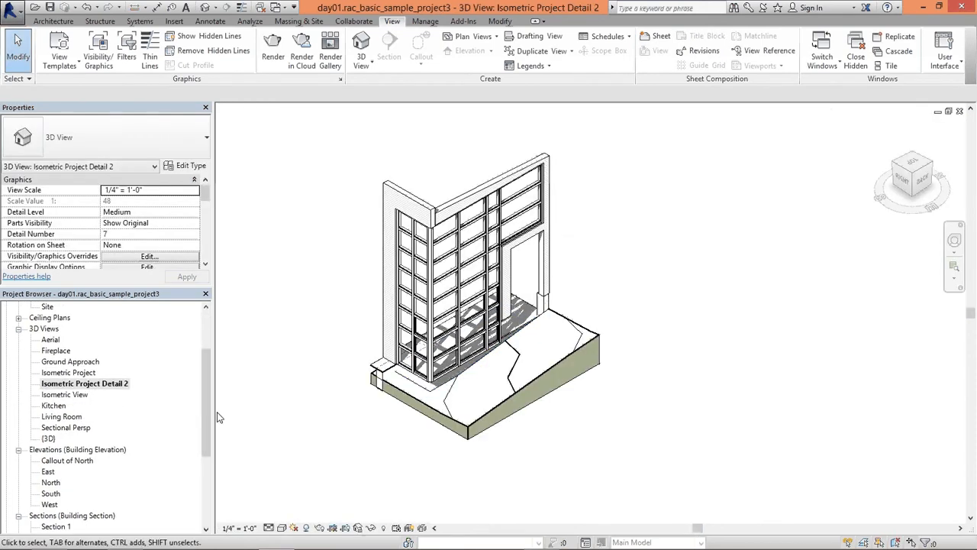
click(98, 384)
right_click(97, 385)
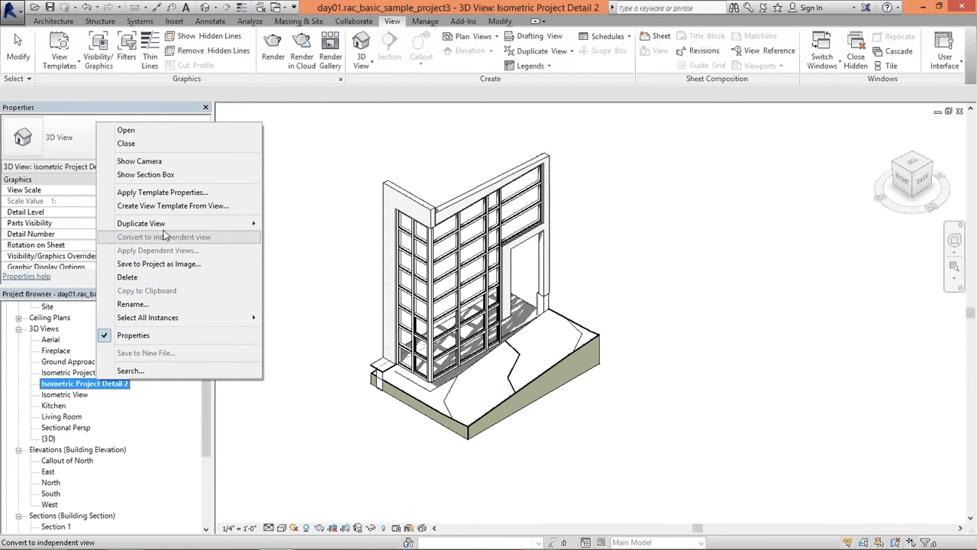
mouse_move(152, 223)
click(301, 239)
right_click(104, 350)
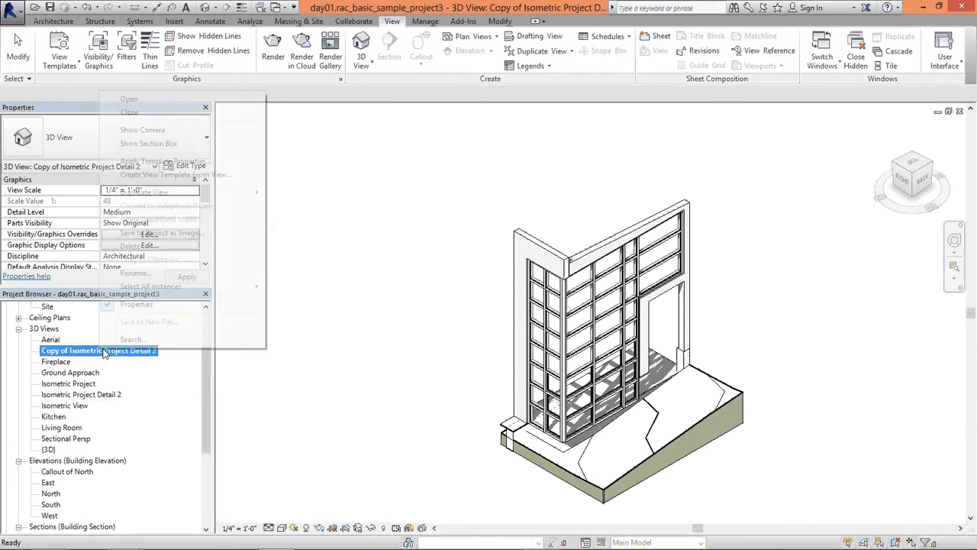
click(136, 273)
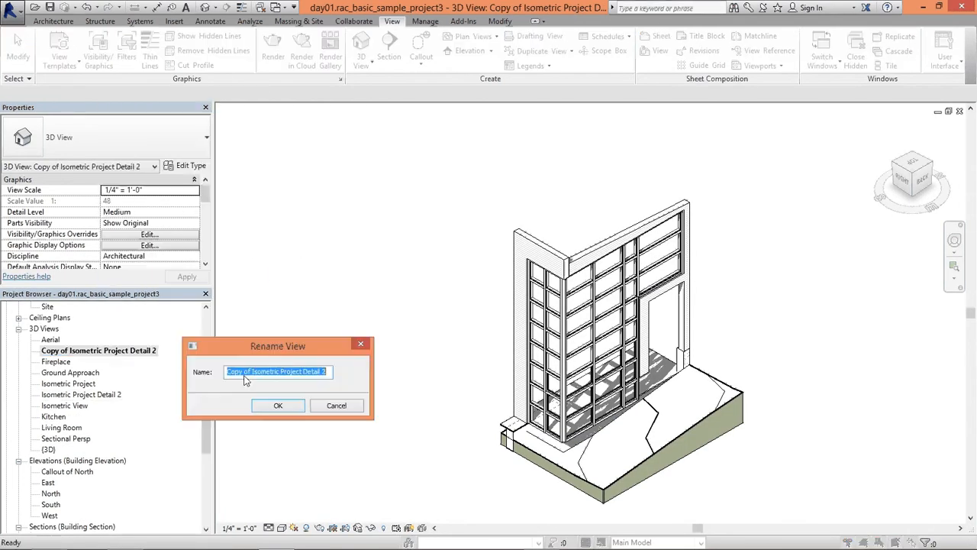
drag(252, 373, 212, 375)
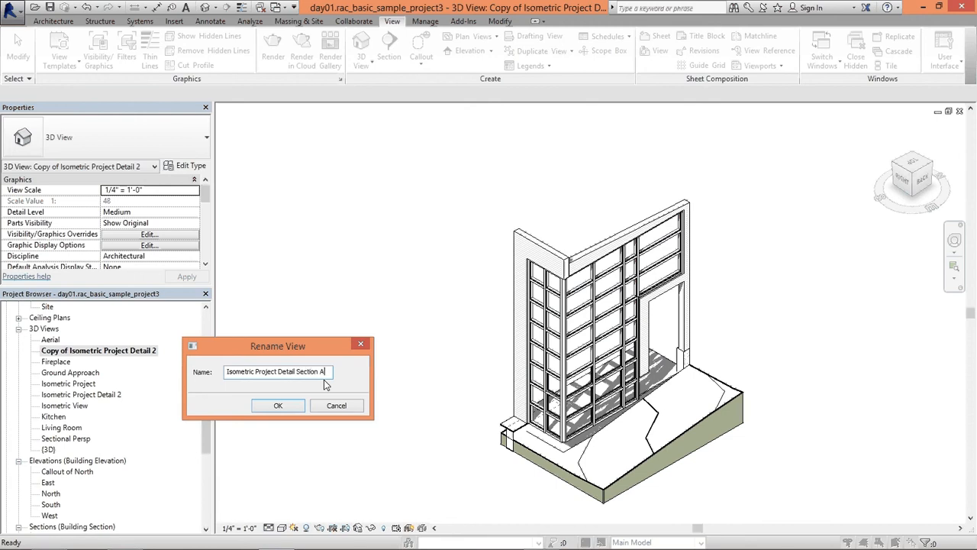
click(279, 407)
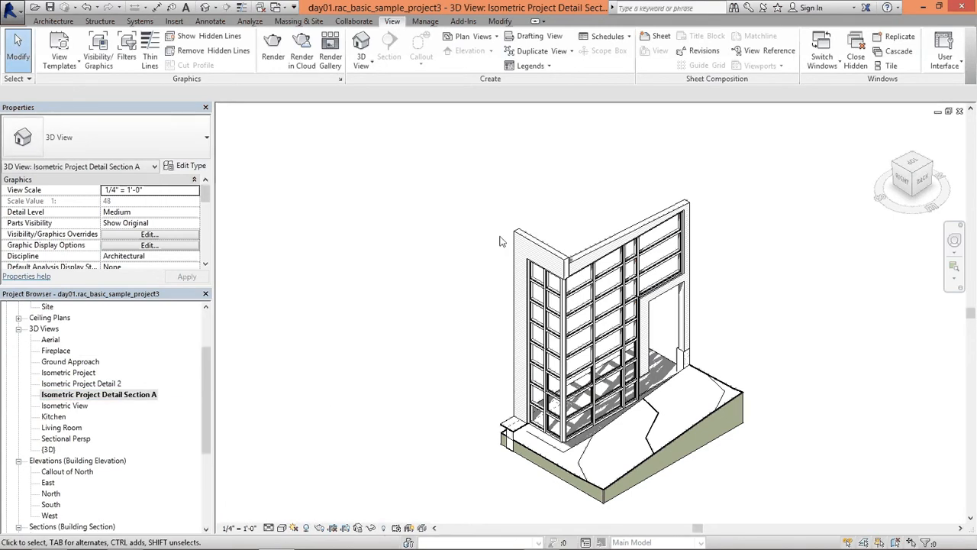
Reveal the hidden elements in the Section A view, unhide the section box category, and return to normal display
click(384, 527)
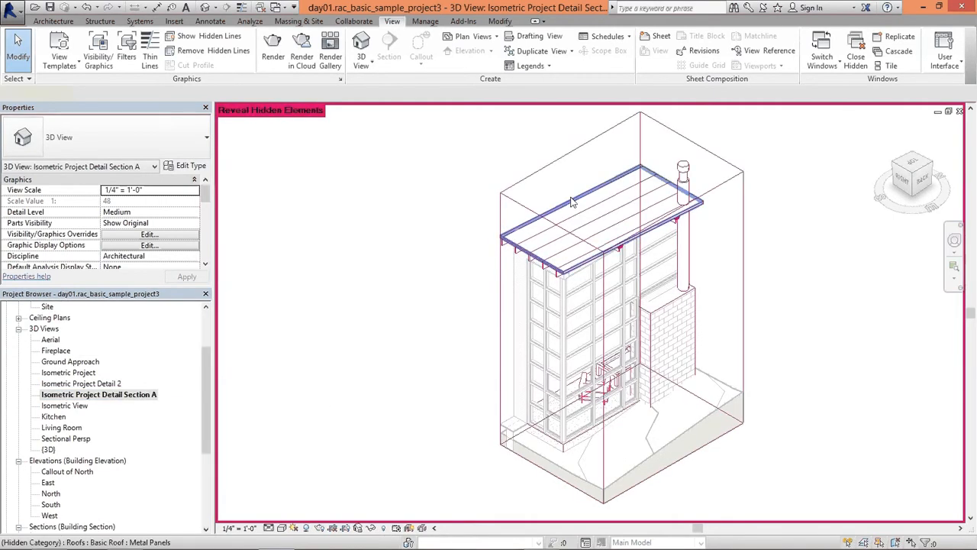
right_click(532, 215)
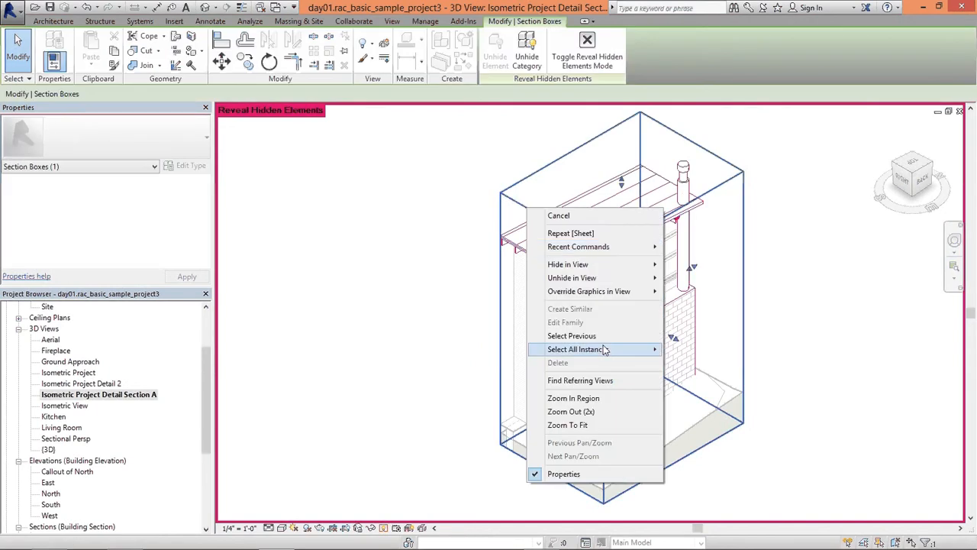
mouse_move(606, 263)
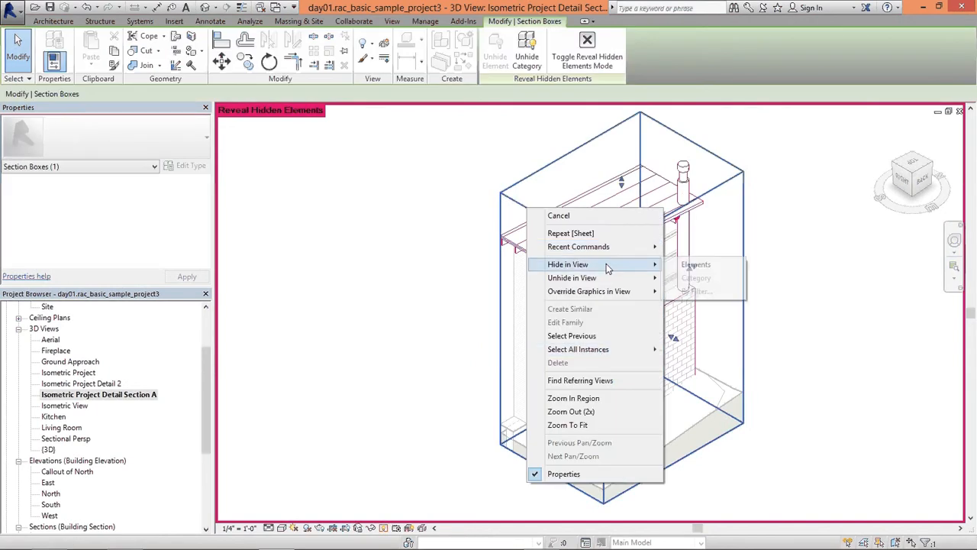
mouse_move(655, 278)
click(695, 291)
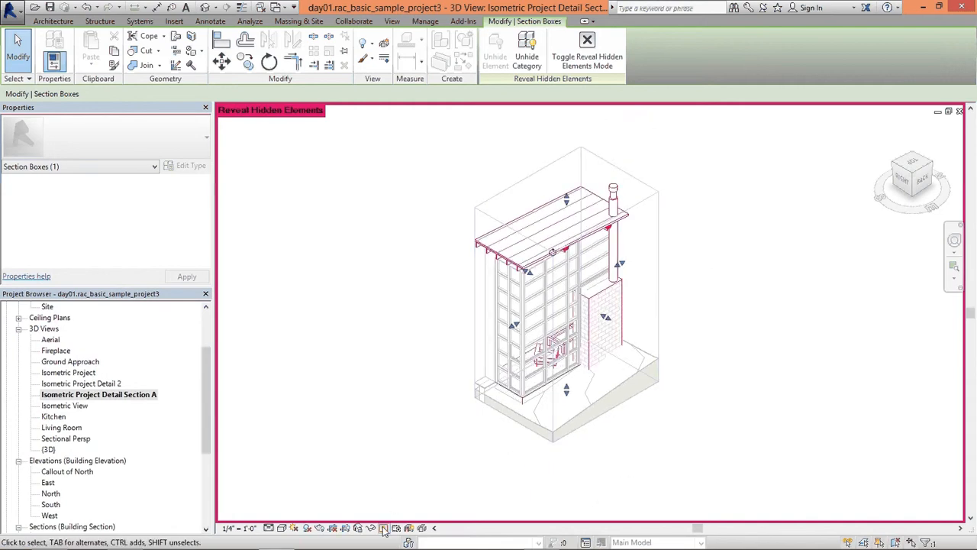
click(384, 528)
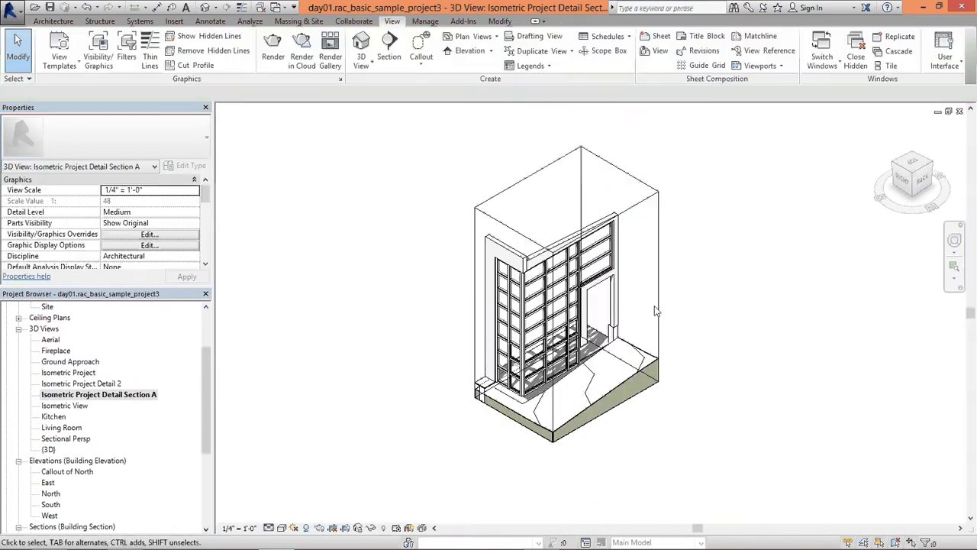
Lower the section box's top face slightly and raise its bottom face to isolate the upper part of the curtain wall
click(653, 196)
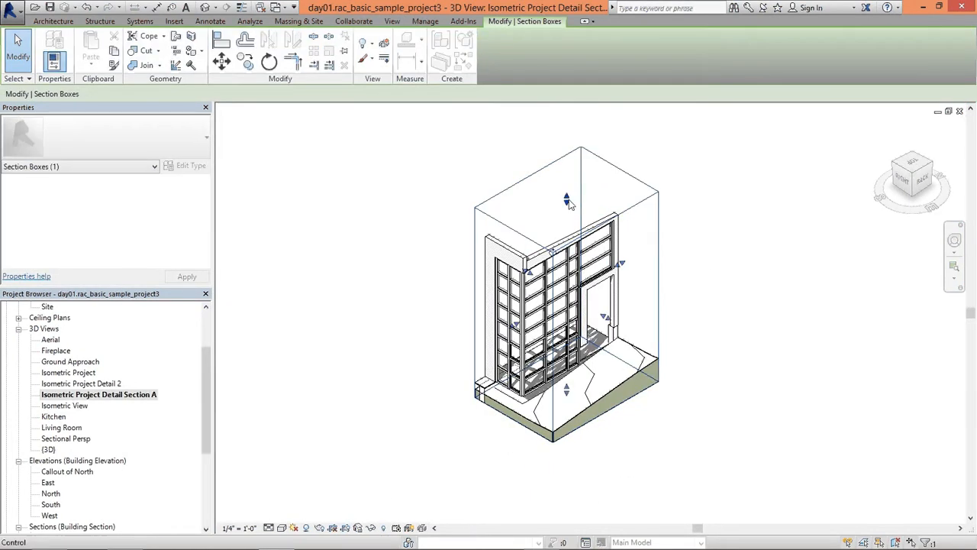
drag(566, 205, 566, 210)
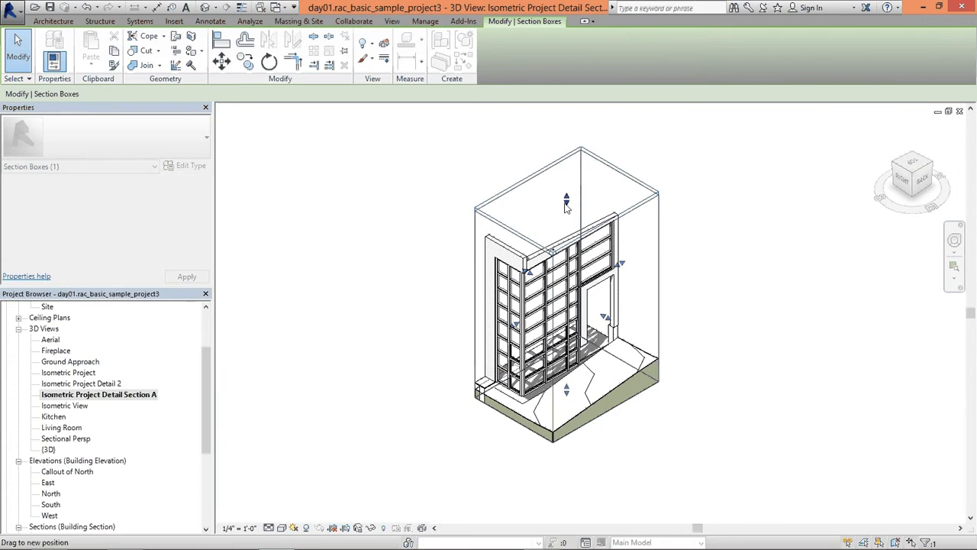
drag(567, 393, 568, 323)
scroll(566, 285, up, 2)
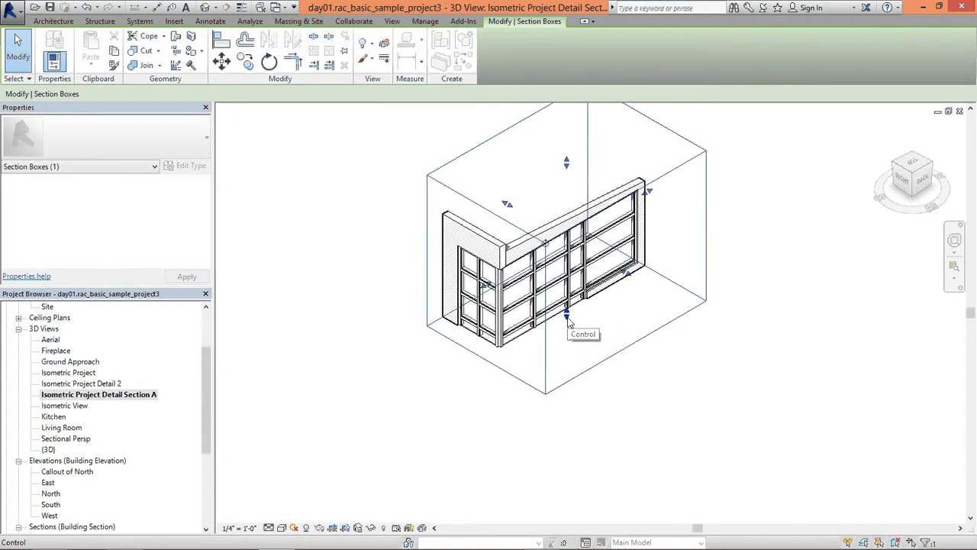
key(Escape)
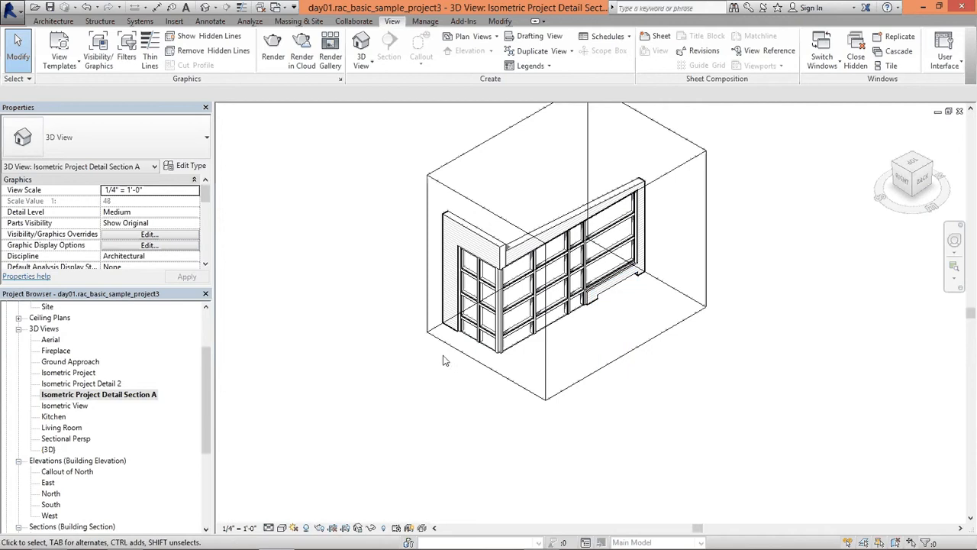
Duplicate the Isometric Project Detail Section A view and rename the copy Isometric Project Detail Section B
right_click(115, 394)
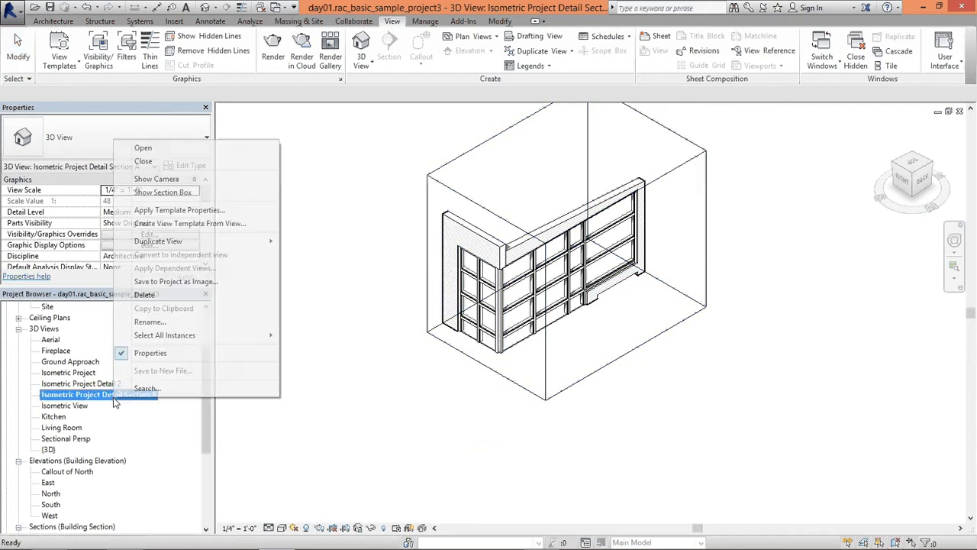
mouse_move(229, 242)
click(321, 255)
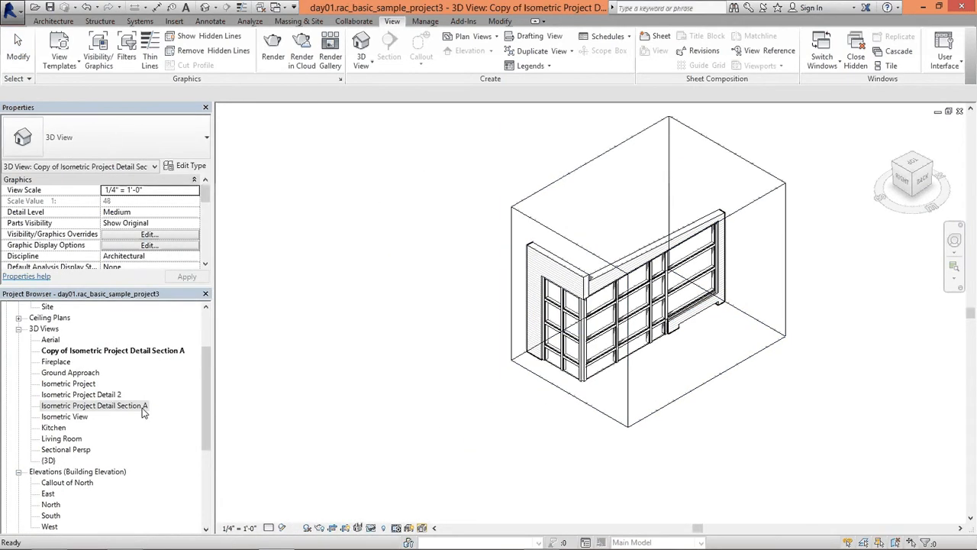
right_click(79, 351)
click(126, 276)
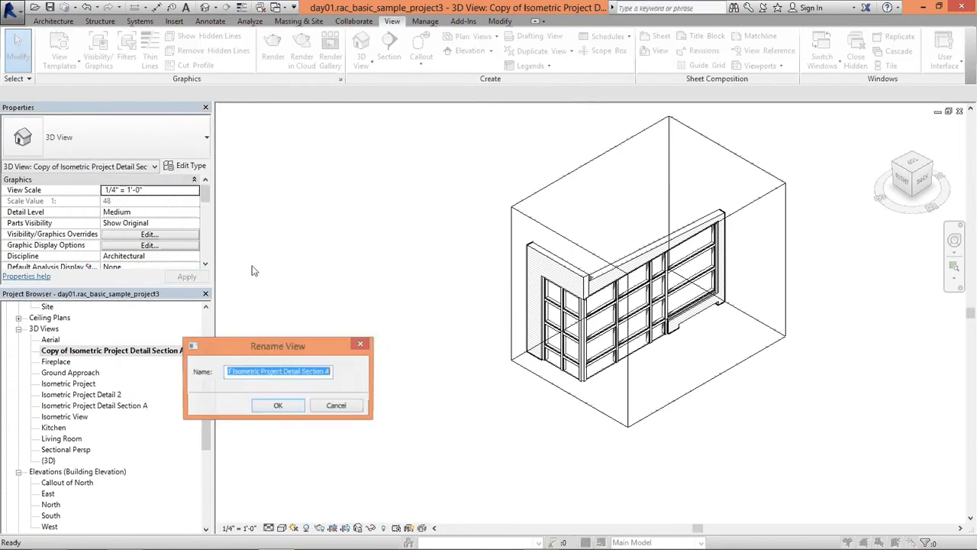
click(248, 372)
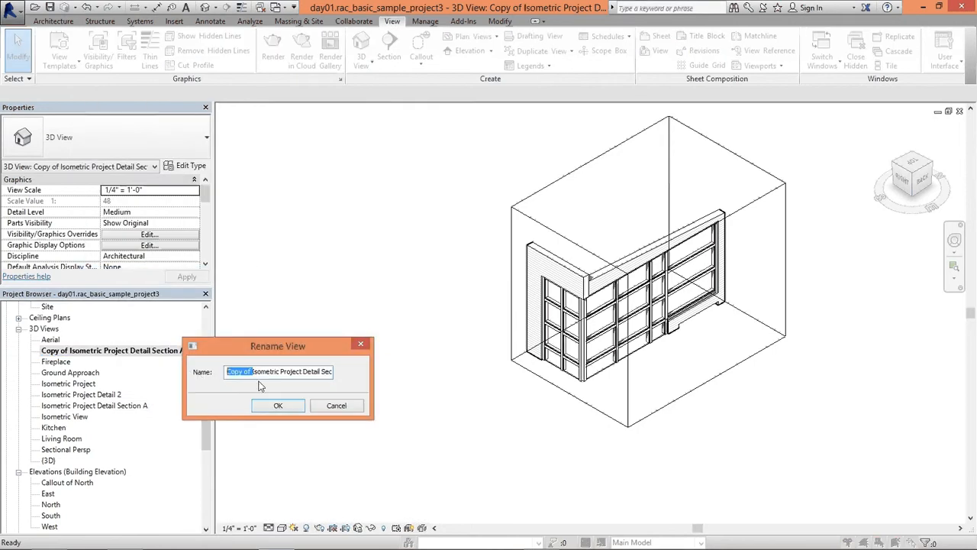
click(326, 372)
click(292, 407)
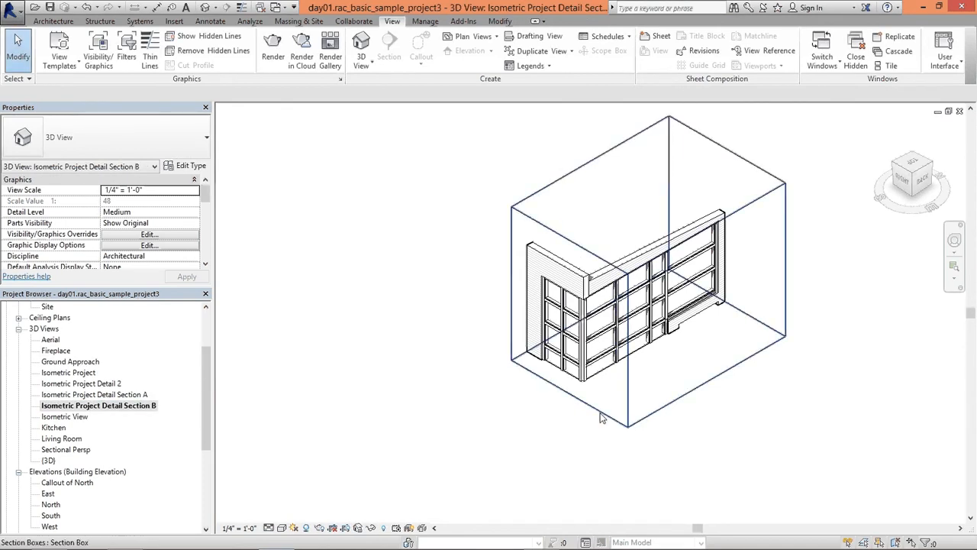
Lower the bottom and top faces of the Section B view's section box to isolate the curtain wall's middle portion
click(603, 413)
middle_drag(646, 378, 604, 324)
drag(609, 303, 608, 355)
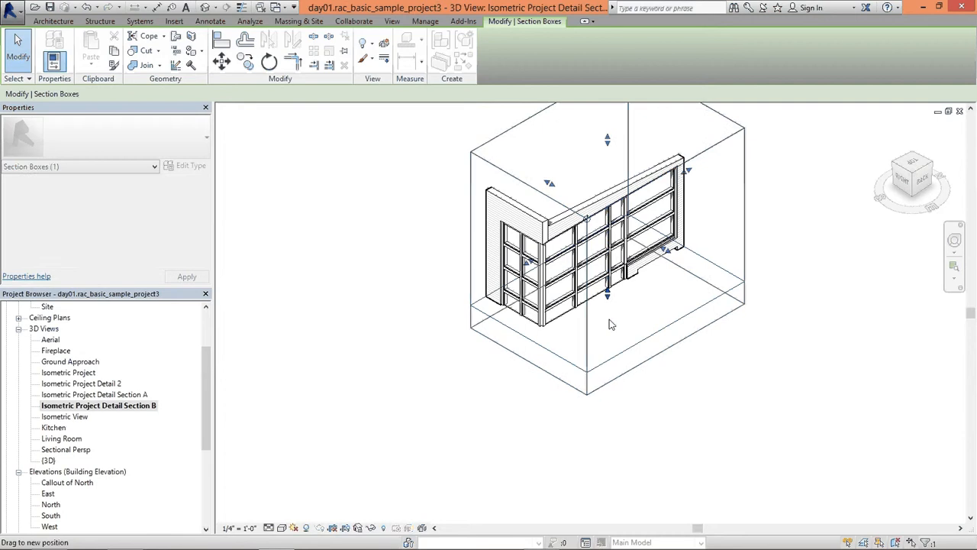
drag(608, 140, 603, 258)
scroll(625, 260, up, 1)
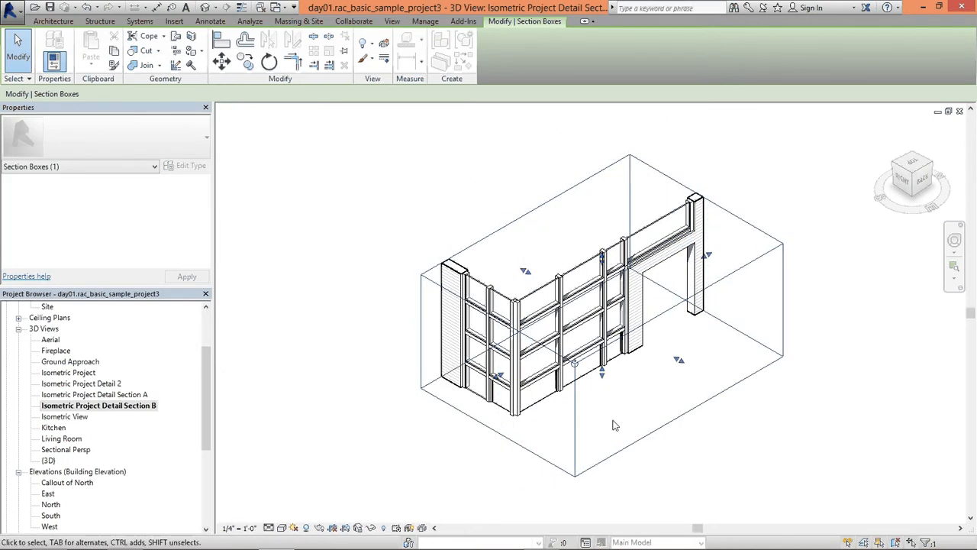
mouse_move(601, 374)
mouse_down()
mouse_move(602, 412)
mouse_move(601, 357)
mouse_move(603, 369)
mouse_up()
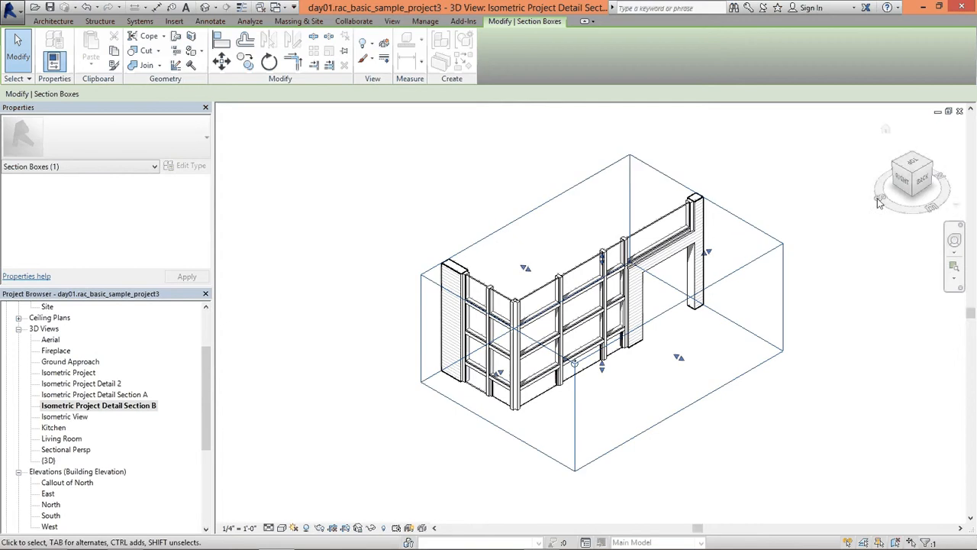
click(913, 174)
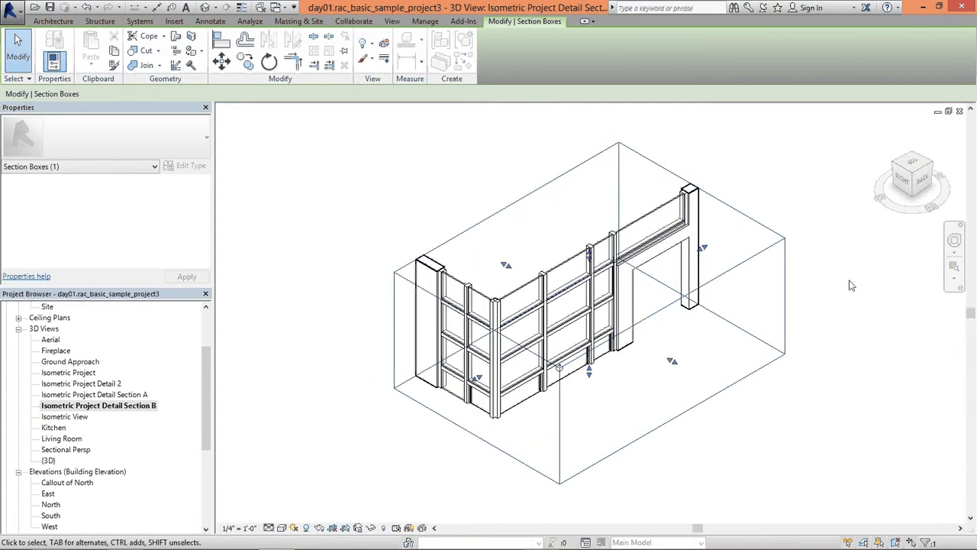
Duplicate the Isometric Project Detail Section B view and rename the copy Isometric Project Detail Section C
click(109, 410)
right_click(109, 409)
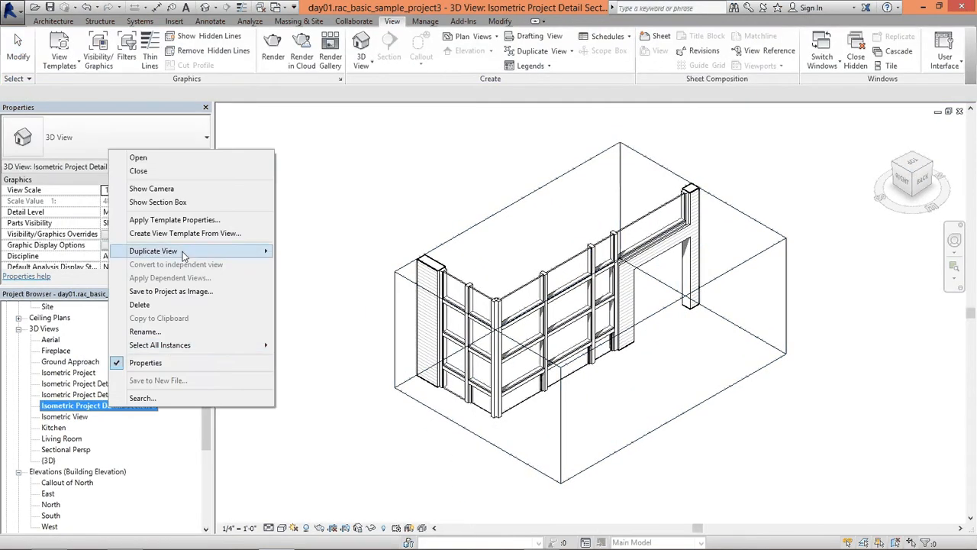
mouse_move(259, 252)
click(322, 265)
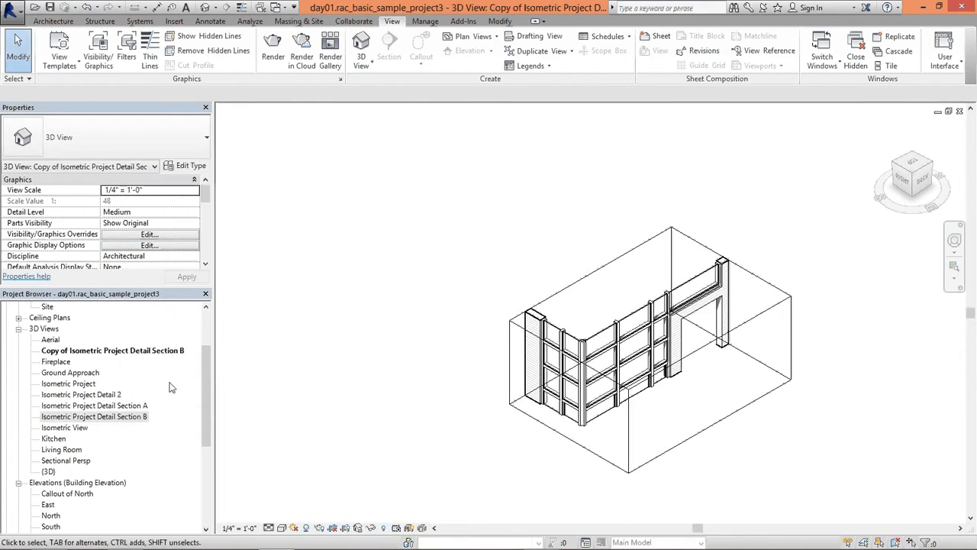
right_click(107, 352)
click(252, 273)
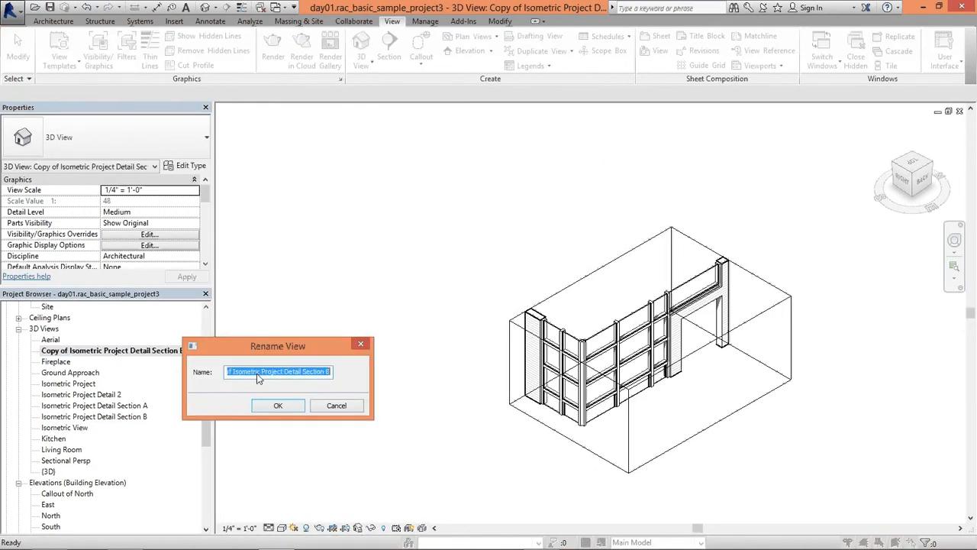
click(236, 373)
key(Delete)
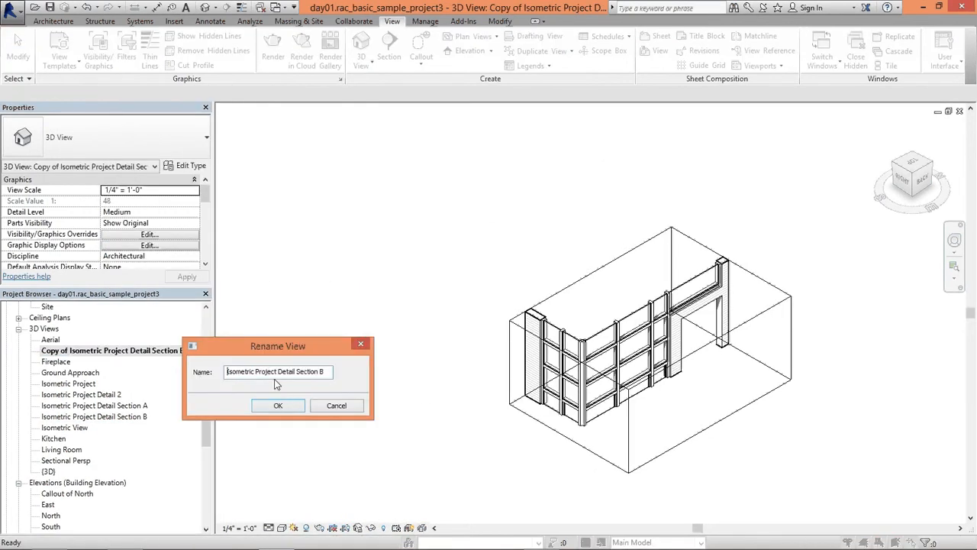
text(C)
click(278, 405)
scroll(405, 382, down, 1)
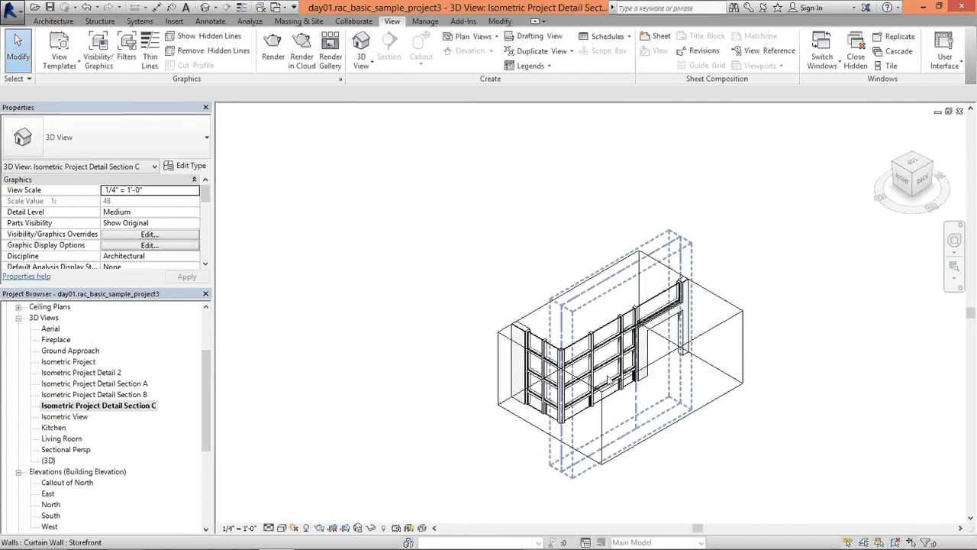
Lower the bottom and top faces of the Section C view's section box to isolate the curtain wall's base and ground
click(684, 417)
drag(621, 397, 622, 449)
middle_drag(605, 395, 590, 295)
scroll(589, 295, up, 1)
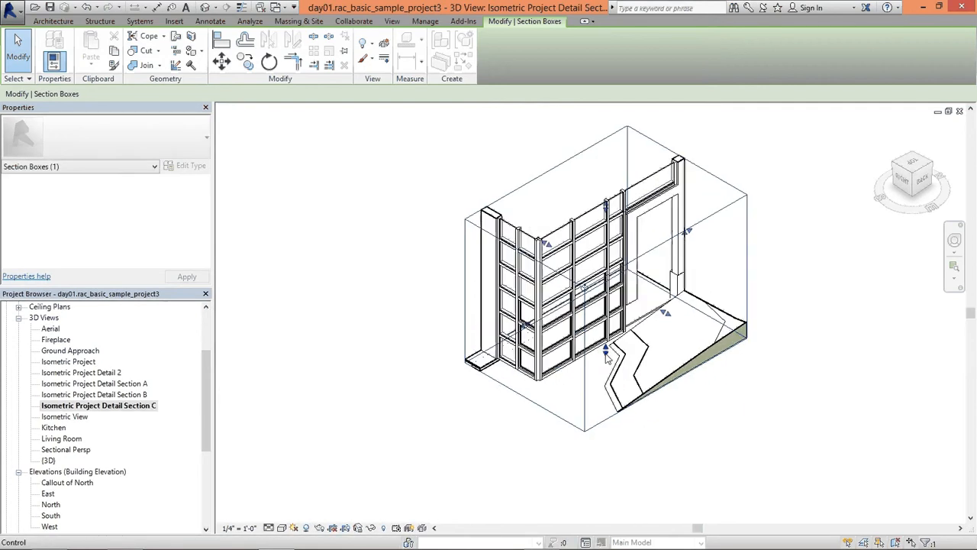
drag(607, 354, 607, 378)
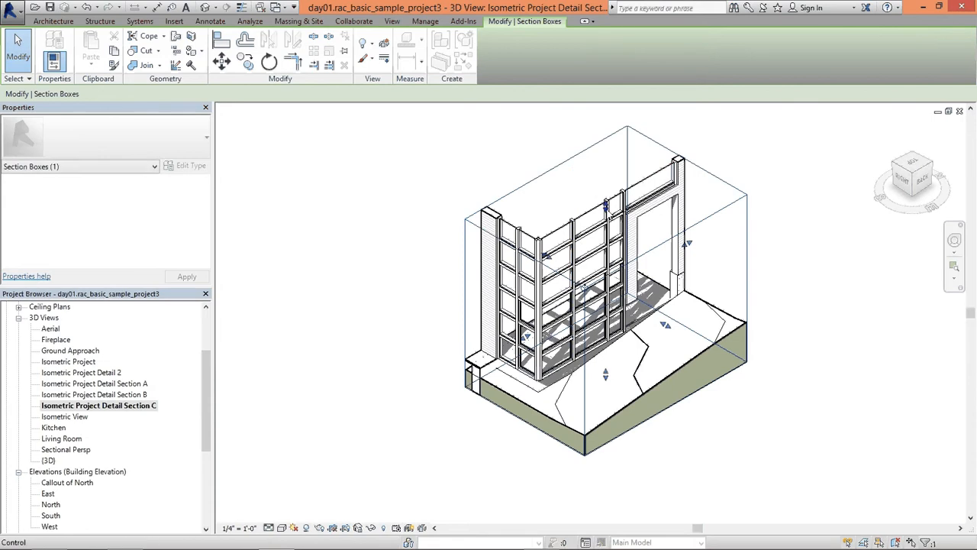
drag(606, 209, 606, 293)
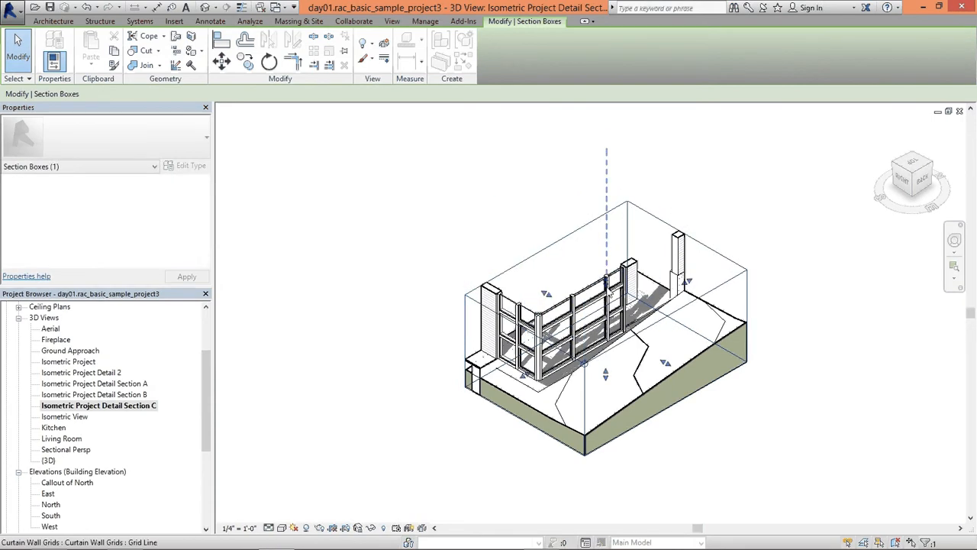
click(761, 291)
scroll(788, 329, up, 1)
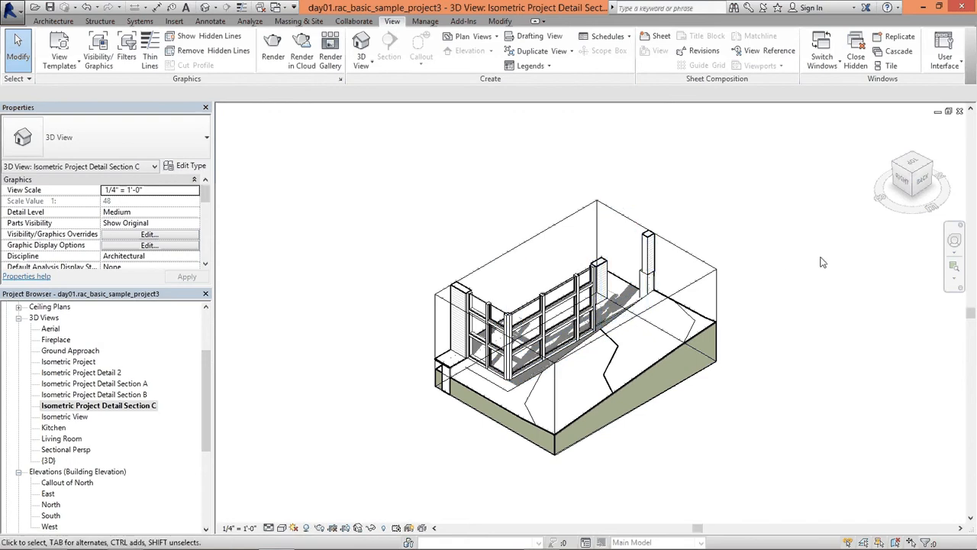
click(914, 175)
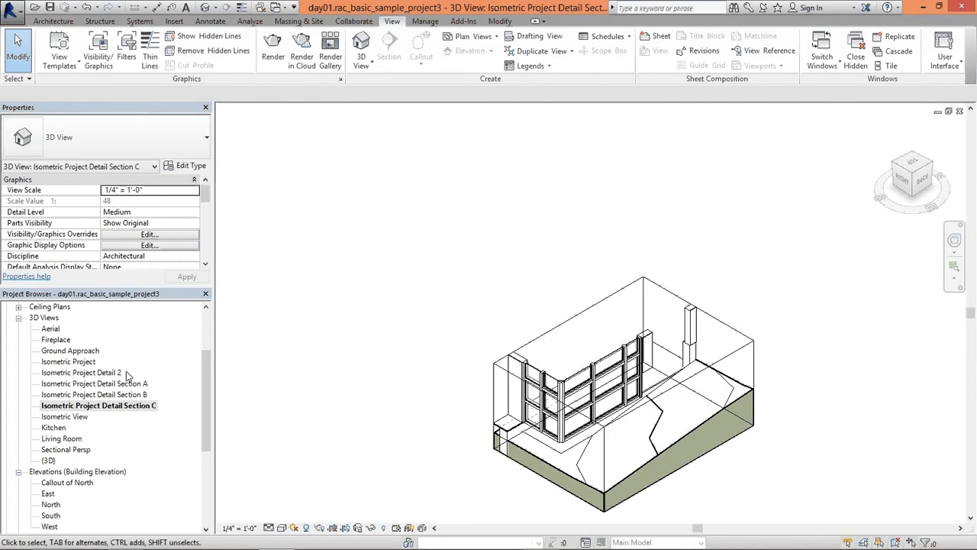
Open sheet A102 and place the Isometric Project Detail Section A view in the sheet's upper left area
double_click(126, 383)
click(911, 175)
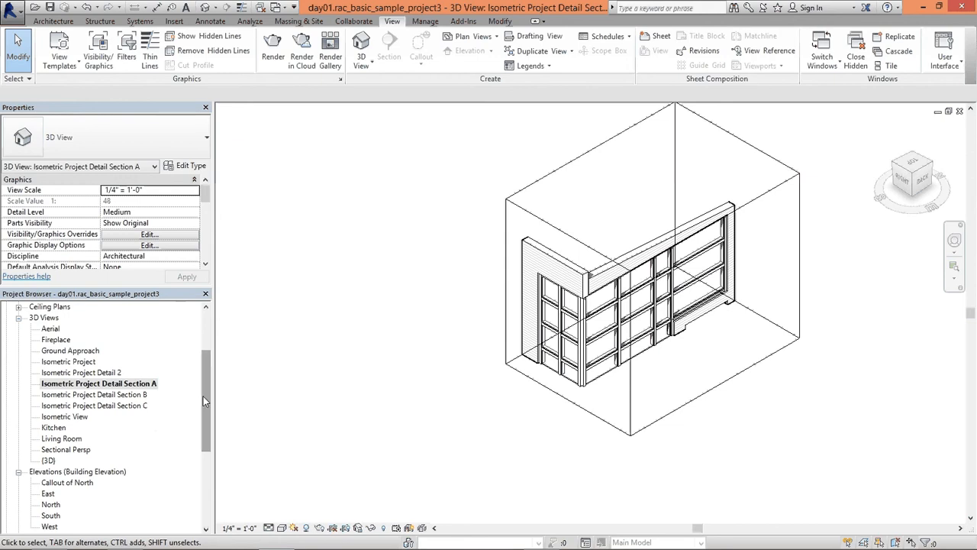
click(99, 383)
scroll(58, 495, down, 5)
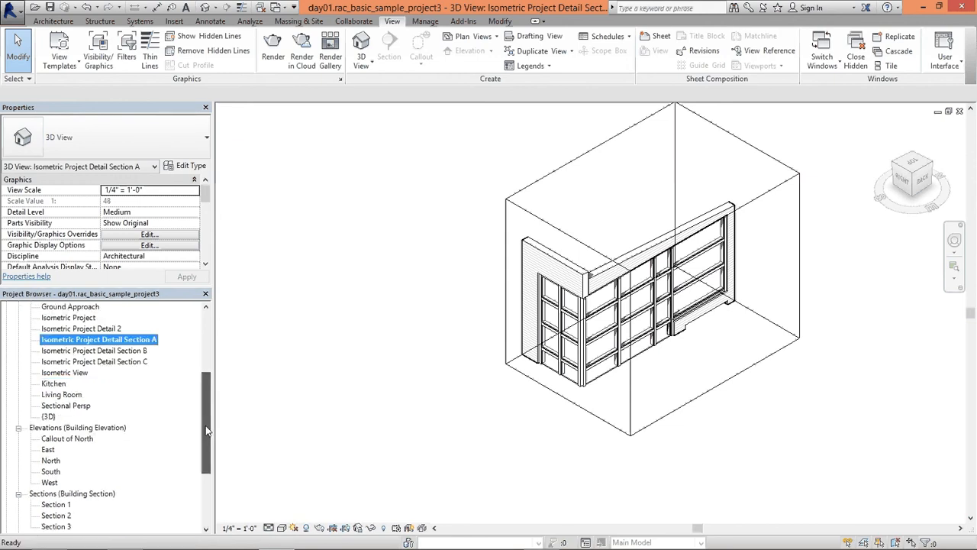
double_click(58, 494)
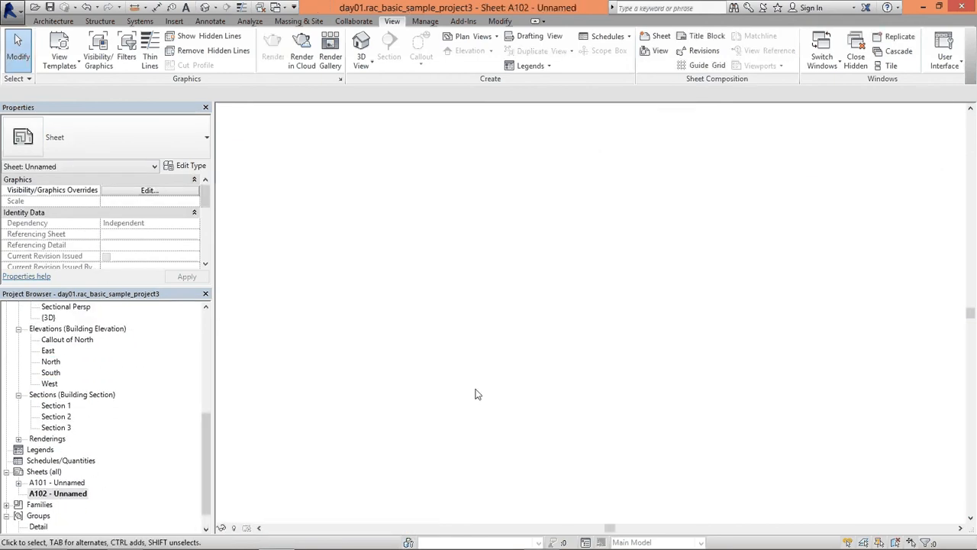
drag(209, 438, 210, 390)
drag(122, 356, 321, 225)
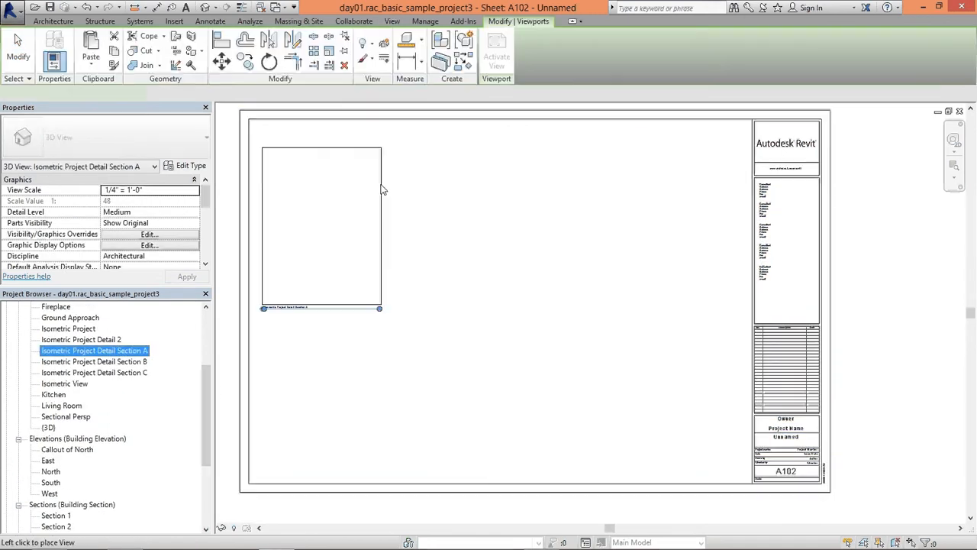
click(350, 218)
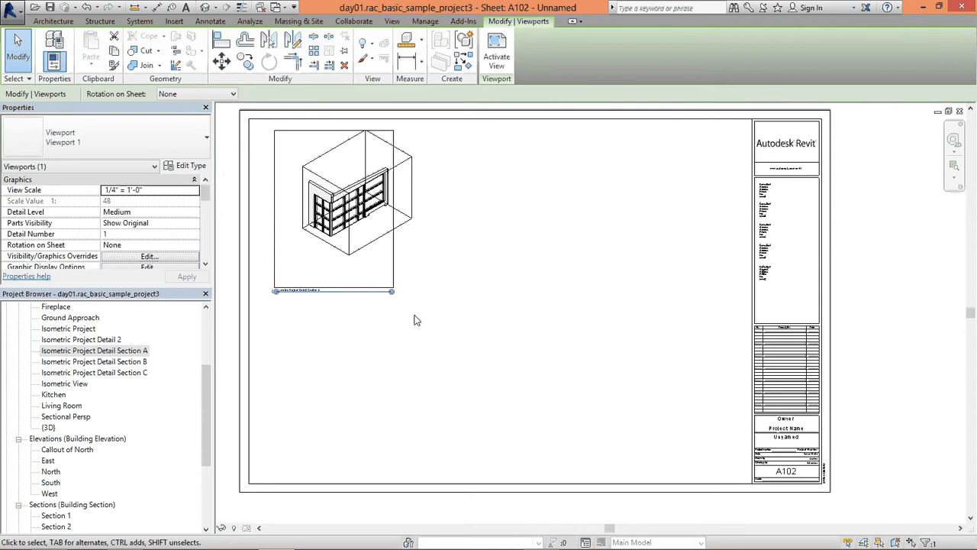
Activate the Section A viewport and set its view scale to 1/2" = 1'-0"
double_click(296, 275)
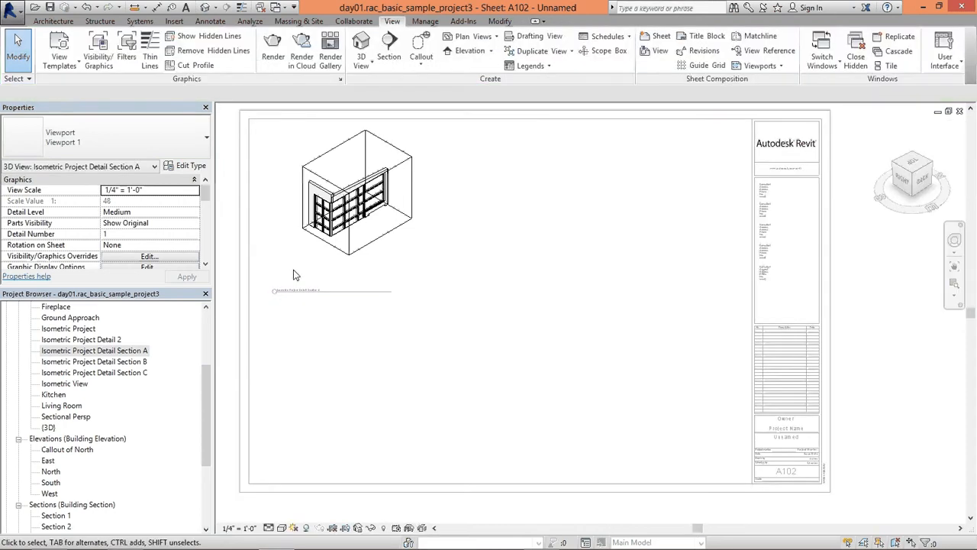
click(245, 527)
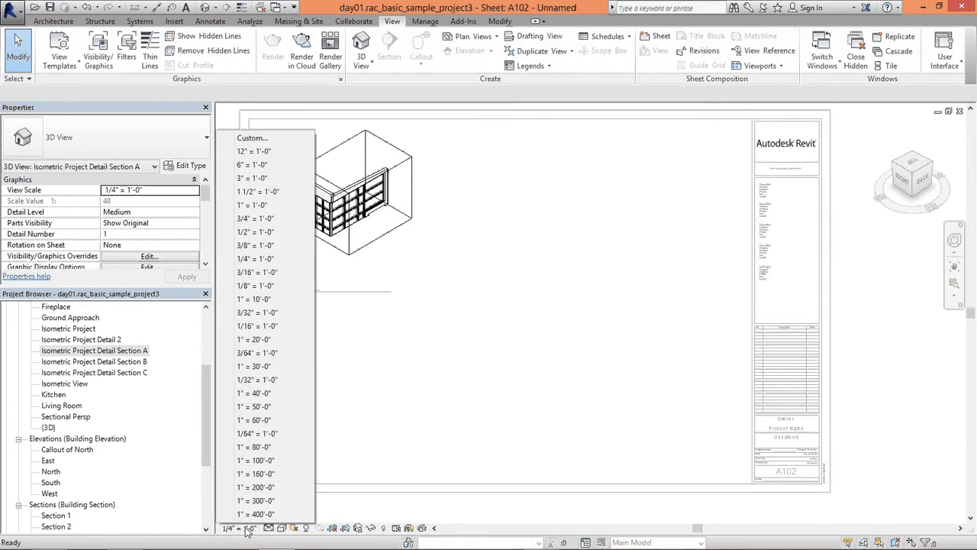
click(263, 232)
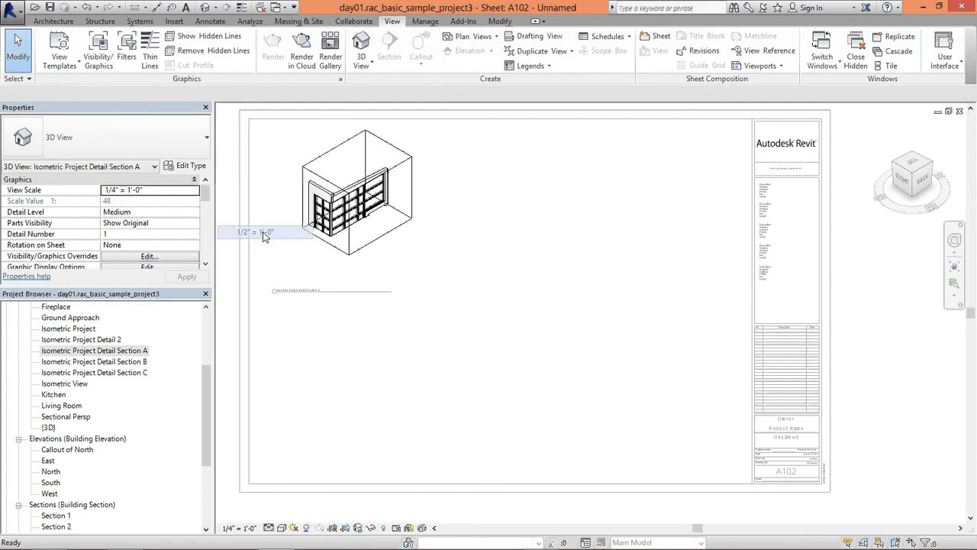
scroll(452, 296, down, 1)
middle_drag(452, 295, 441, 353)
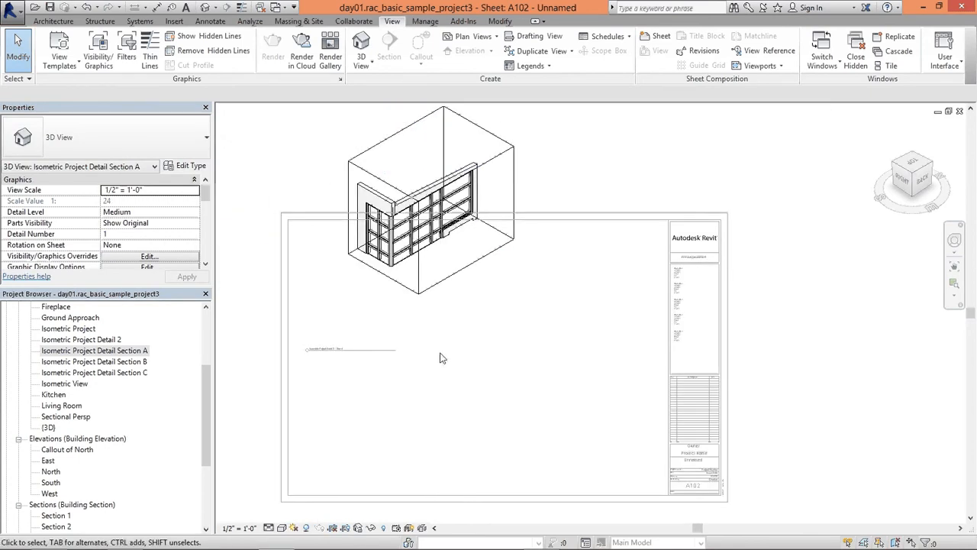
Hide the section box in the activated Section A view
right_click(514, 155)
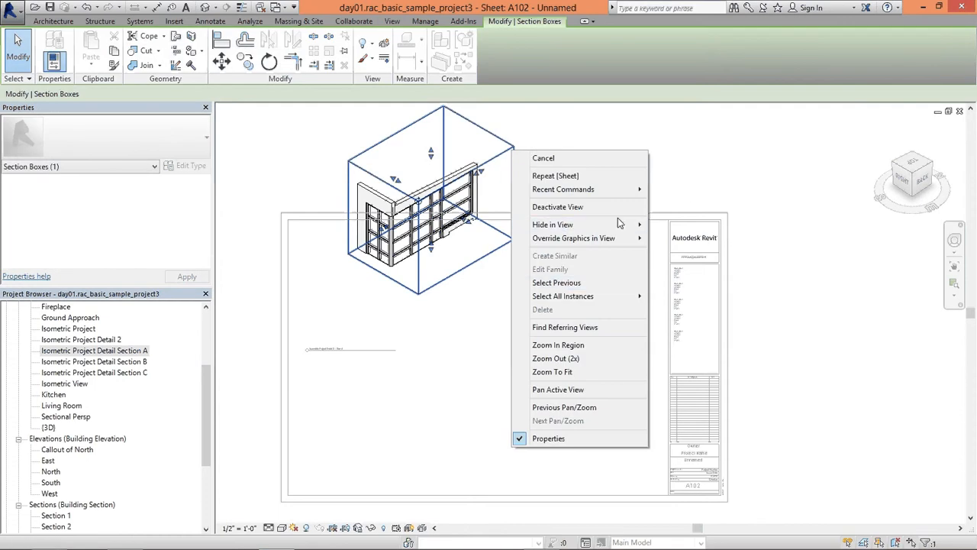
mouse_move(617, 224)
click(690, 242)
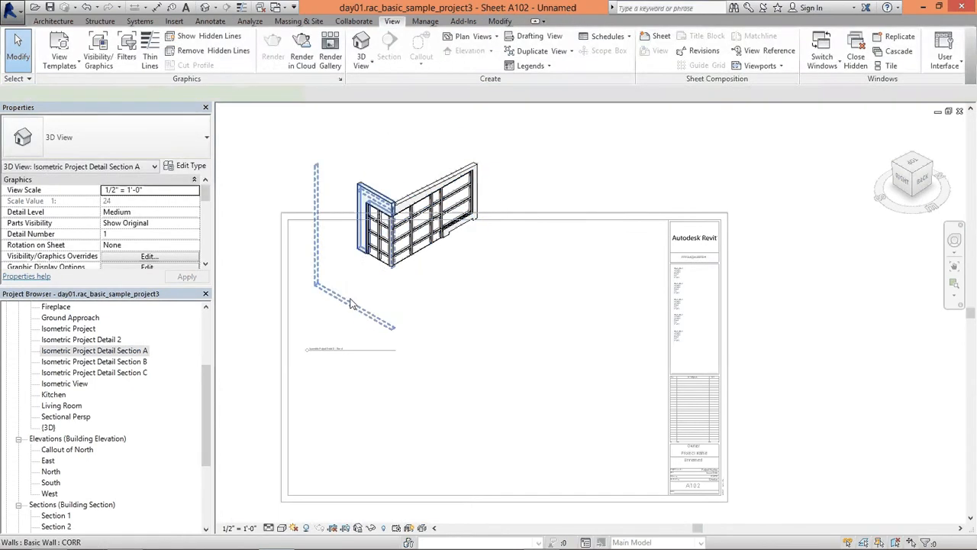
Deactivate the Section A view and move its viewport so the wall drawing sits inside the sheet's upper left corner
right_click(353, 221)
click(417, 274)
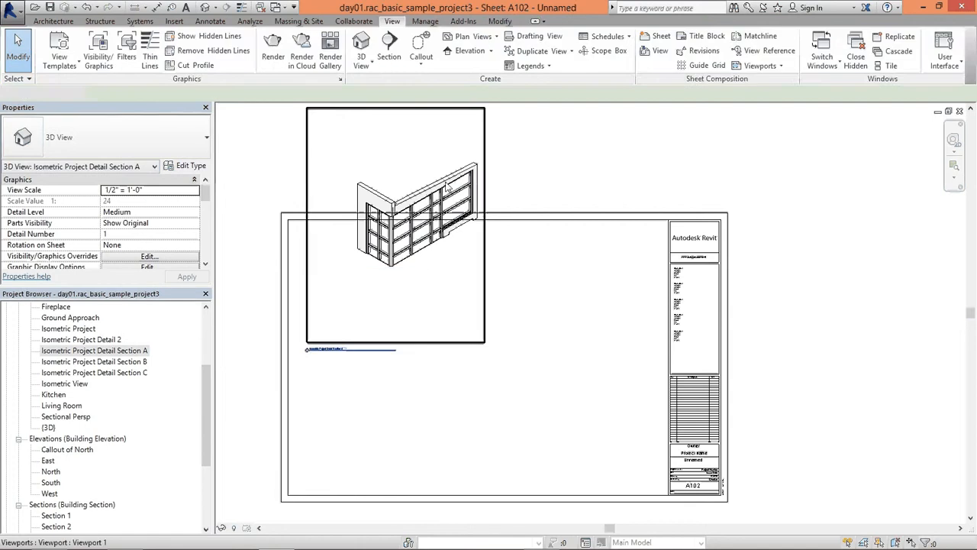
drag(472, 198, 372, 306)
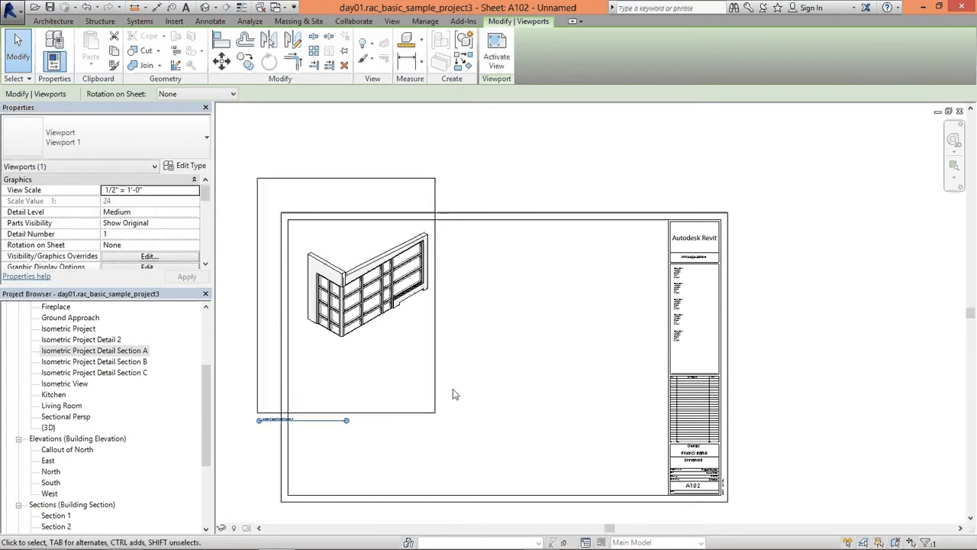
scroll(398, 227, down, 2)
click(394, 156)
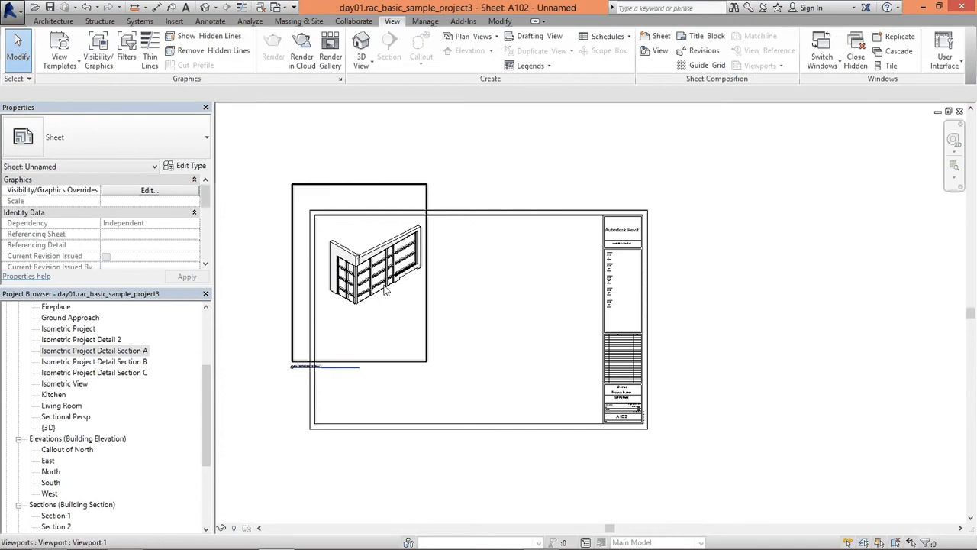
Activate the Section A view and tighten all four sides of its crop region around the curtain wall
double_click(400, 194)
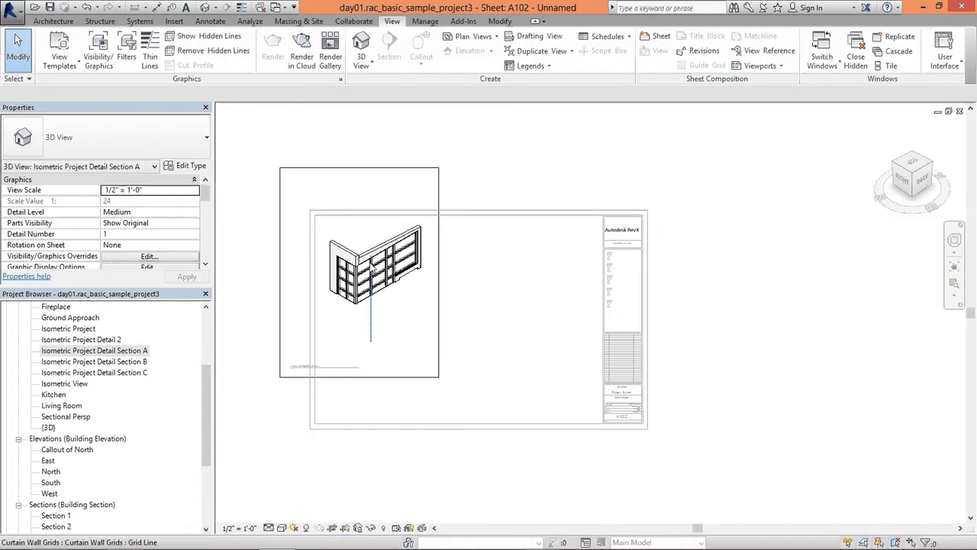
click(382, 168)
drag(360, 168, 359, 222)
drag(360, 376, 361, 313)
drag(280, 268, 323, 268)
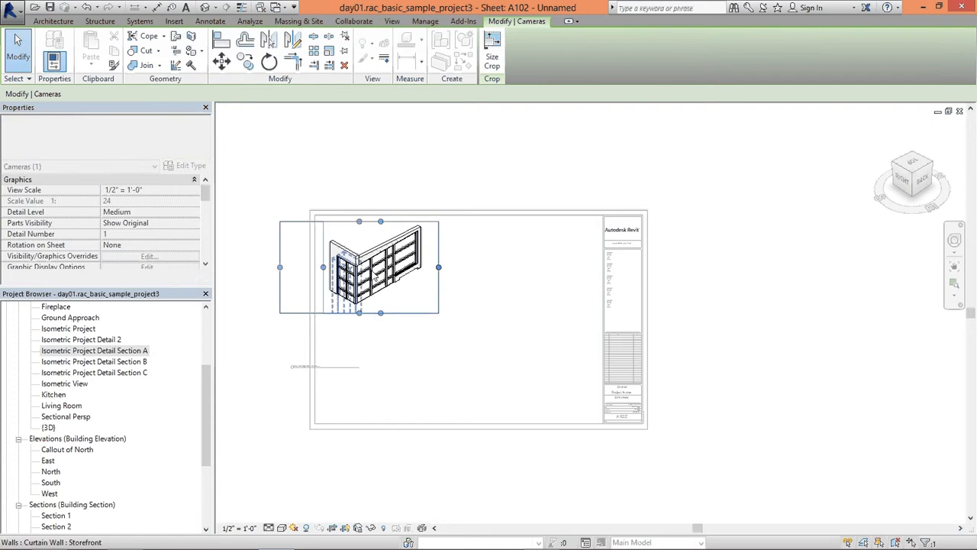
drag(438, 267, 433, 267)
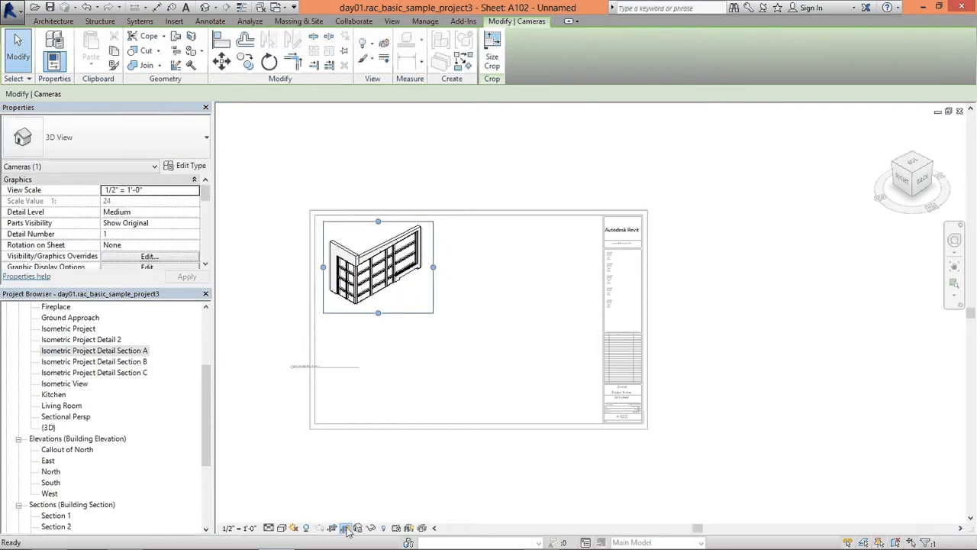
Hide the Section A view's crop region, deactivate the view and move its title directly beneath the drawing
click(346, 529)
right_click(391, 314)
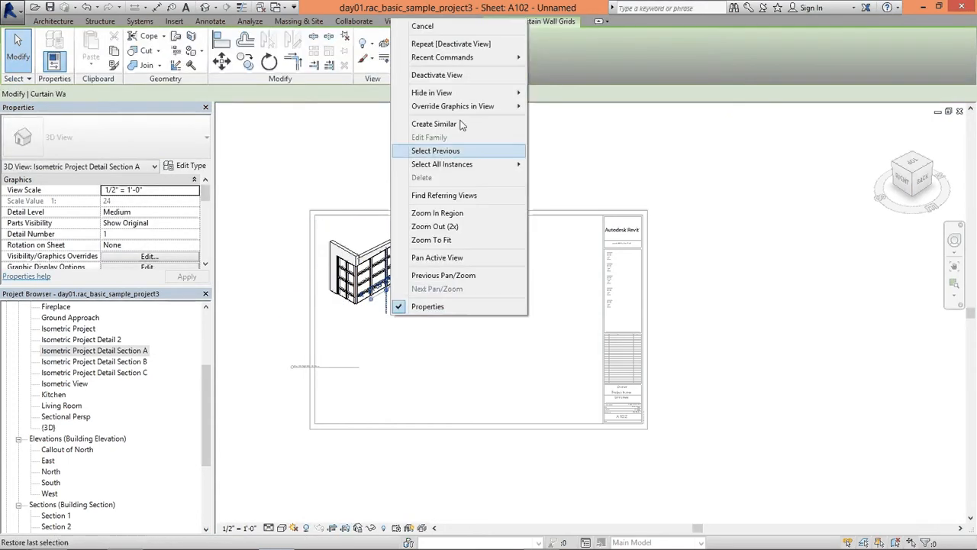
click(458, 76)
drag(339, 370, 375, 312)
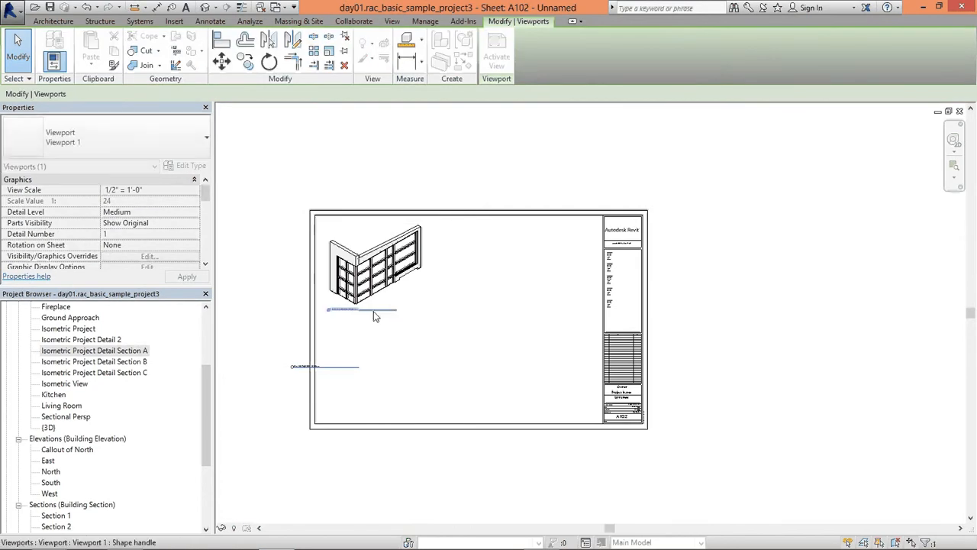
click(290, 219)
Place the Isometric Project Detail Section B view on sheet A102 below the Section A view
double_click(99, 362)
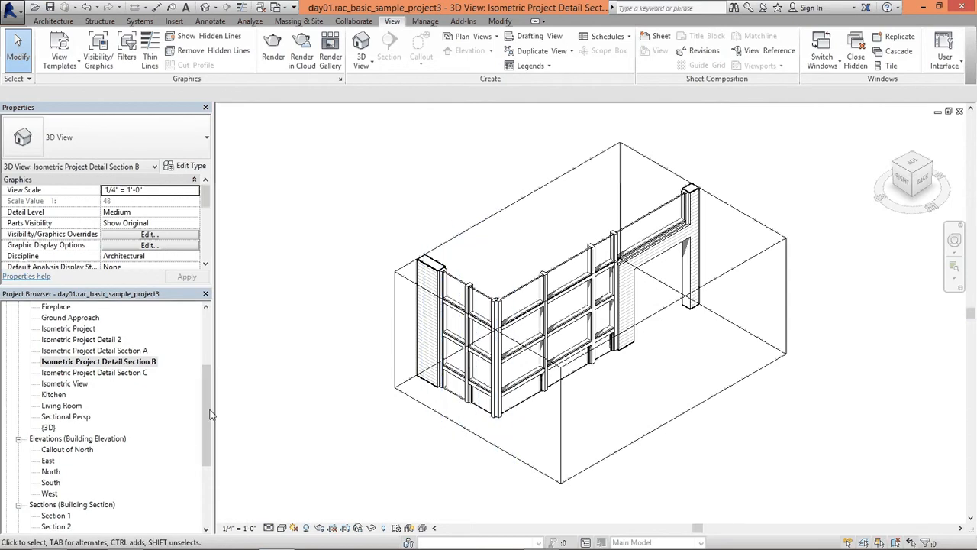
drag(210, 410, 147, 471)
double_click(55, 472)
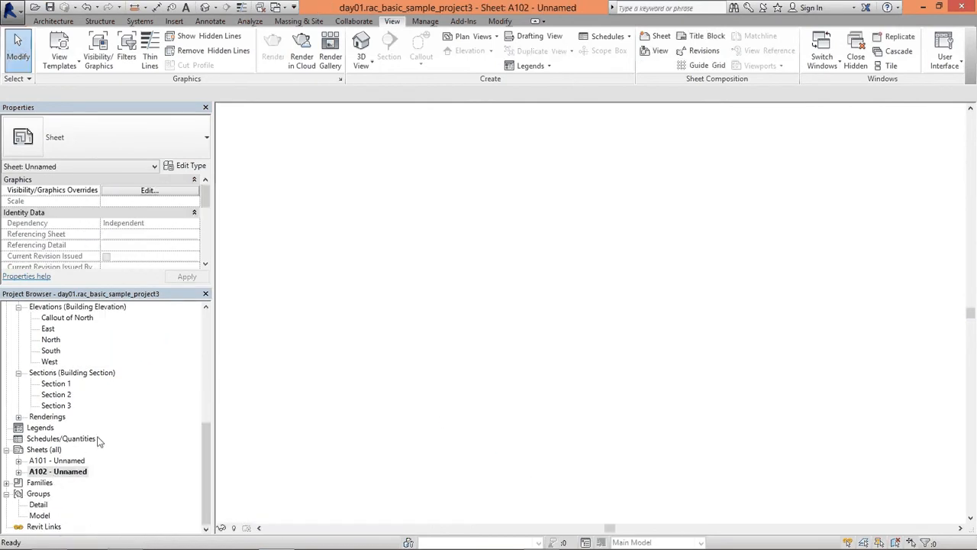
scroll(96, 341, up, 4)
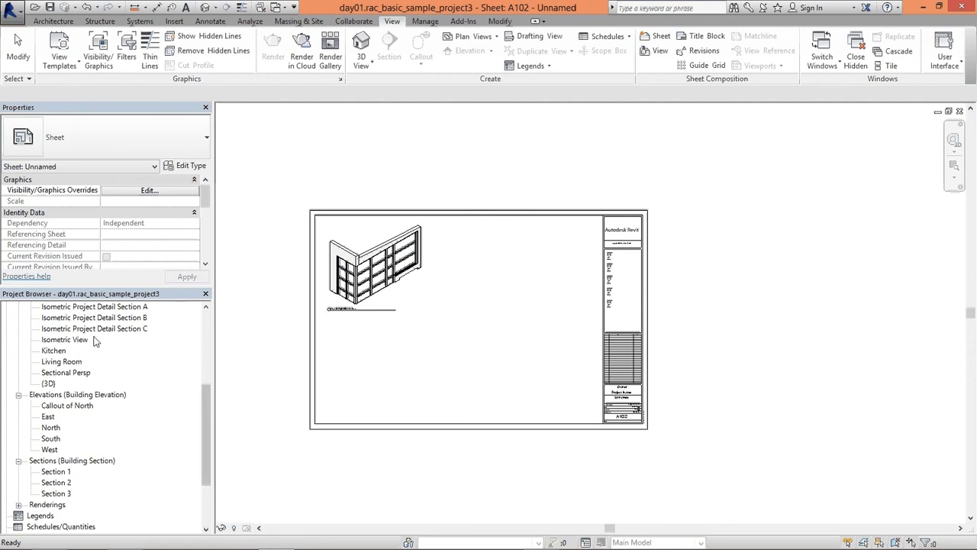
drag(143, 319, 374, 340)
Activate the Section B viewport, set its view scale to 1/2" = 1'-0" and deactivate it
click(355, 440)
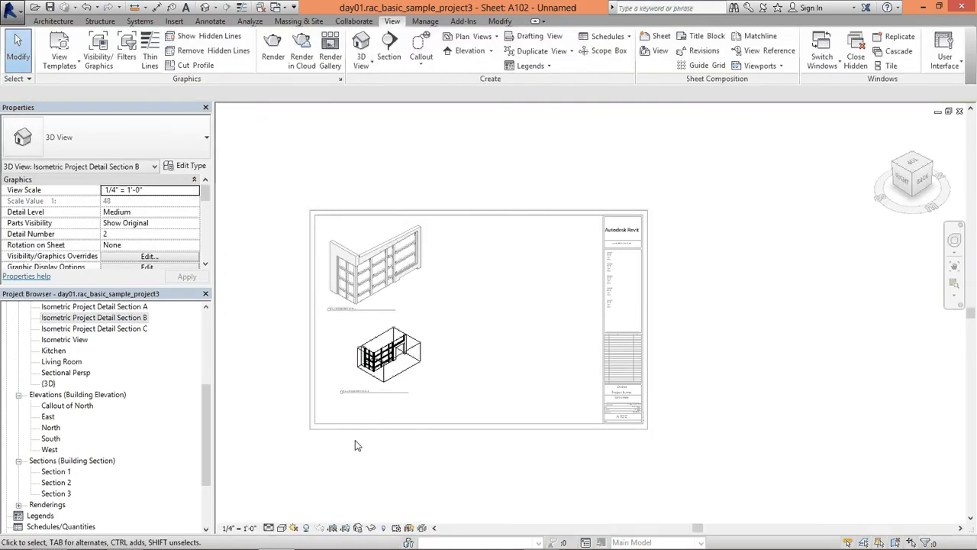
click(243, 527)
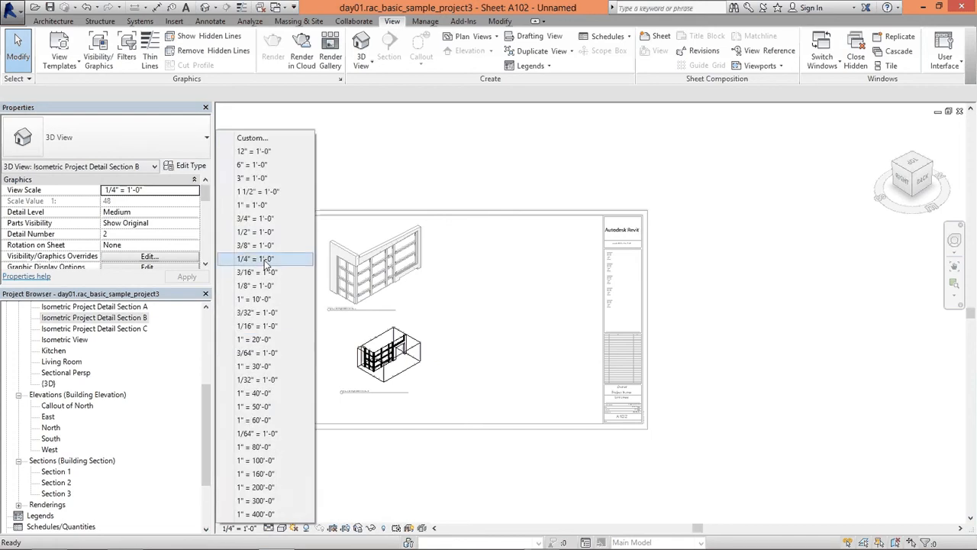
click(264, 233)
right_click(351, 351)
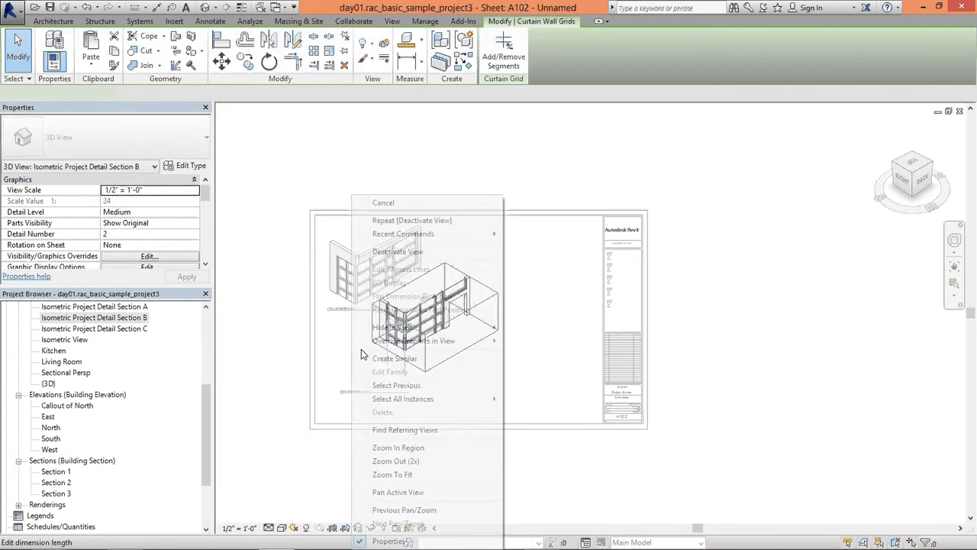
click(405, 252)
Place the Isometric Project Detail Section C view on the sheet below Section B and set its scale to 1/2" = 1'-0"
click(114, 328)
drag(206, 368, 378, 390)
double_click(343, 368)
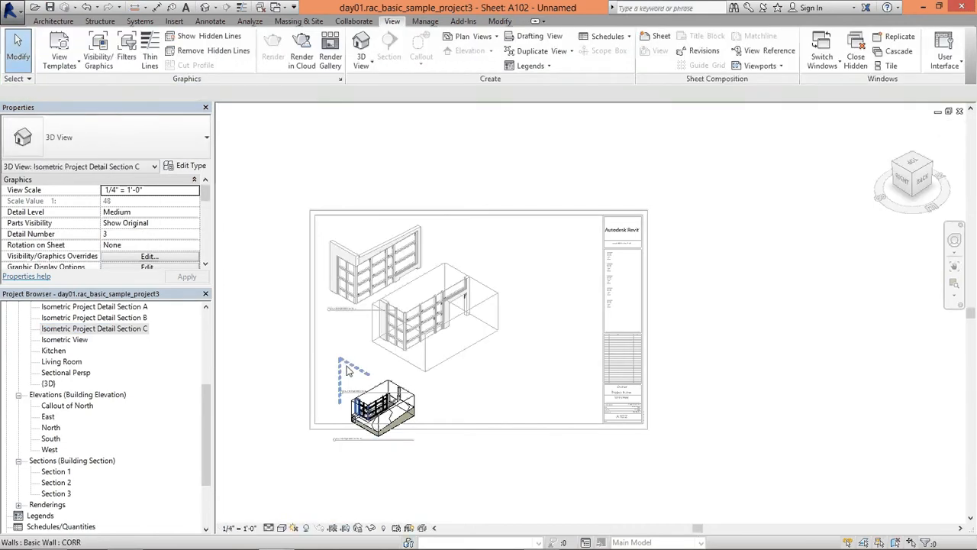
click(240, 528)
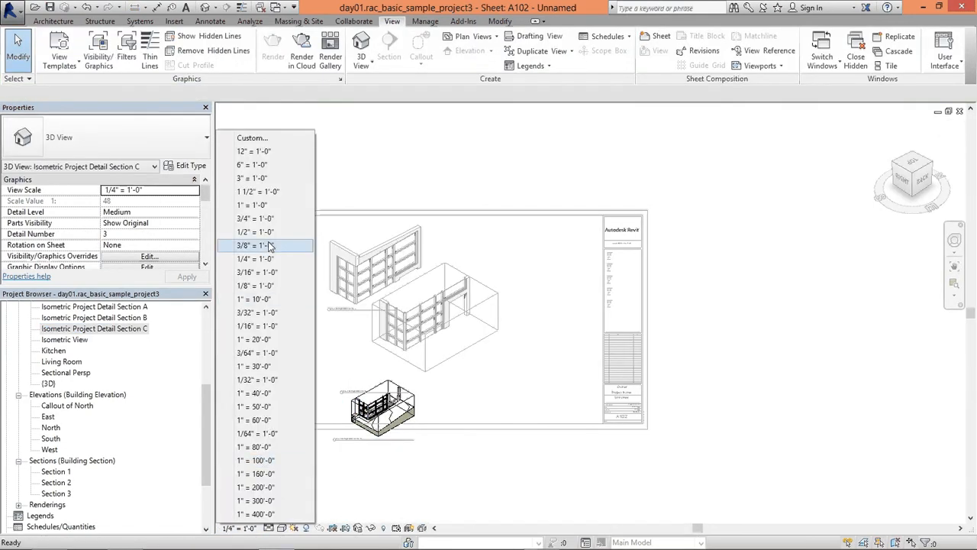
click(260, 233)
Deactivate the Section C view and move its viewport toward the sheet's lower left corner
right_click(348, 343)
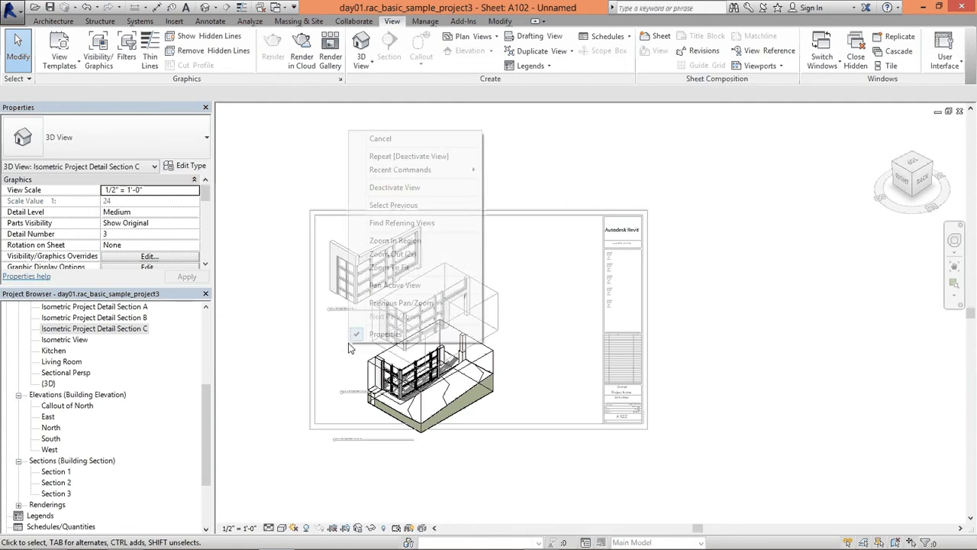
click(422, 188)
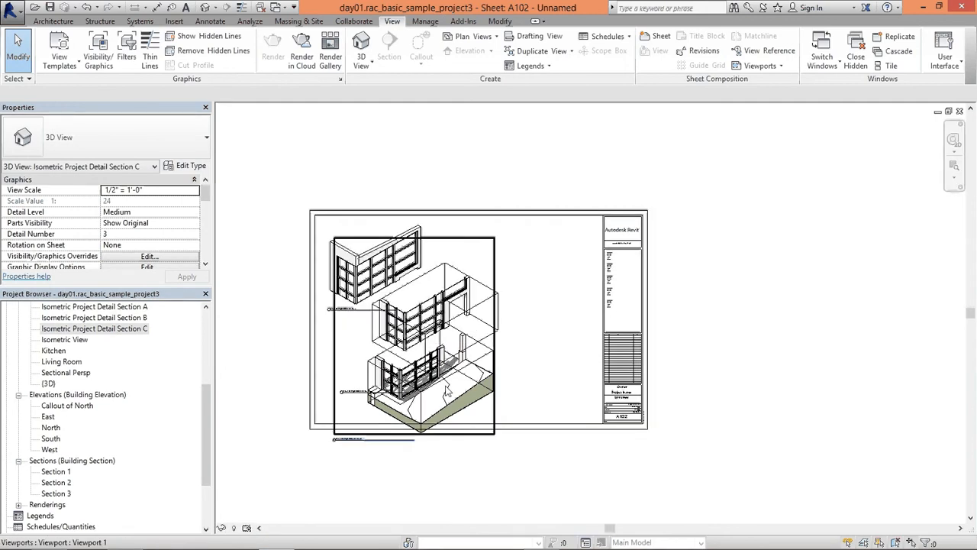
drag(488, 396, 444, 411)
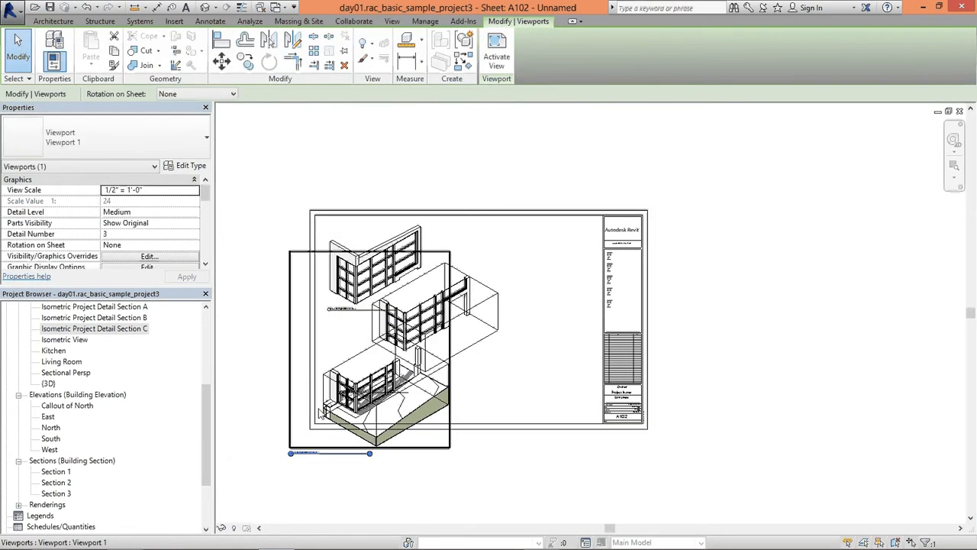
Move the Section B viewport so its curtain wall sits between Section A and Section C near the sheet's left border
click(439, 337)
click(496, 312)
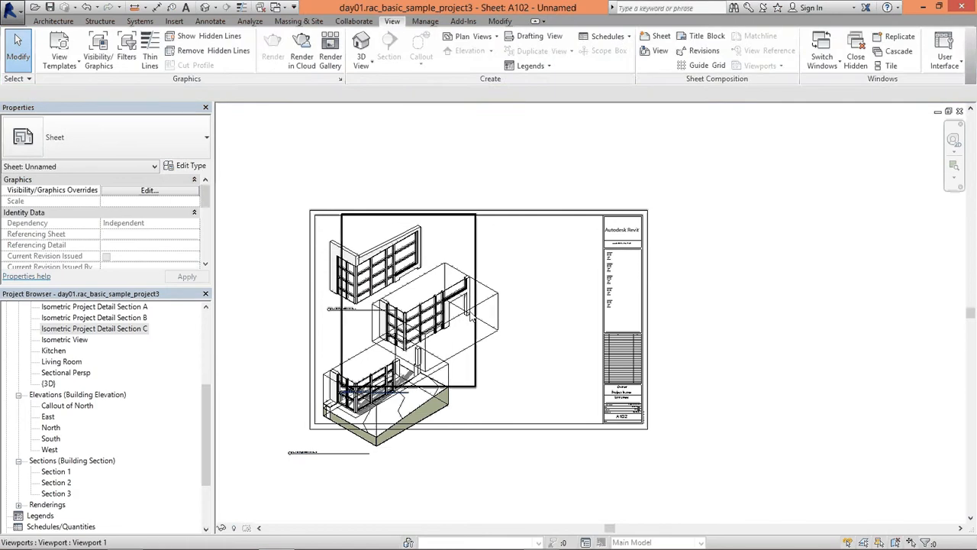
click(459, 317)
drag(461, 321, 433, 333)
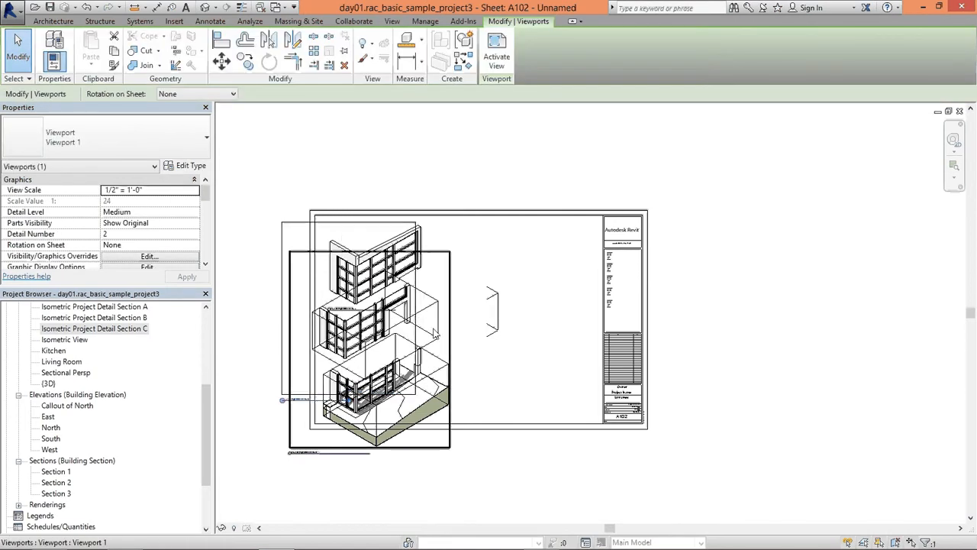
Activate the Section B view on the sheet and hide its section box element in the view
double_click(436, 317)
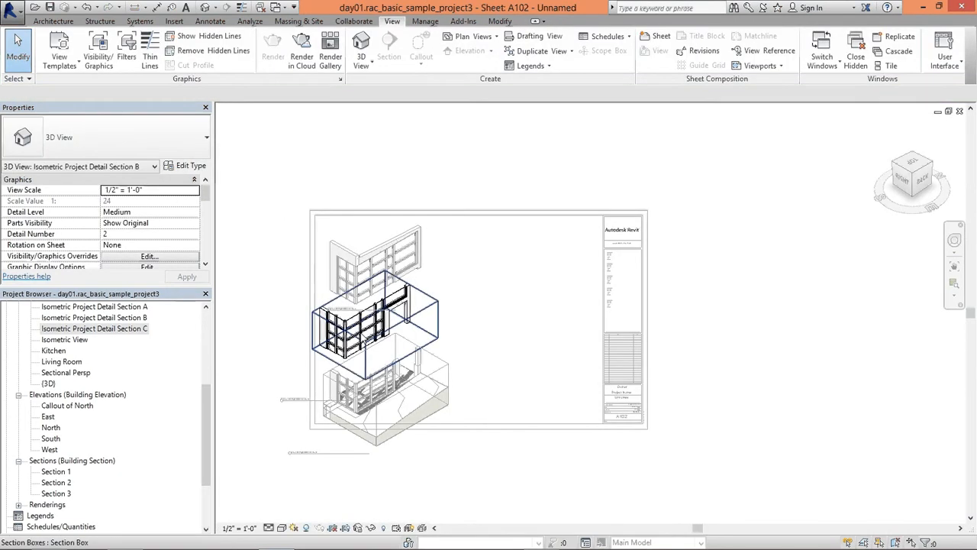
right_click(436, 310)
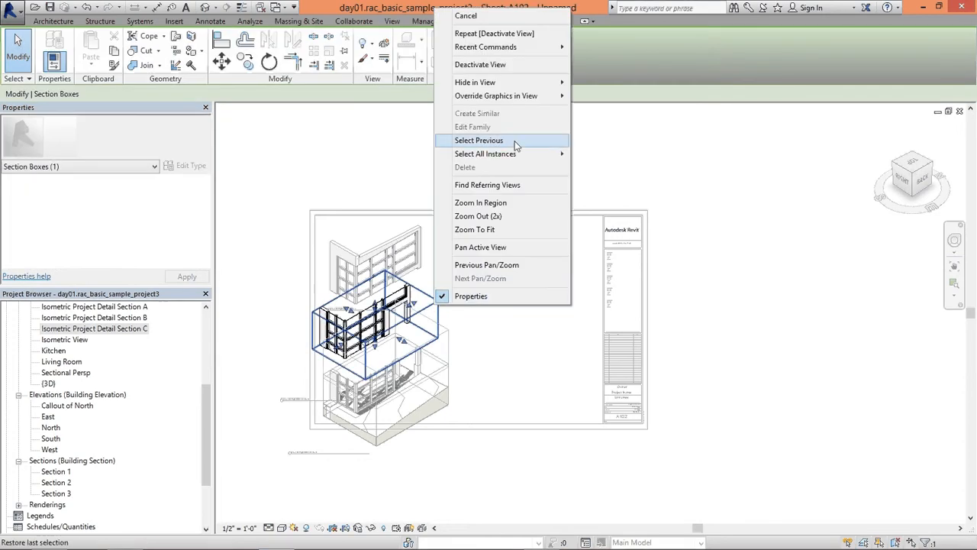
mouse_move(514, 85)
click(603, 96)
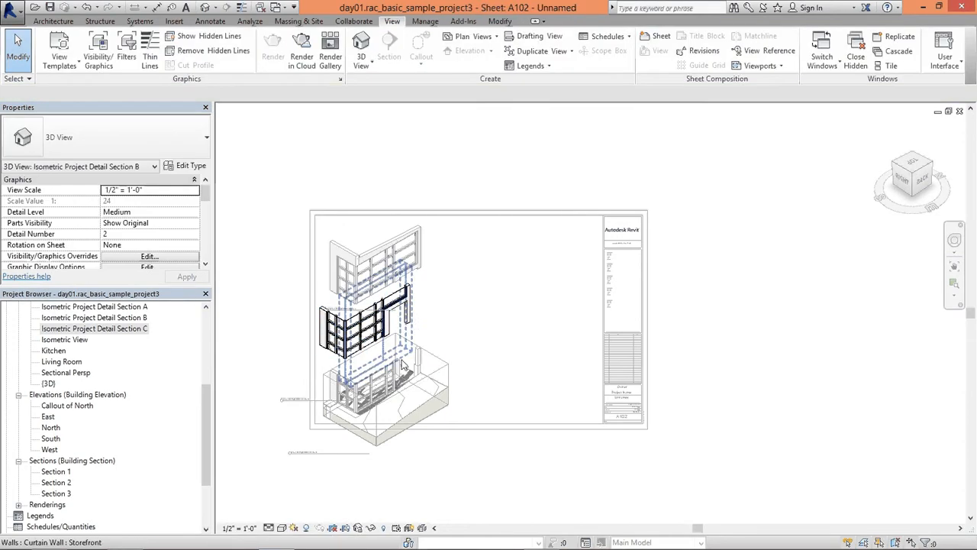
Show Section B's crop region, tighten all four sides around the curtain wall, and deactivate the view
click(346, 528)
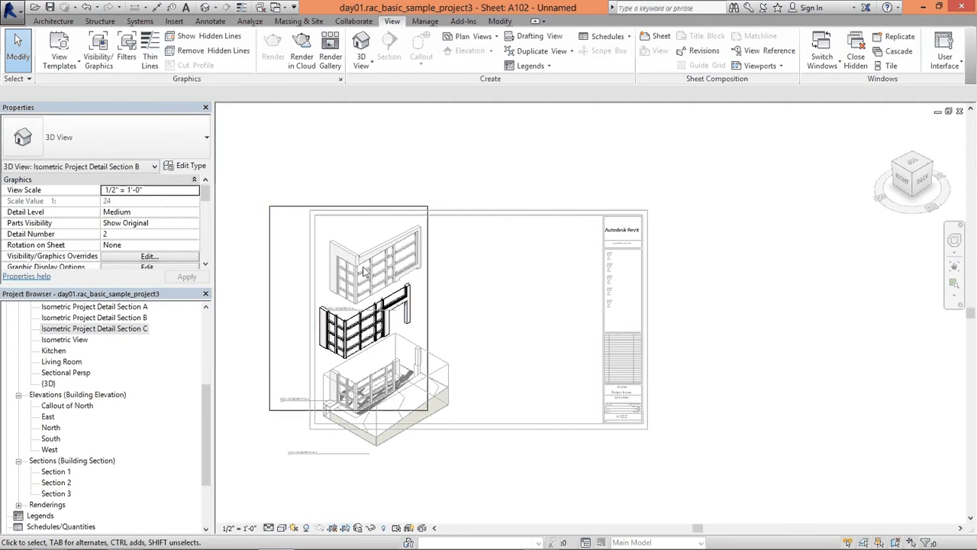
click(359, 206)
drag(349, 206, 351, 279)
drag(428, 344, 419, 344)
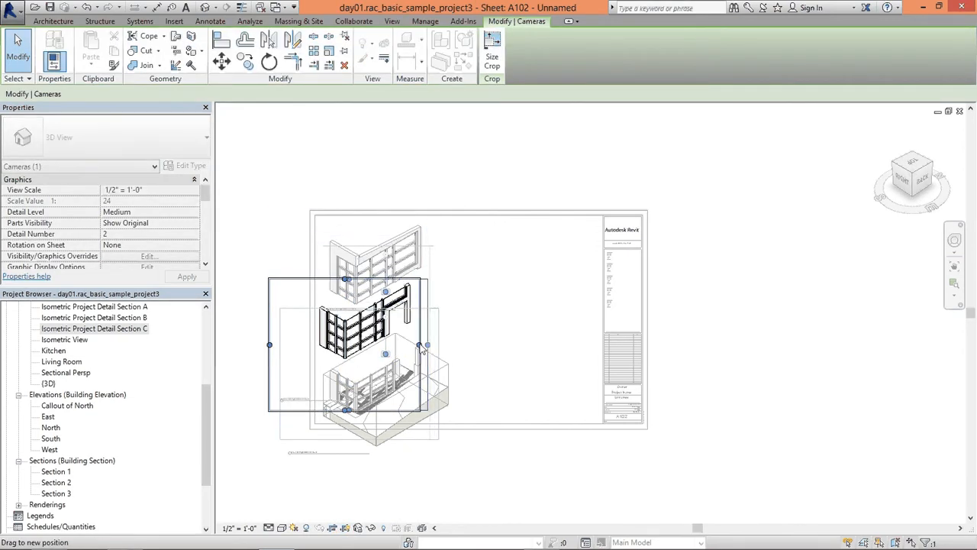
drag(344, 413, 344, 368)
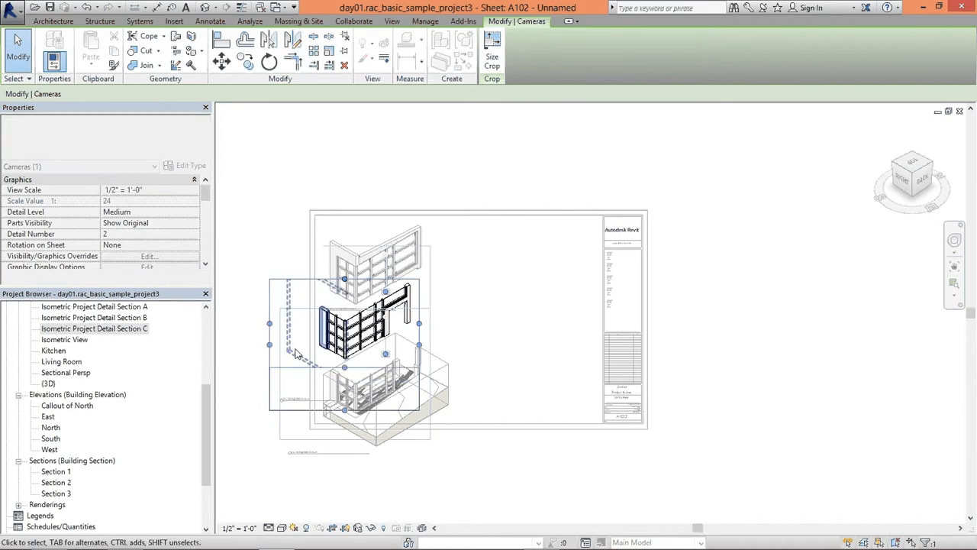
drag(270, 323, 319, 325)
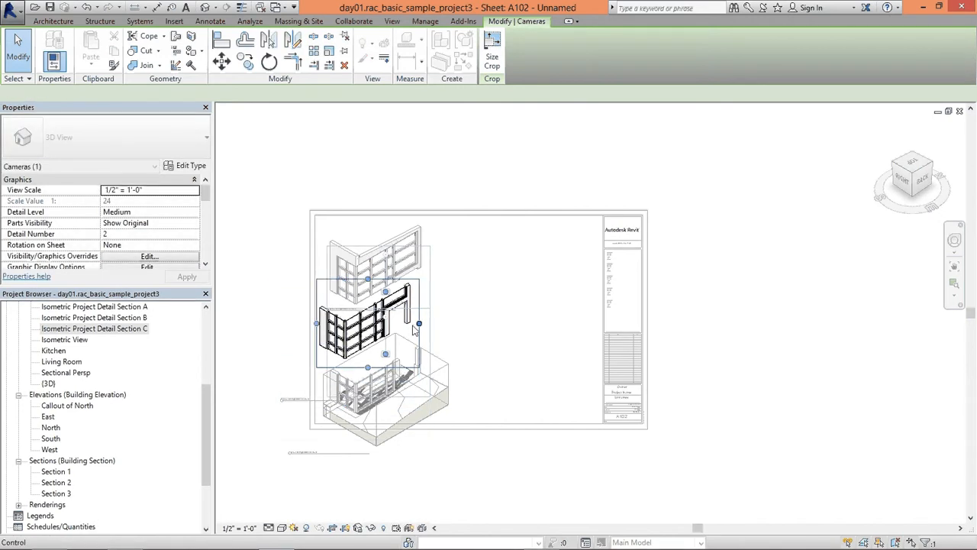
right_click(411, 217)
click(458, 272)
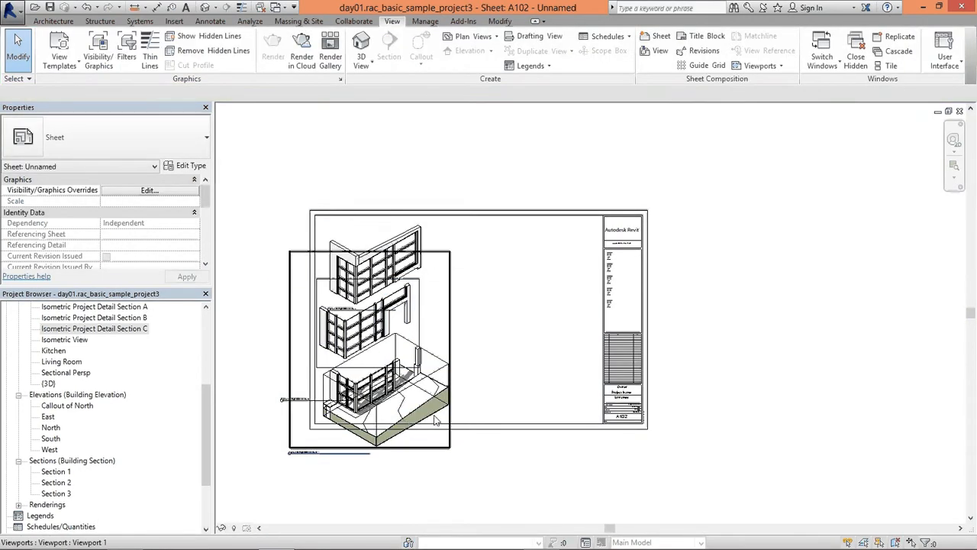
Activate the Section C view on the sheet and hide its section box element in the view
double_click(435, 420)
right_click(442, 365)
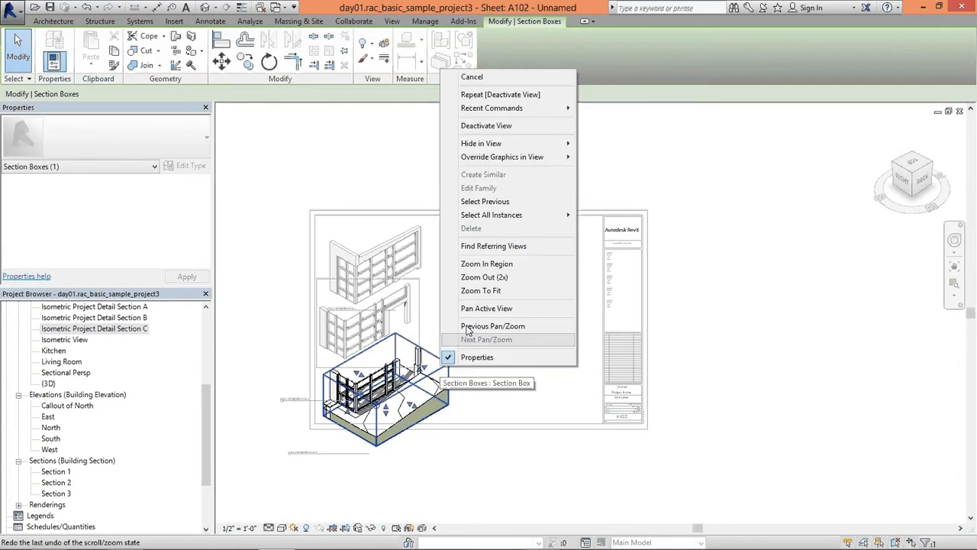
mouse_move(489, 144)
click(603, 158)
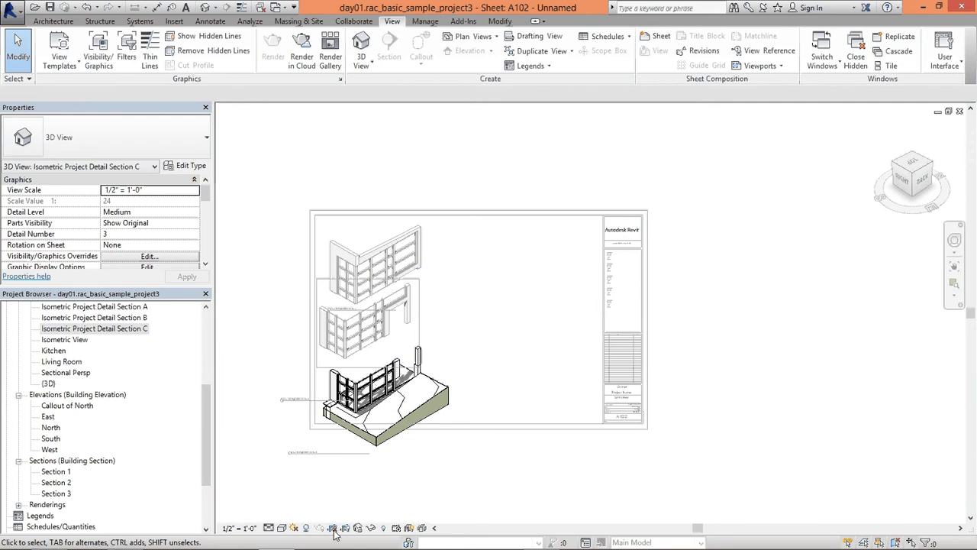
Show Section C's crop region and pull its four sides in closely around the curtain wall and terrain
click(379, 234)
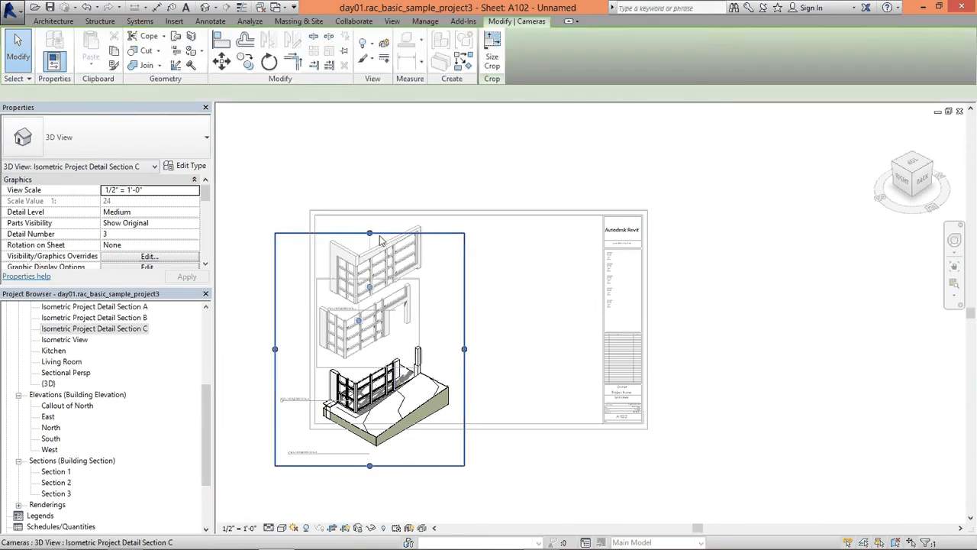
drag(369, 234, 370, 343)
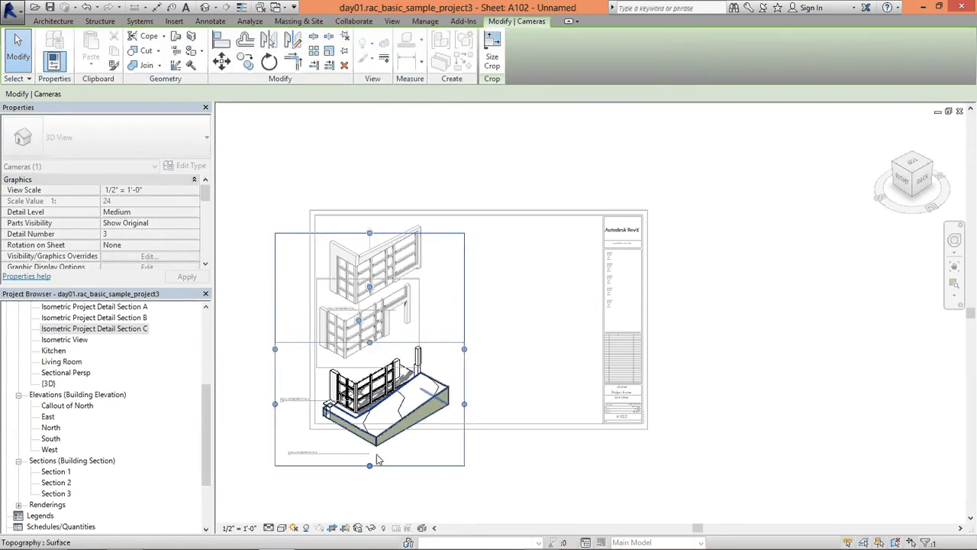
drag(370, 466, 371, 453)
drag(465, 399, 455, 397)
drag(276, 397, 317, 398)
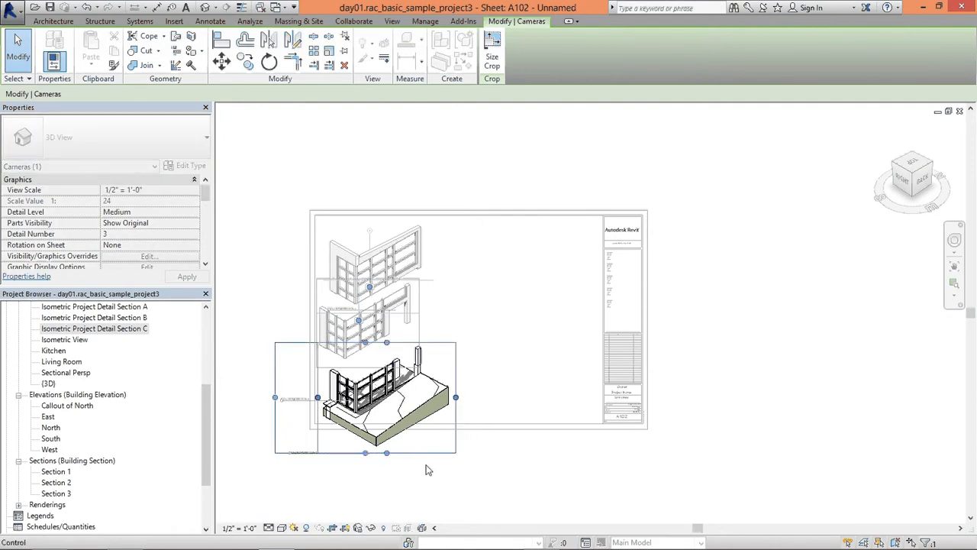
Hide the crop region of the Section C view and deactivate the view
right_click(419, 434)
mouse_move(493, 215)
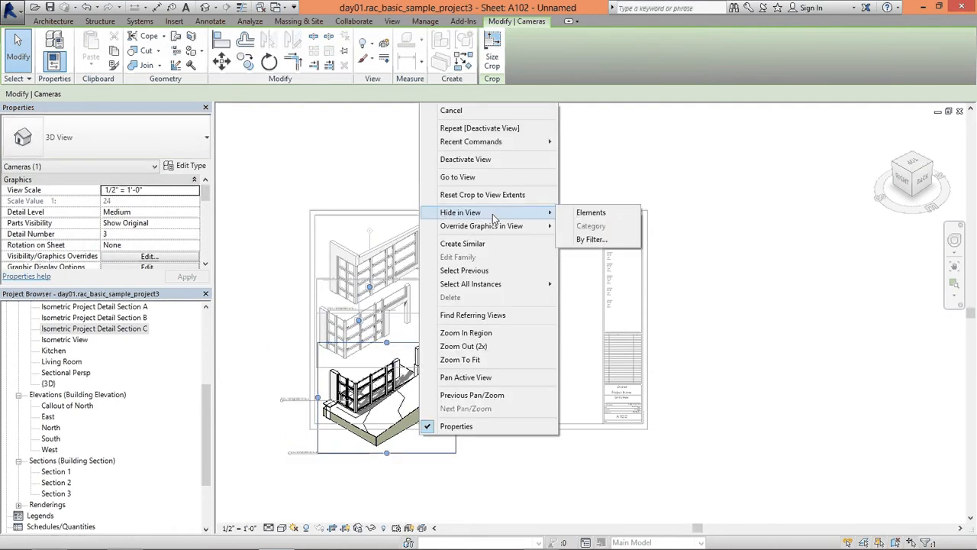
click(418, 411)
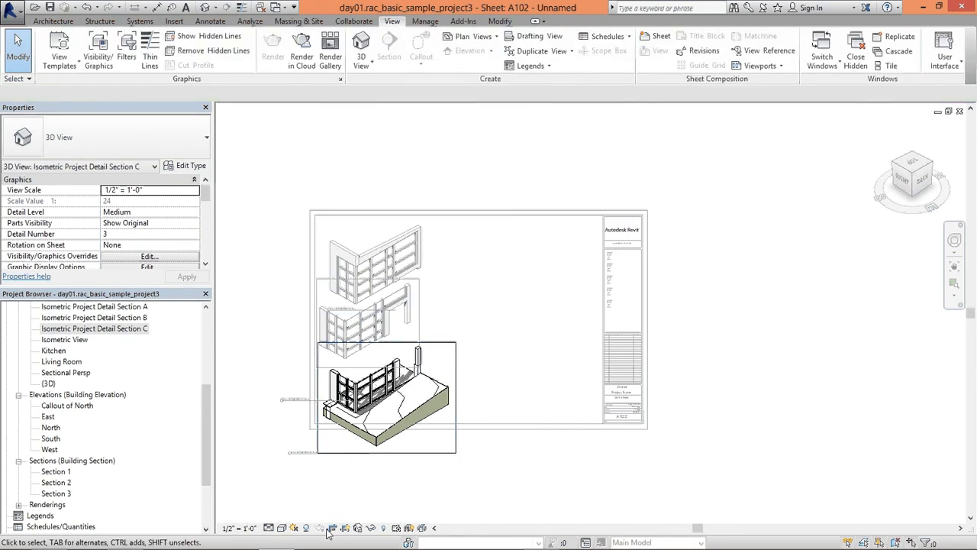
right_click(434, 150)
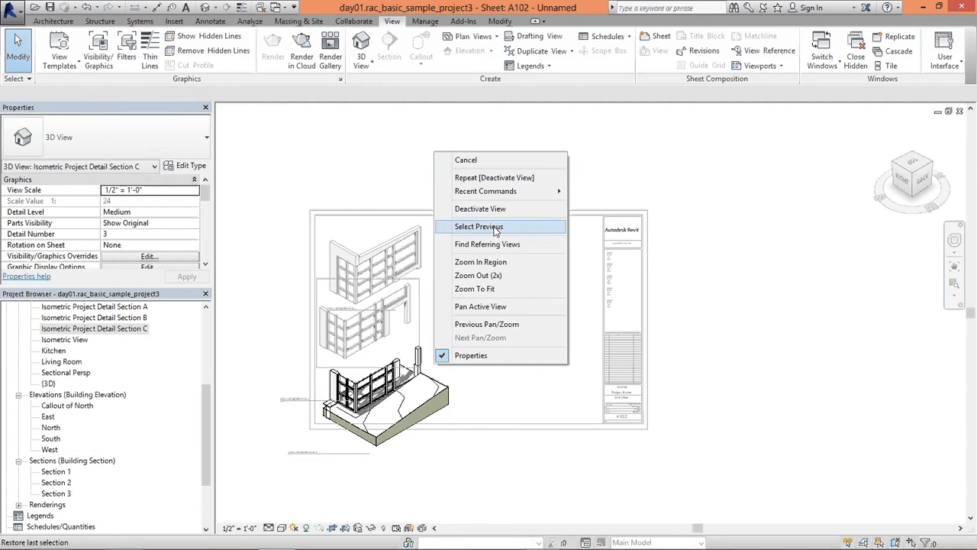
click(477, 208)
Activate the Section B view, hide its crop region, and deactivate the view
double_click(412, 328)
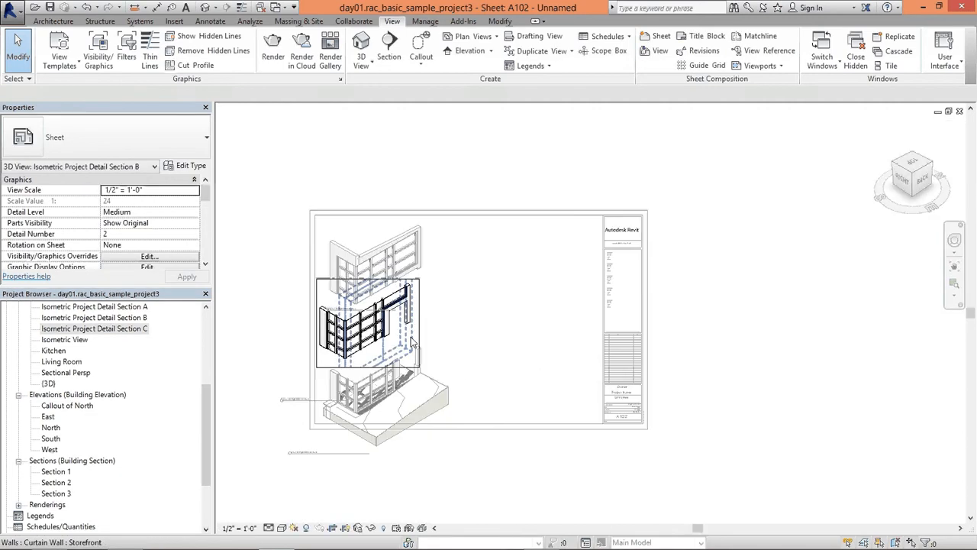
right_click(412, 325)
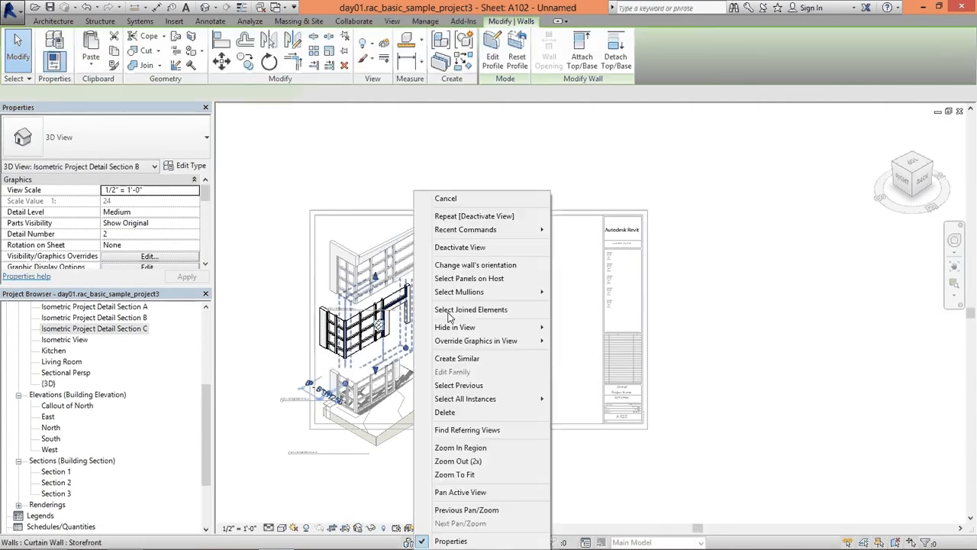
click(460, 247)
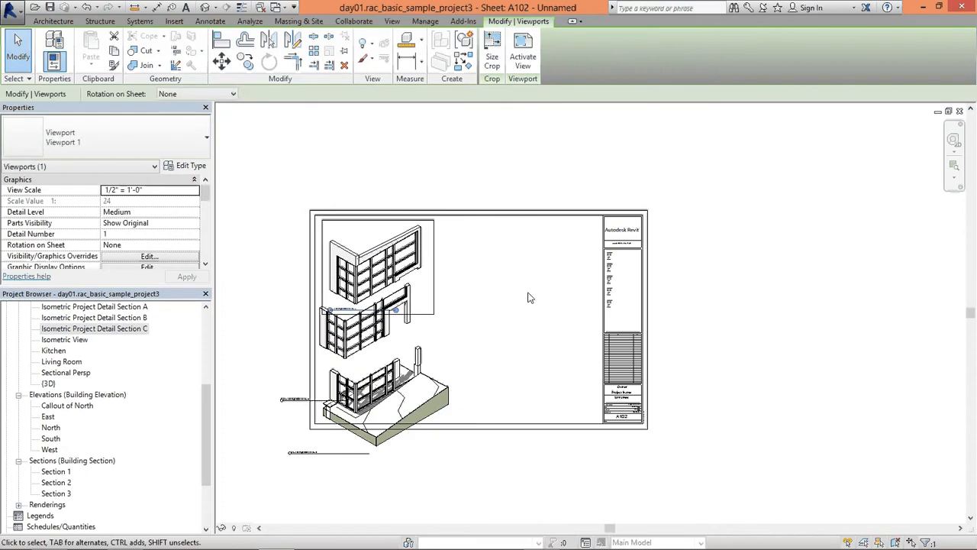
Nudge the Section A viewport slightly up and shift the Section B viewport right to align directly beneath Section A
key(Down)
click(413, 335)
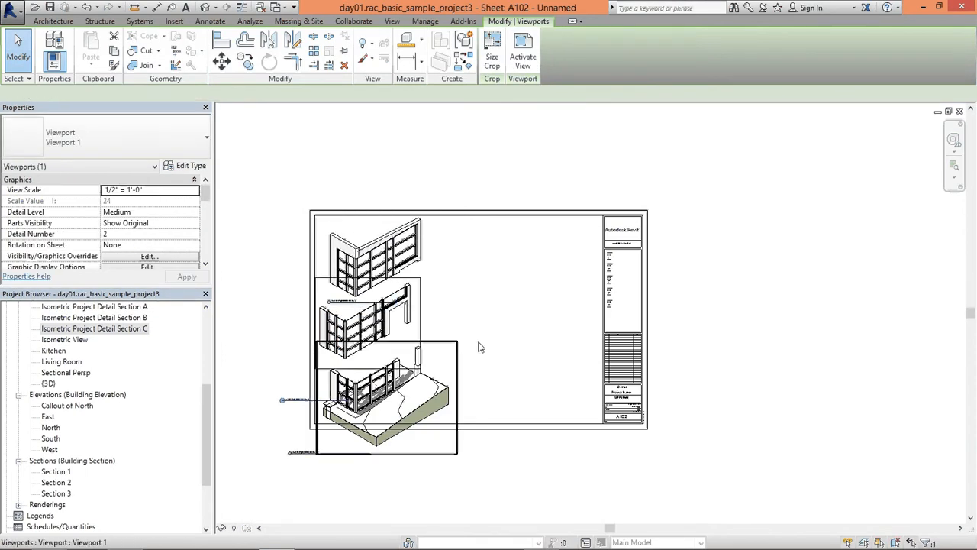
key(Right)
key(Right)
key(Right)
key(Right)
key(Right)
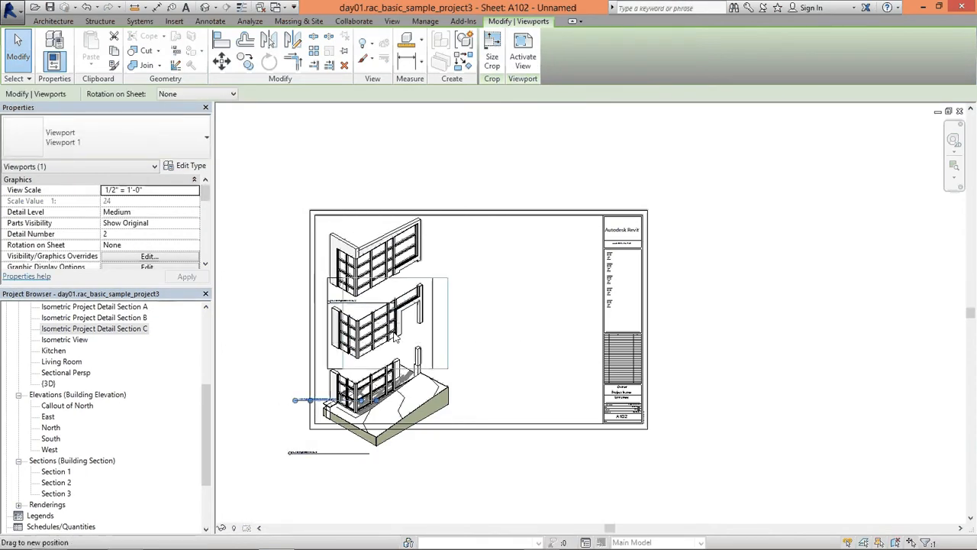
drag(378, 336, 376, 336)
Move the Section C viewport up so its drawing fits inside the sheet border, and nudge the Section A viewport up
click(391, 403)
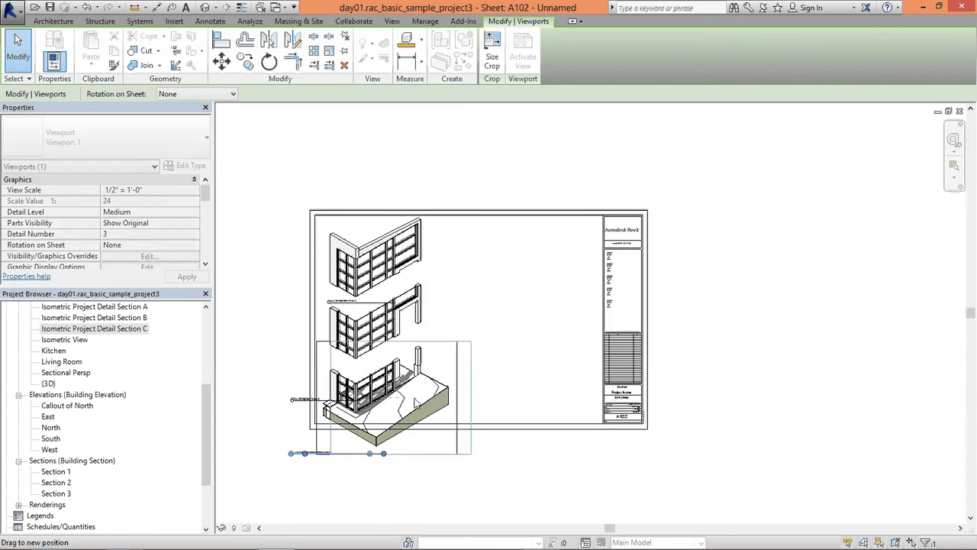
drag(397, 403, 484, 431)
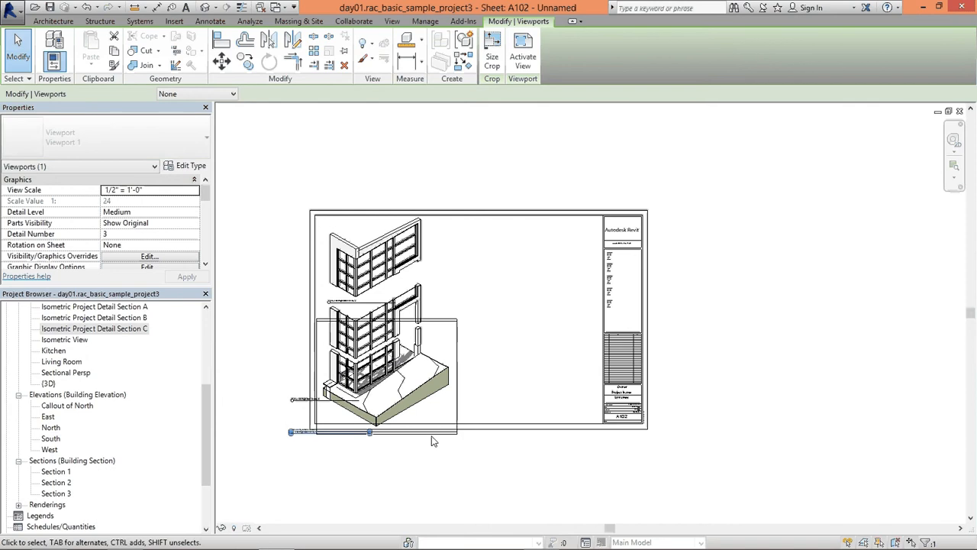
click(389, 248)
key(Up)
key(Up)
key(Up)
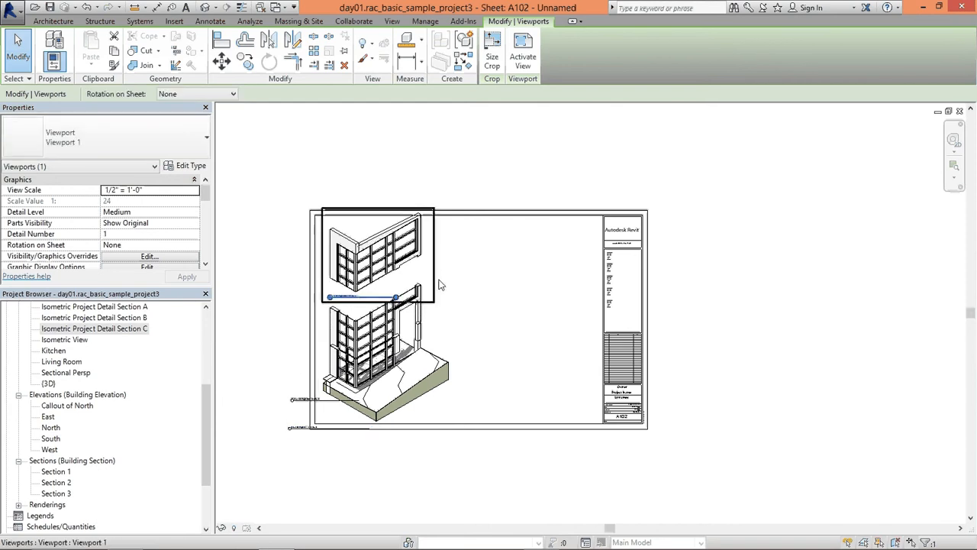
Nudge the Section B viewport up to clear Section C, then clear the selection
click(392, 312)
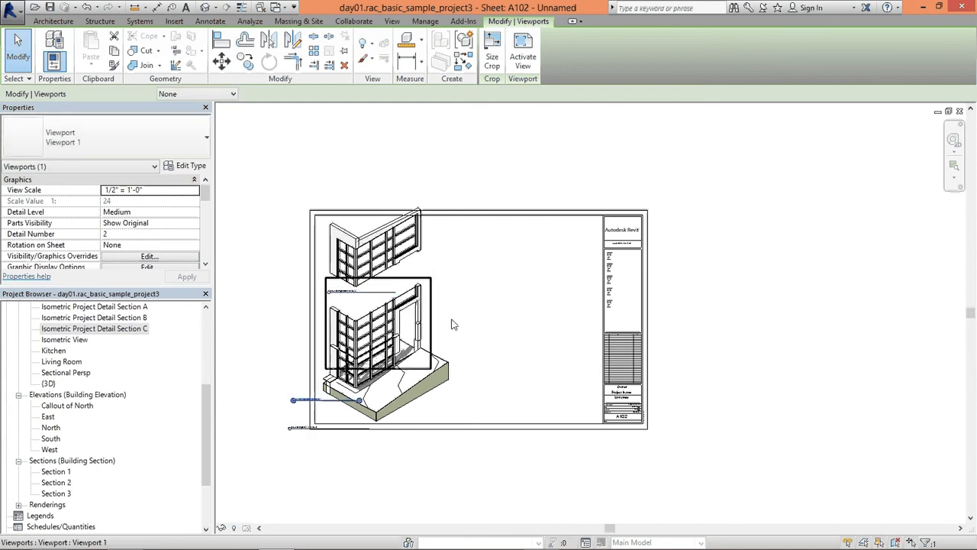
key(Up)
key(Up)
key(Up)
key(Up)
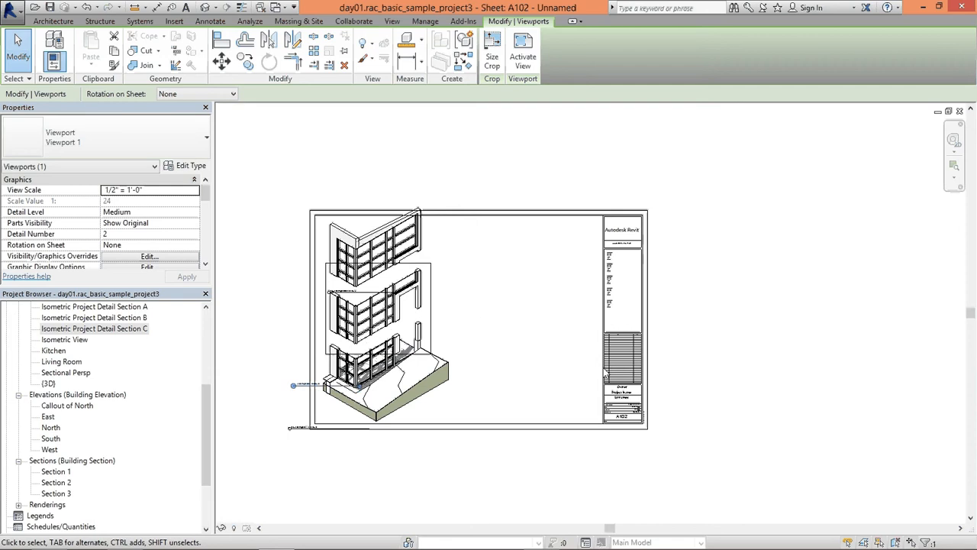
click(685, 371)
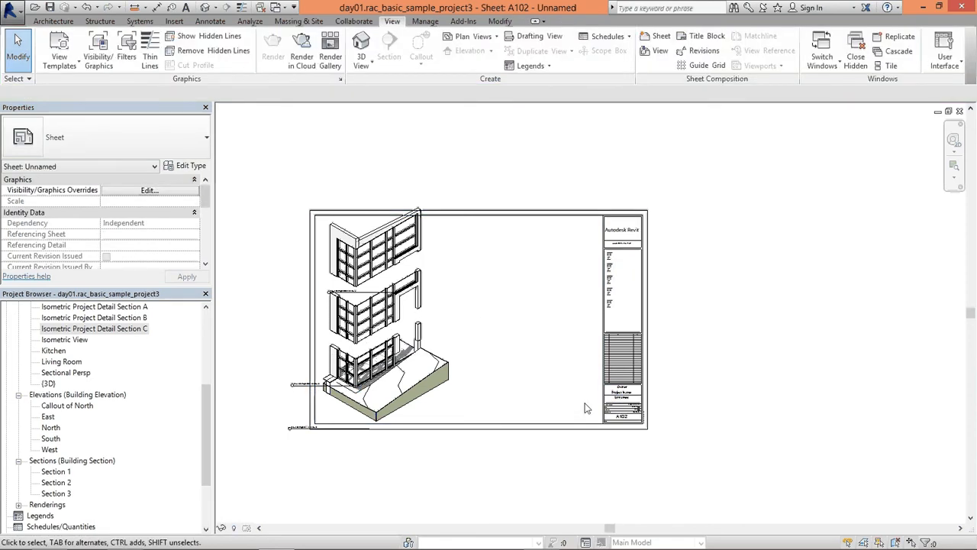
Fine-tune the vertical spacing of the three viewports, lowering Section A inside the border and repositioning Section B between its neighbours
click(406, 241)
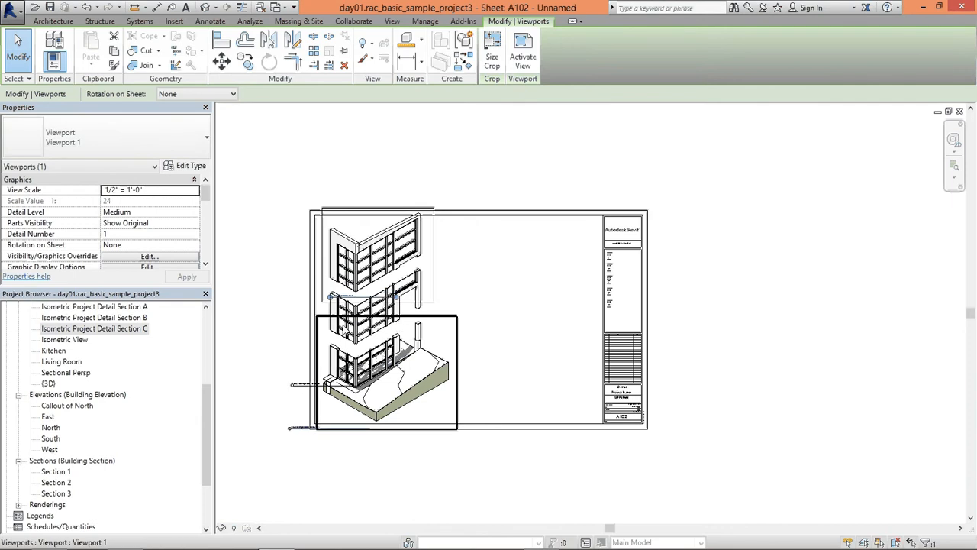
drag(324, 312, 324, 317)
click(447, 371)
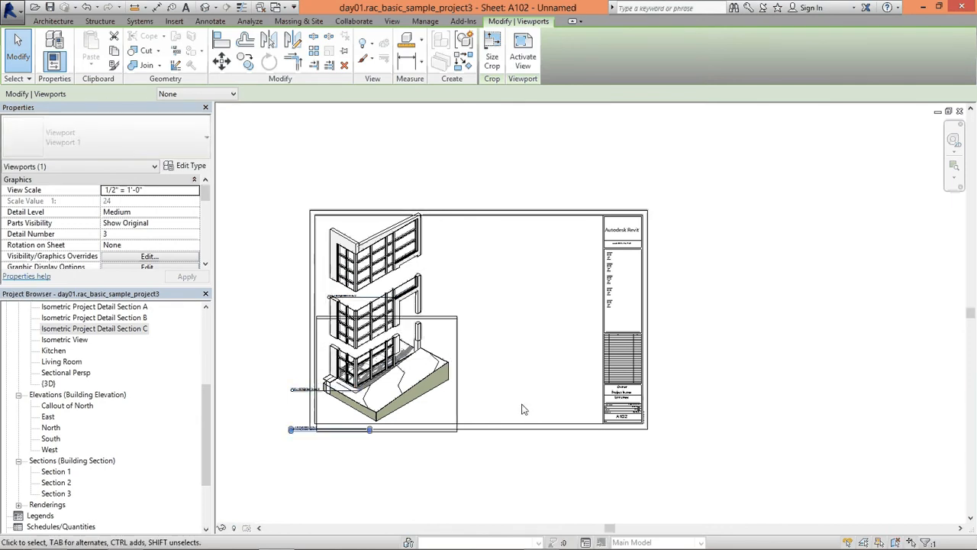
click(516, 456)
click(396, 262)
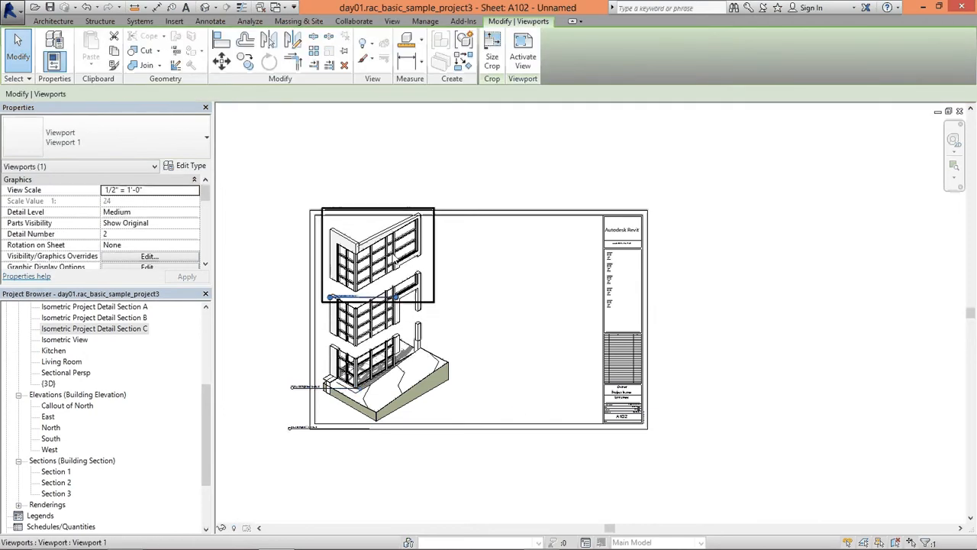
click(731, 376)
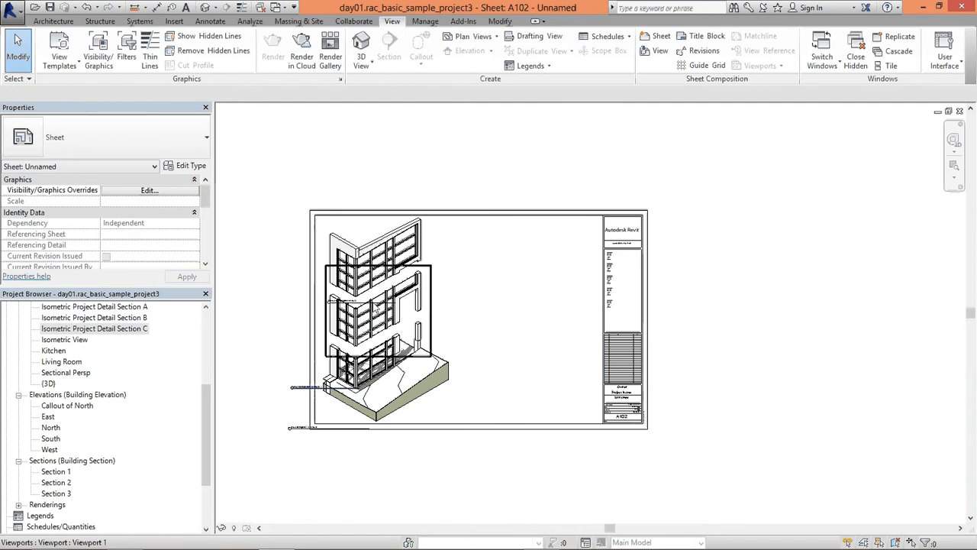
Select the Section A, B and C viewports together, nudge them up on the sheet, and clear the selection
click(379, 281)
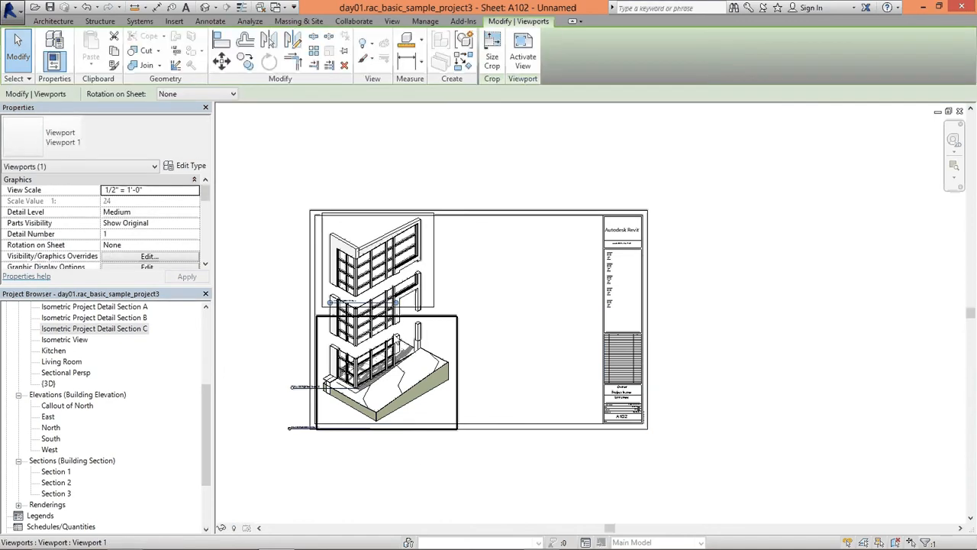
ctrl+click(397, 330)
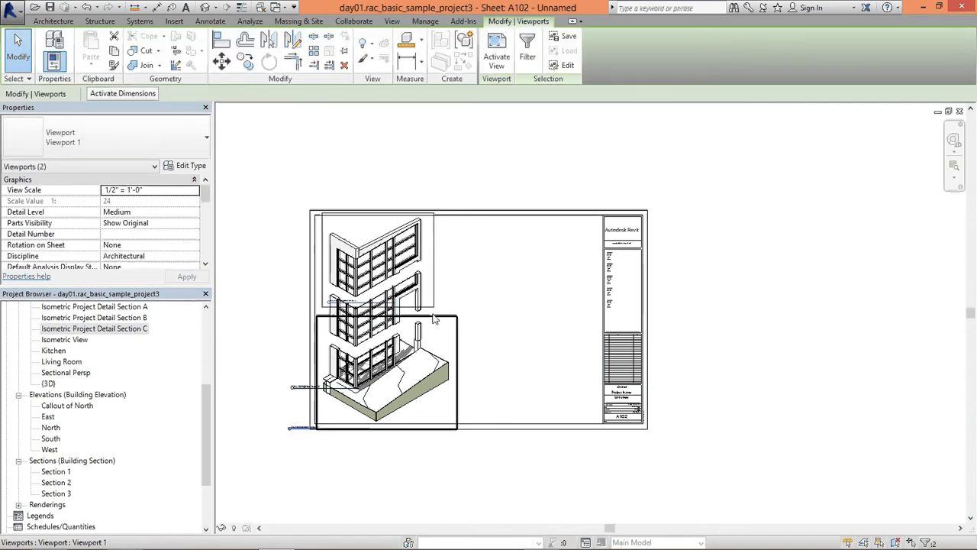
drag(497, 291, 391, 361)
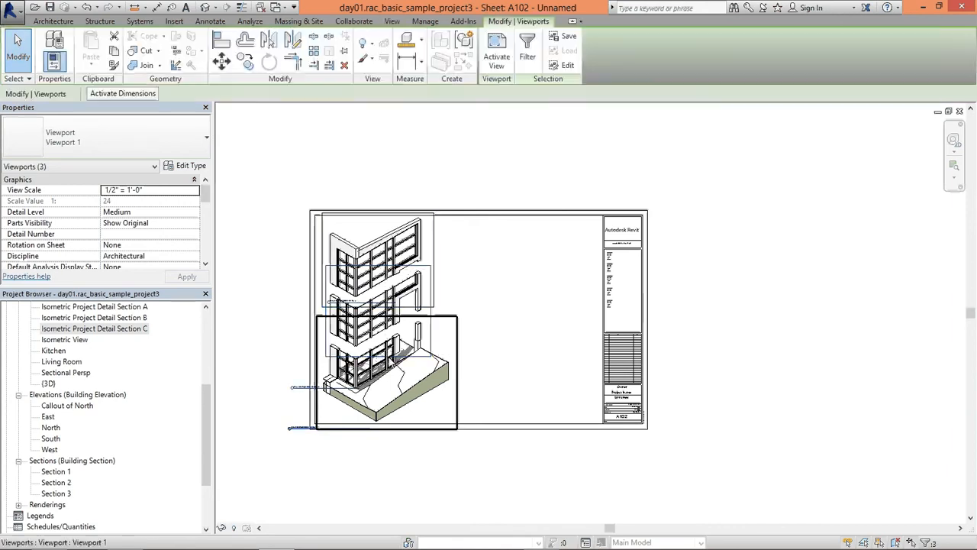
key(Up)
key(Up)
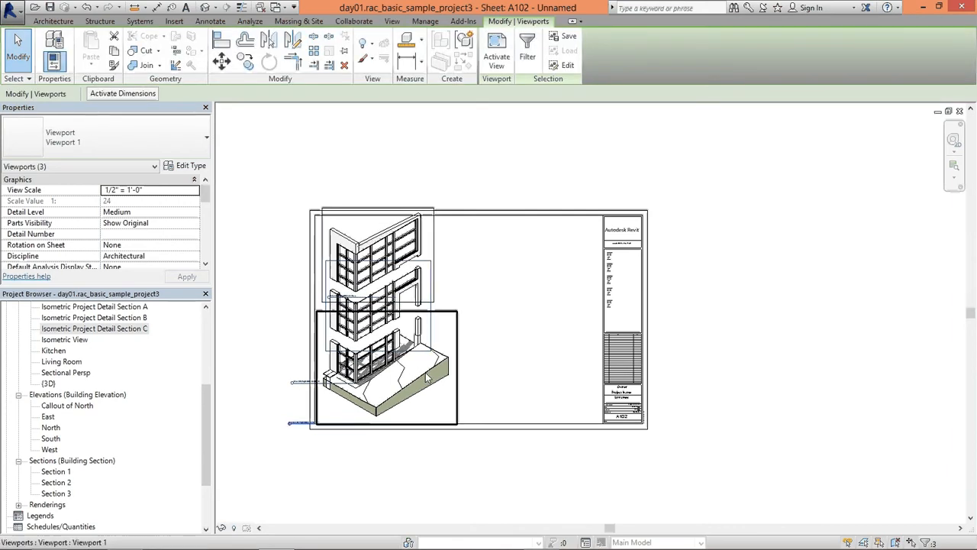
key(Up)
click(676, 195)
Nudge the Section A and Section B viewports individually down to even out their spacing above Section C
click(359, 260)
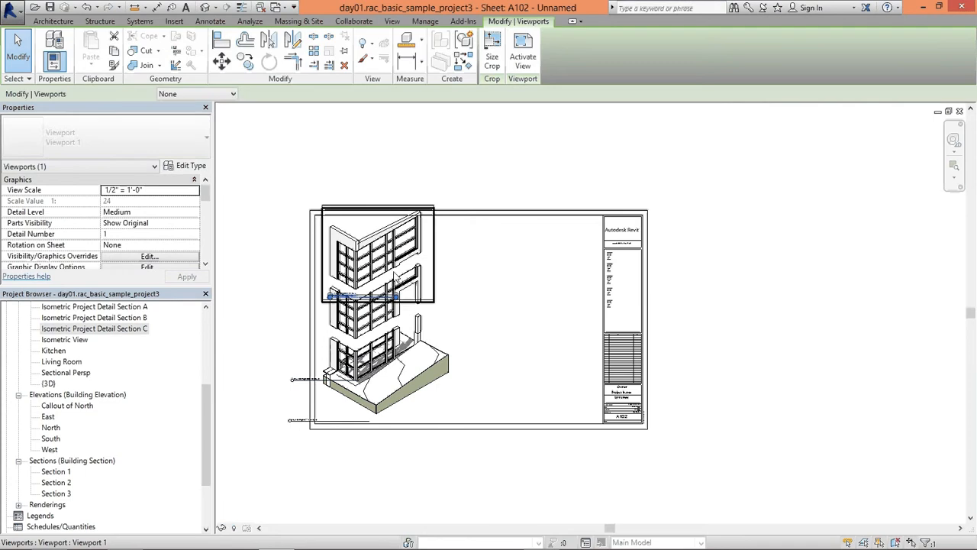
click(373, 327)
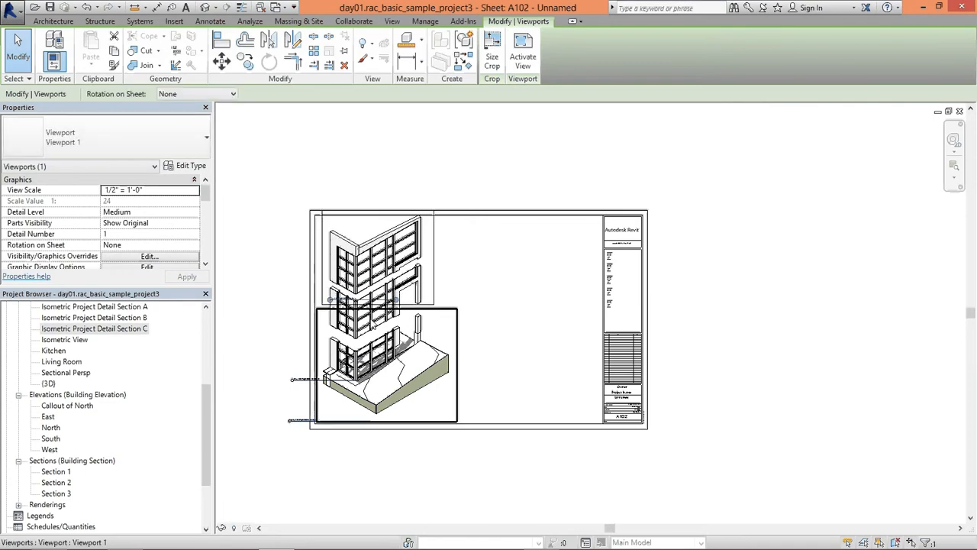
click(432, 299)
key(Down)
key(Down)
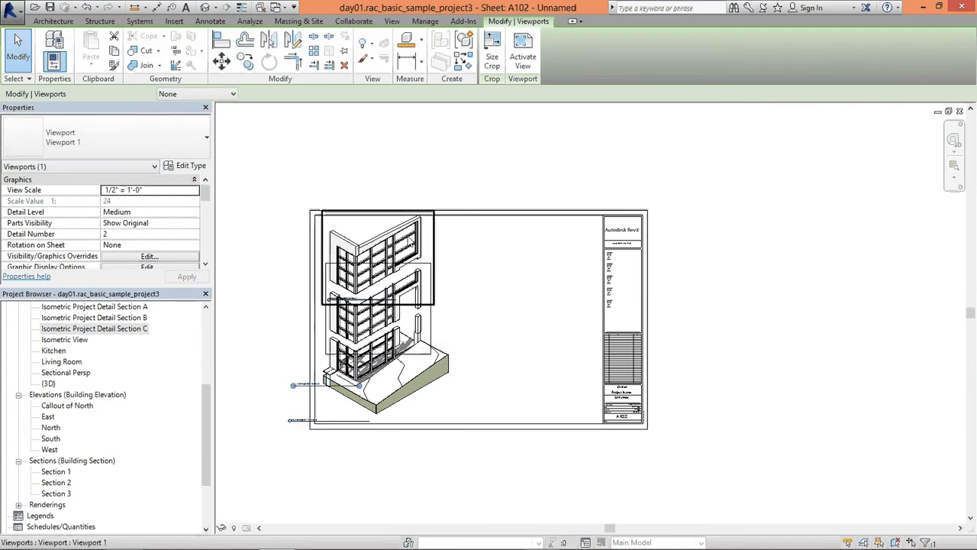
click(428, 264)
key(Down)
click(497, 262)
Nudge all three section viewports slightly up as a group and deselect them
drag(489, 366, 382, 260)
key(Up)
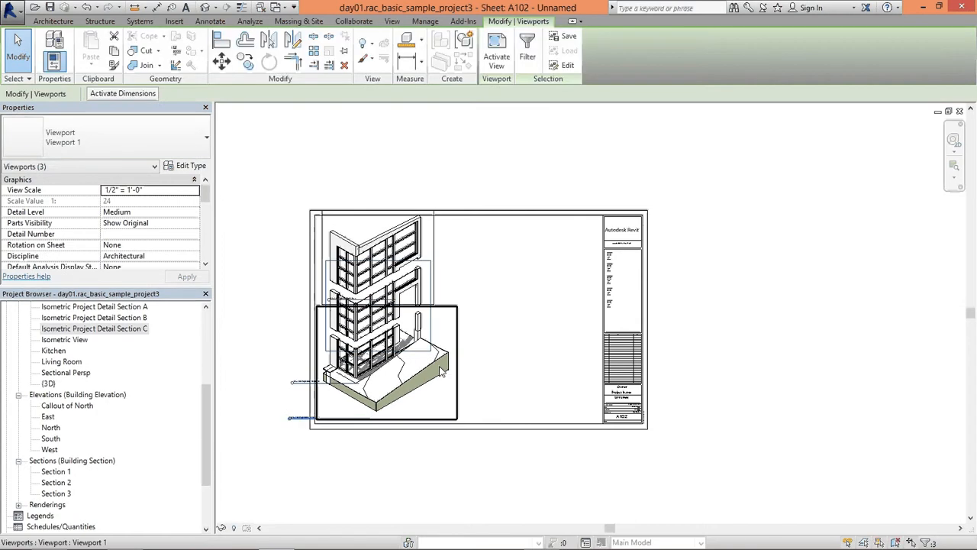
key(Escape)
Stack the Section A, B and C view titles in order beneath the lowest drawing, with their left ends aligned
click(374, 303)
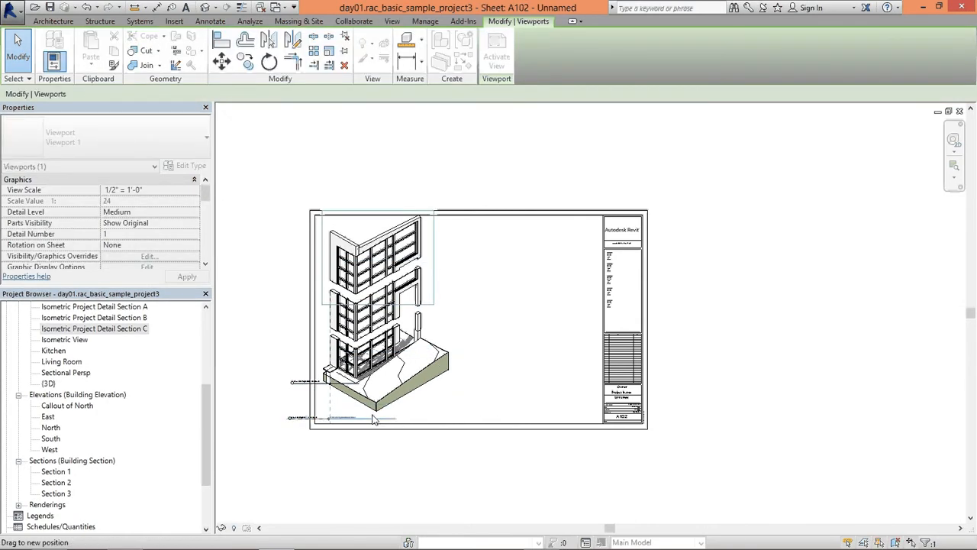
drag(371, 414, 371, 414)
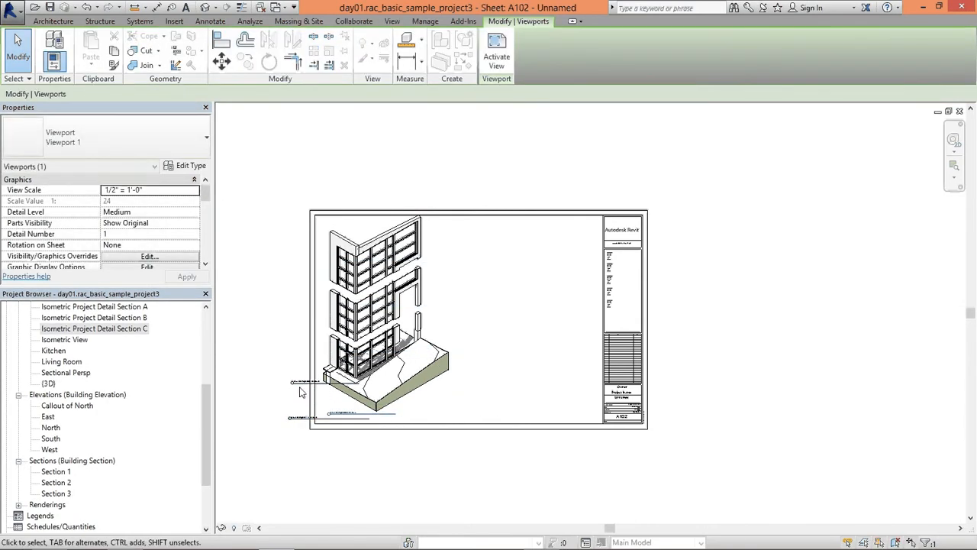
drag(306, 383, 343, 425)
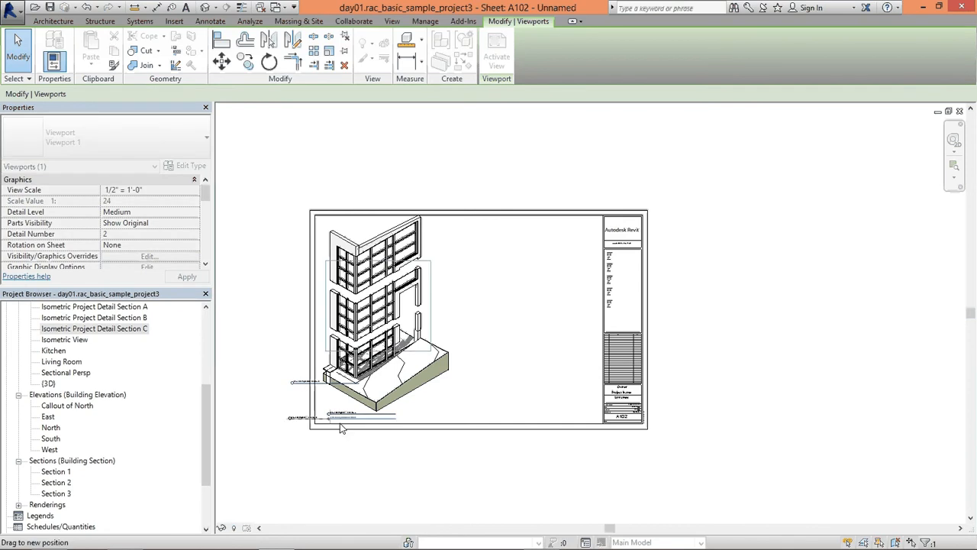
click(341, 429)
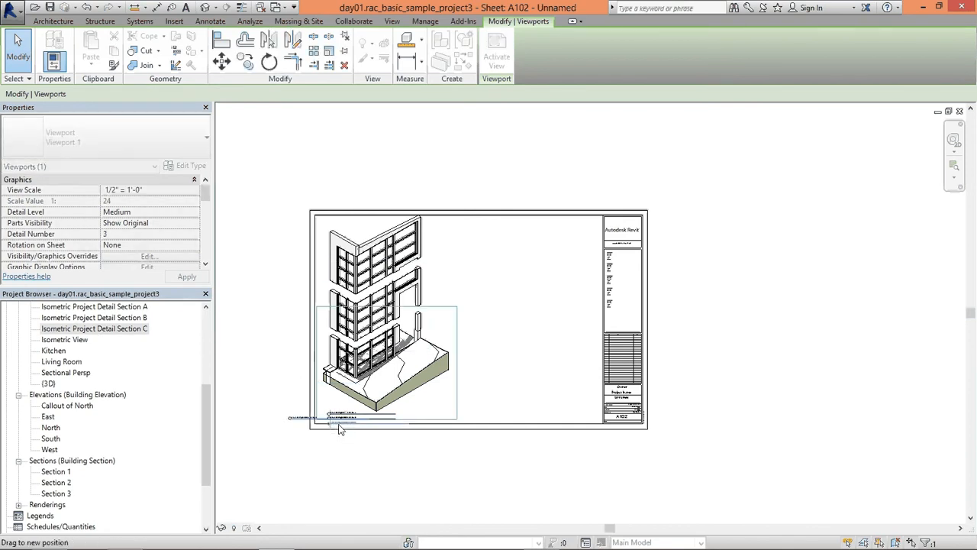
drag(339, 426, 339, 425)
scroll(329, 447, up, 5)
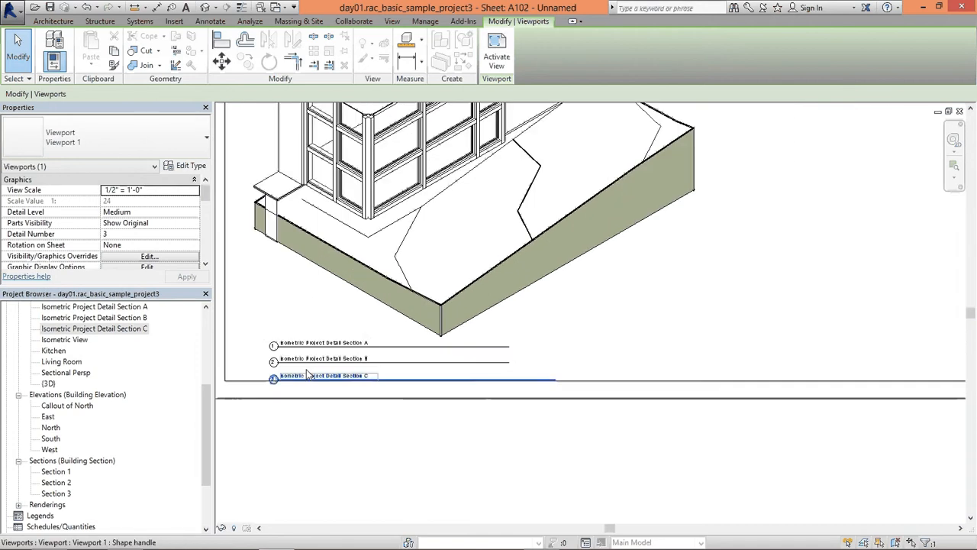
scroll(474, 331, down, 1)
scroll(465, 379, down, 4)
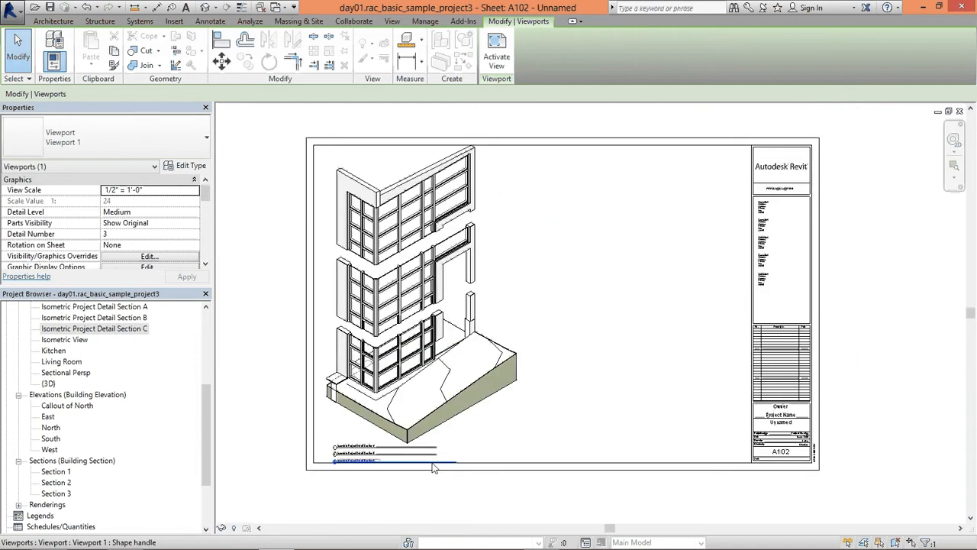
click(284, 327)
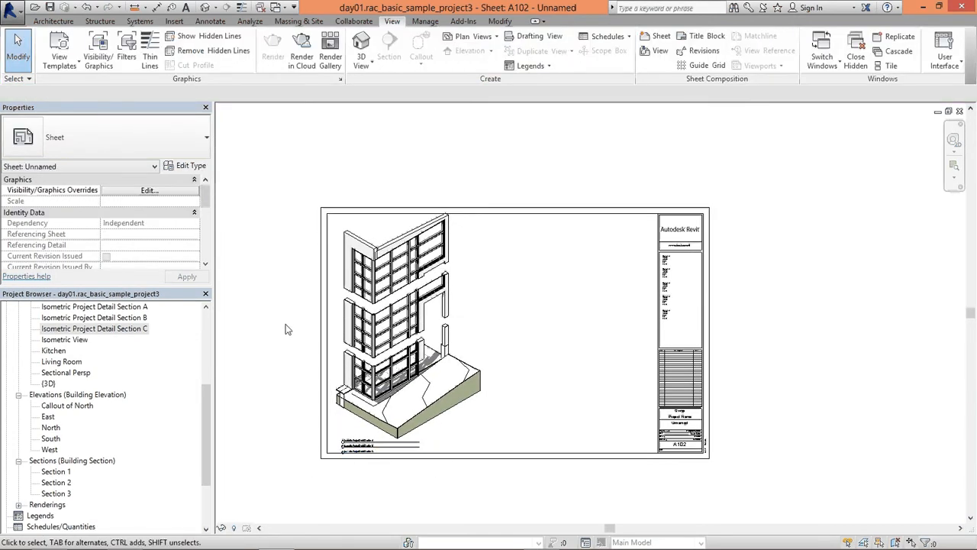
Open sheet A101 and examine its East and North elevations for callouts around the curtain wall
click(94, 329)
scroll(96, 357, up, 5)
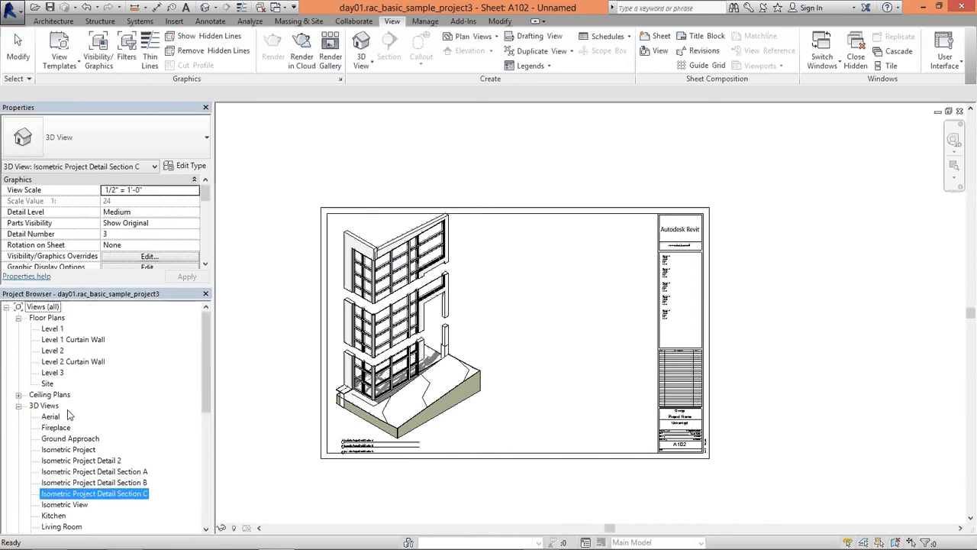
drag(207, 387, 208, 470)
double_click(58, 504)
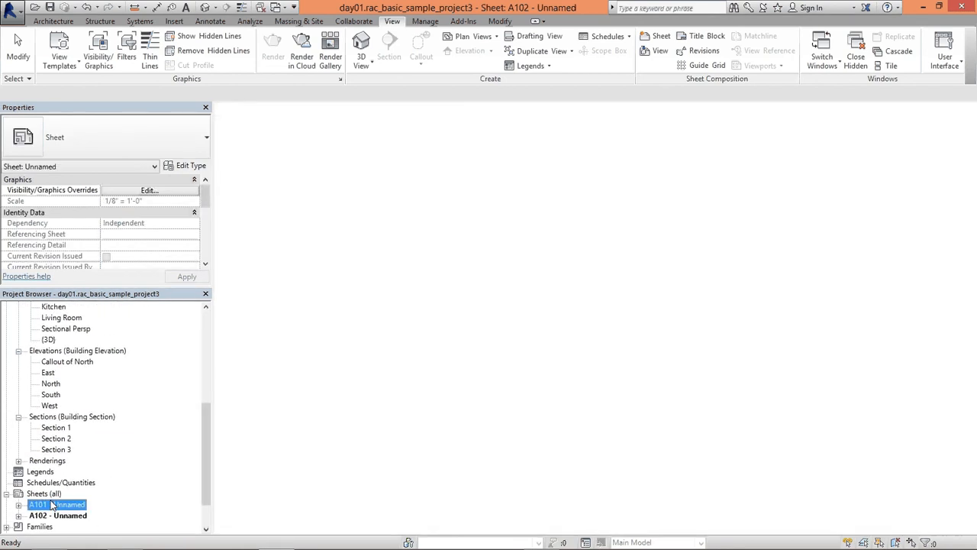
middle_drag(752, 336, 577, 404)
scroll(738, 197, up, 3)
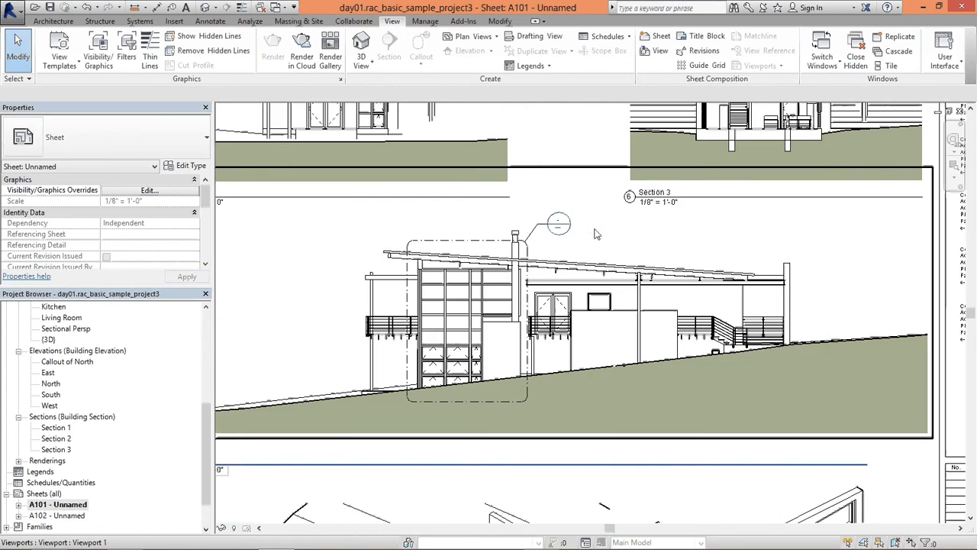
scroll(518, 290, down, 2)
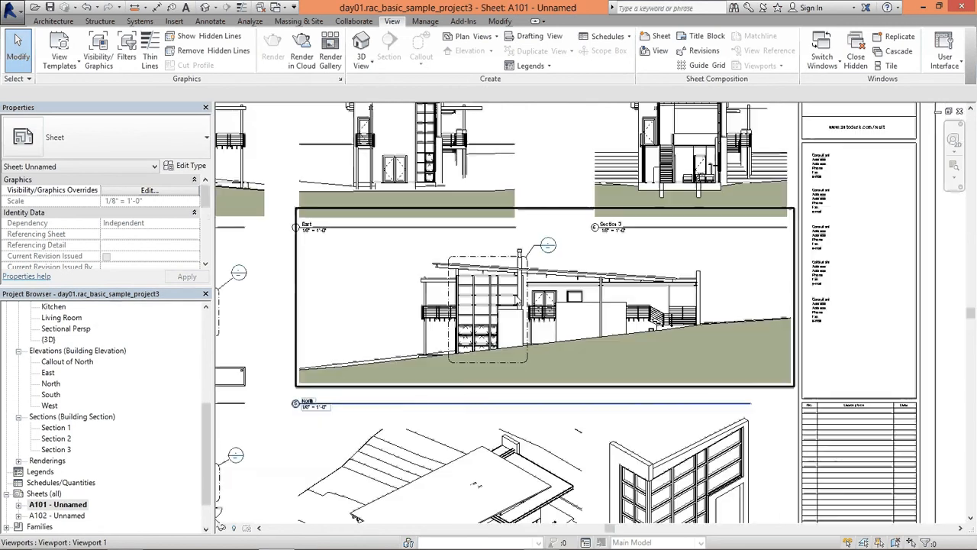
scroll(500, 310, down, 1)
middle_drag(500, 309, 502, 296)
scroll(500, 296, up, 1)
scroll(456, 185, up, 1)
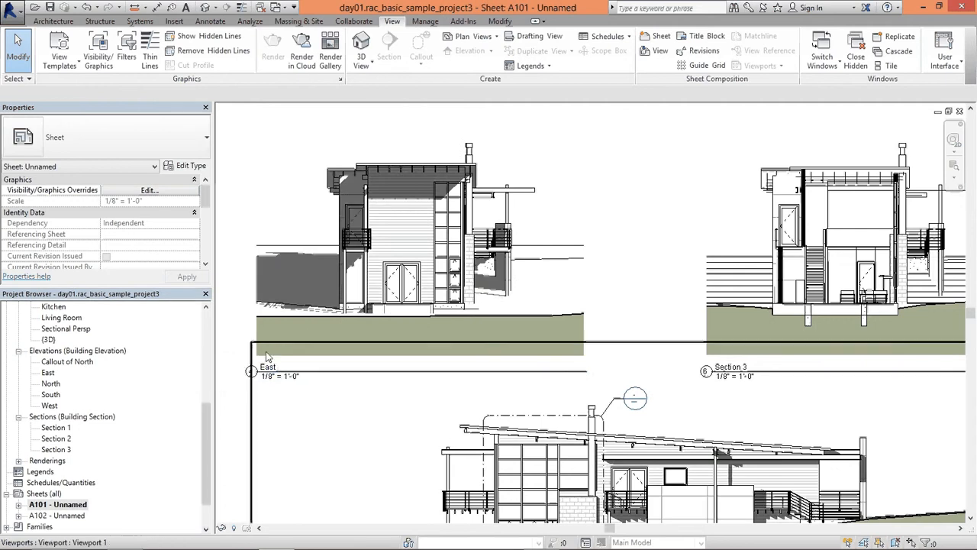
scroll(266, 356, down, 1)
middle_drag(267, 355, 345, 288)
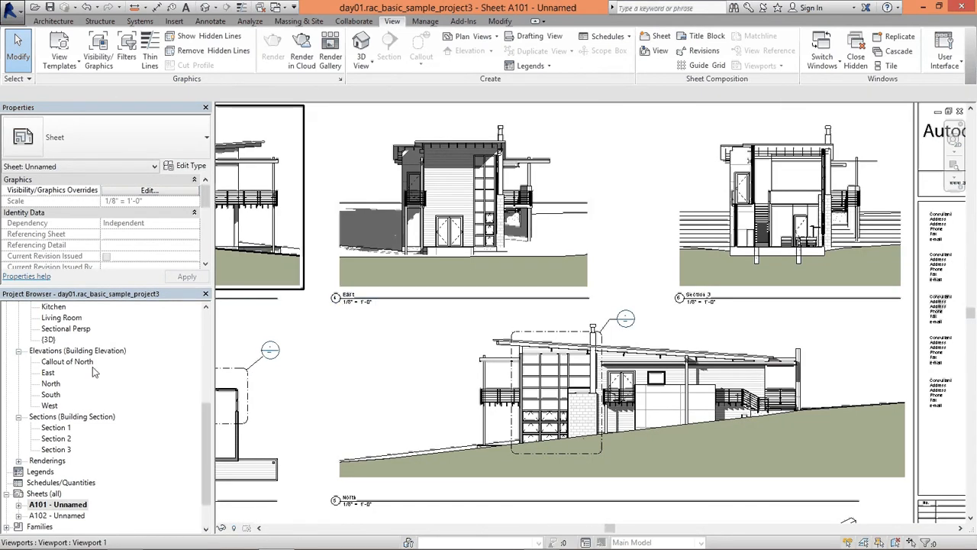
In the East elevation, draw a rectangular callout around the full-height curtain wall and move its callout head up beside the roofline
double_click(47, 373)
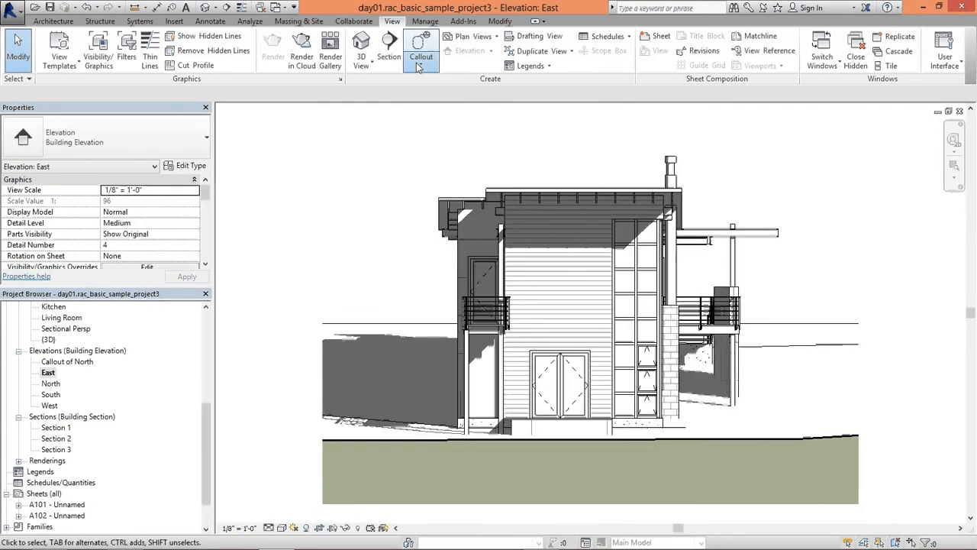
click(421, 65)
click(435, 86)
middle_drag(615, 234, 524, 191)
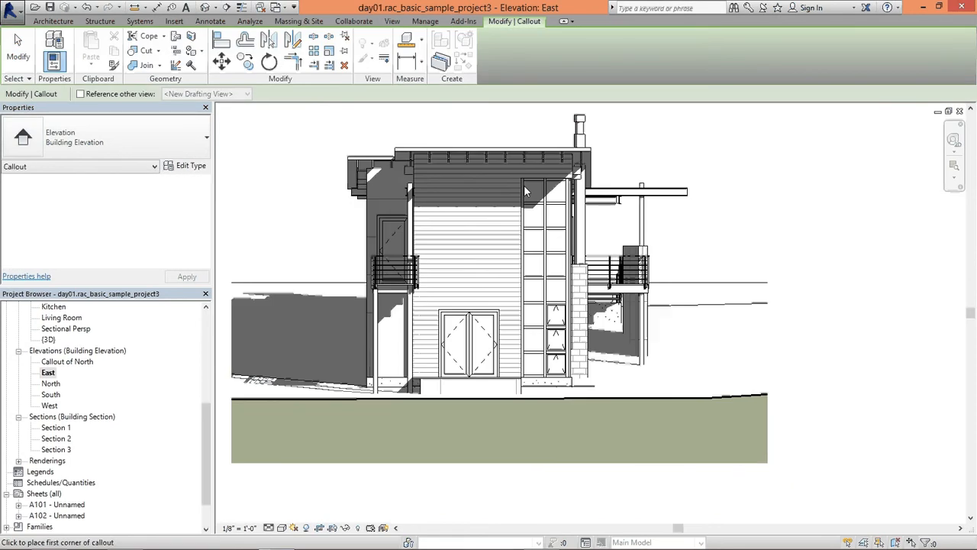
scroll(524, 191, down, 1)
click(514, 141)
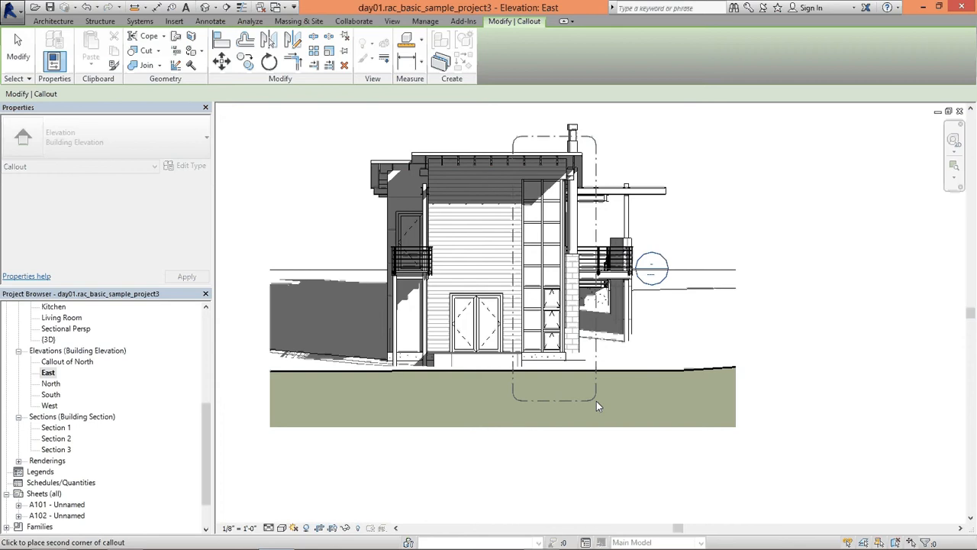
click(596, 401)
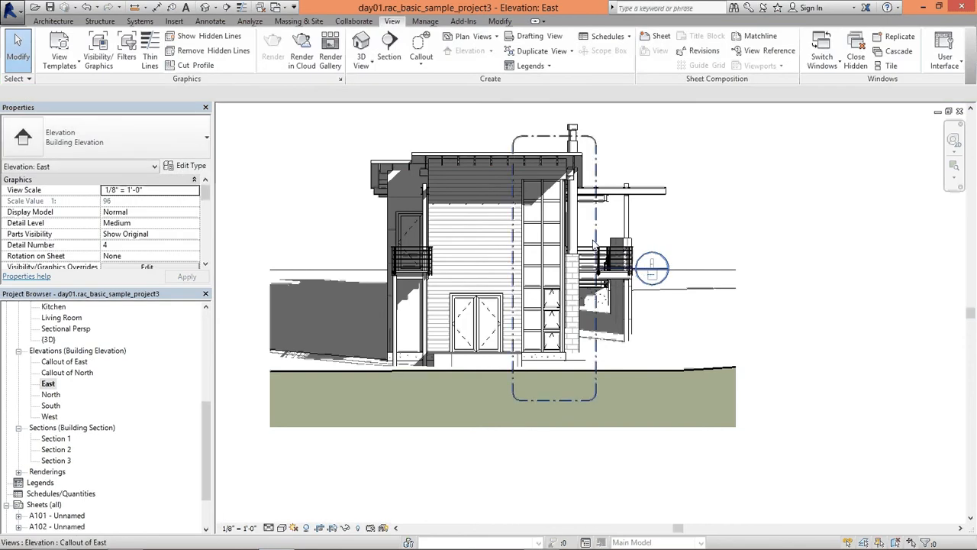
click(641, 264)
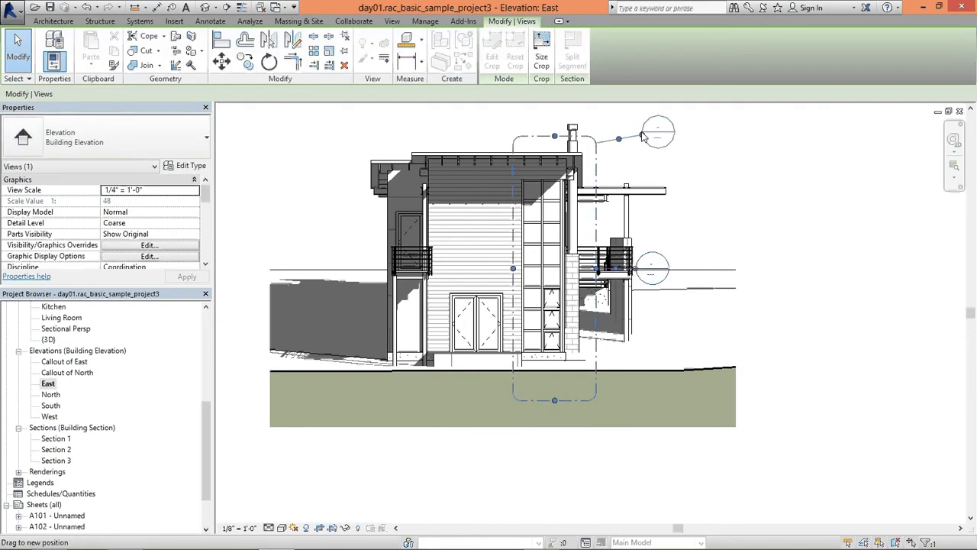
drag(643, 136, 624, 122)
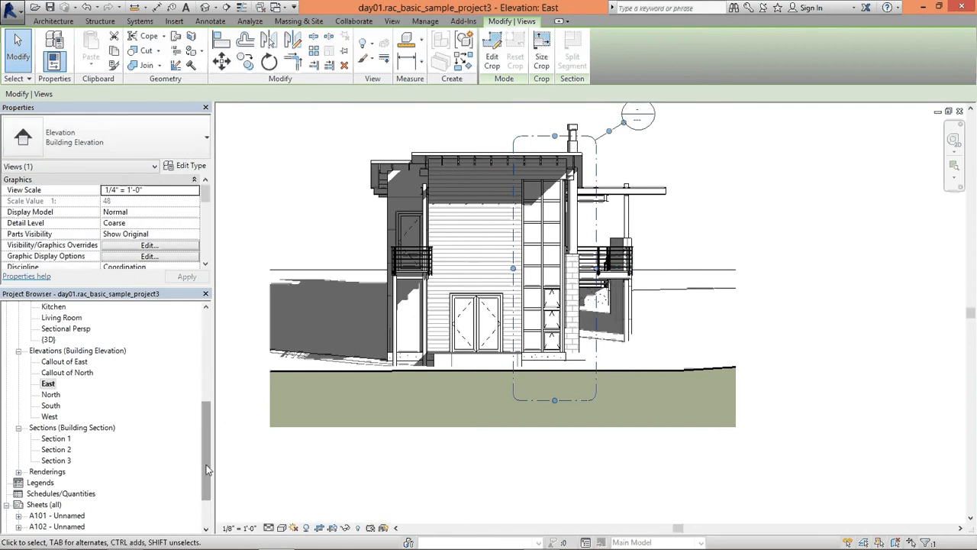
Return to sheet A101, clear the selection, and check how the East elevation's new callout appears
scroll(206, 469, down, 1)
double_click(58, 493)
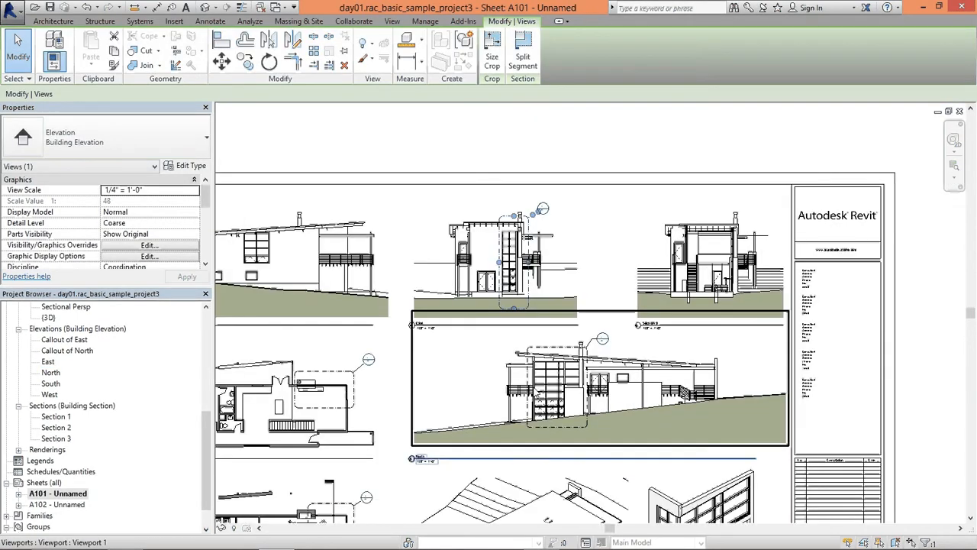
key(Escape)
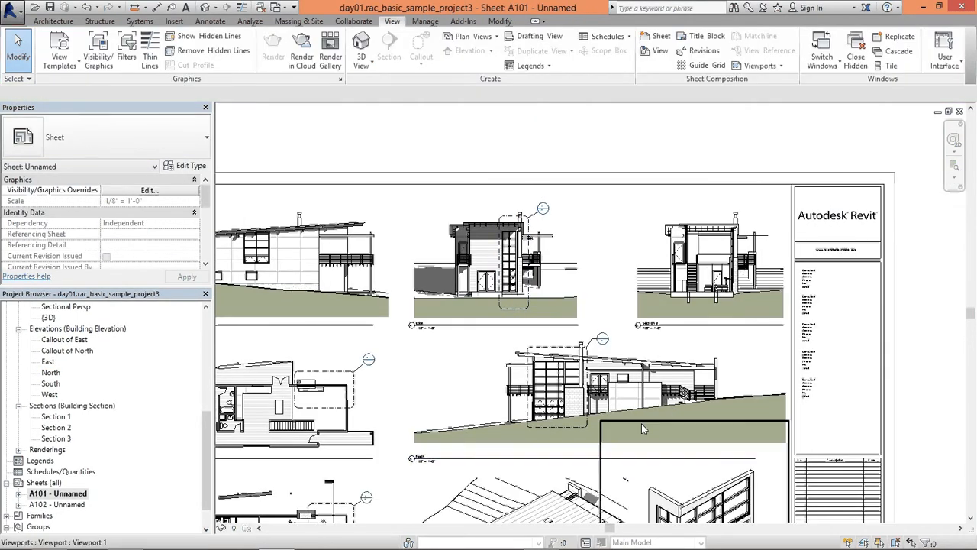
middle_drag(641, 430, 604, 372)
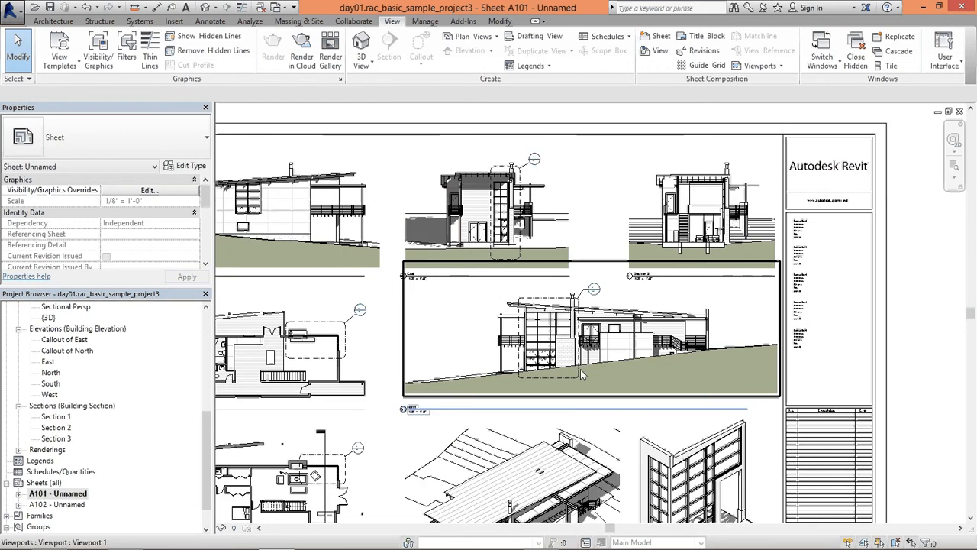
scroll(573, 269, down, 2)
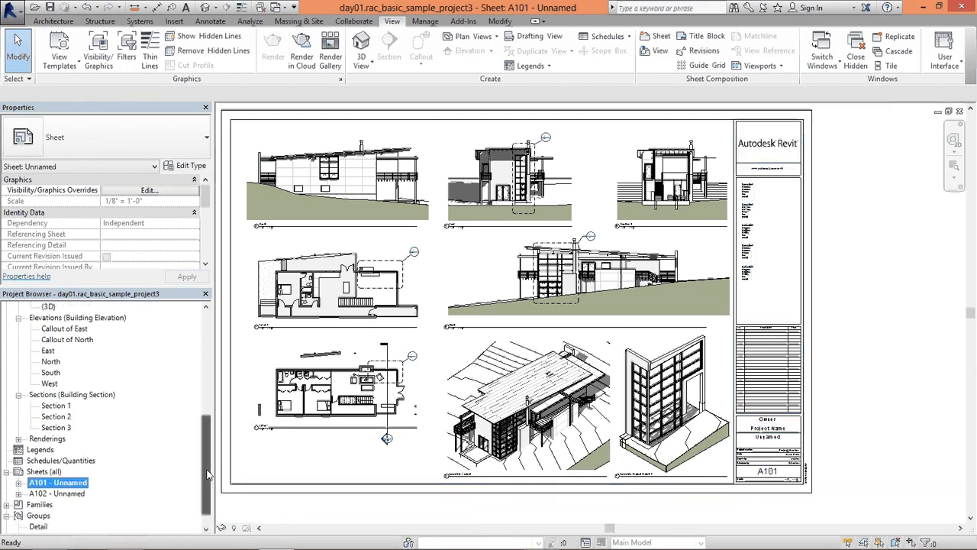
Open sheet A102 and shift the three section viewports with their titles slightly down, then deselect them
scroll(61, 474, down, 1)
double_click(60, 472)
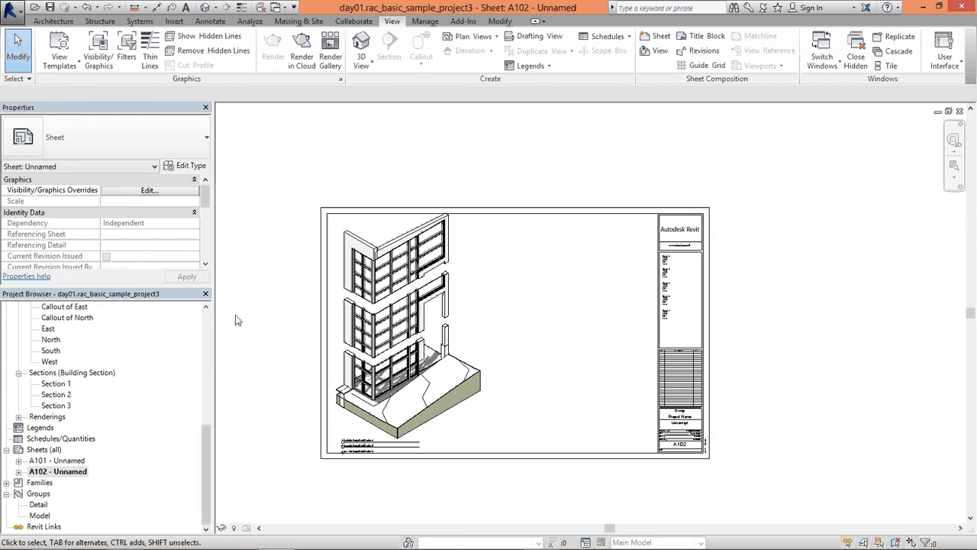
click(416, 382)
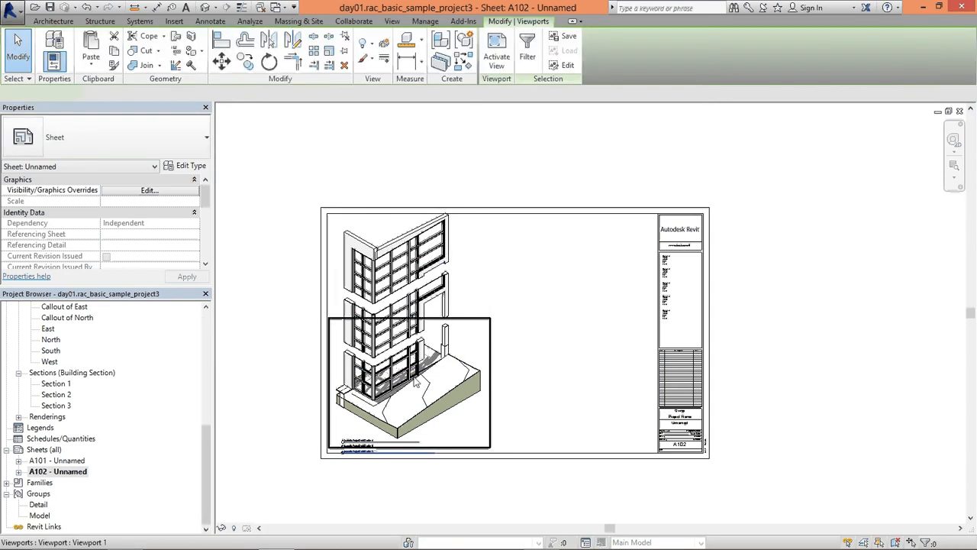
click(272, 301)
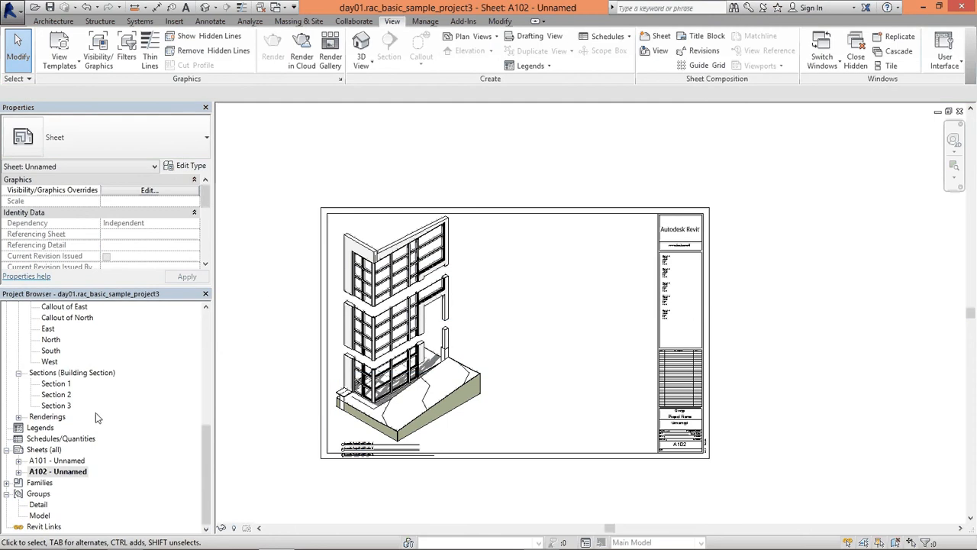
Place the Callout of East and Callout of North elevations side by side, right of the isometric sections, and shift both slightly toward the sections
drag(205, 467, 214, 426)
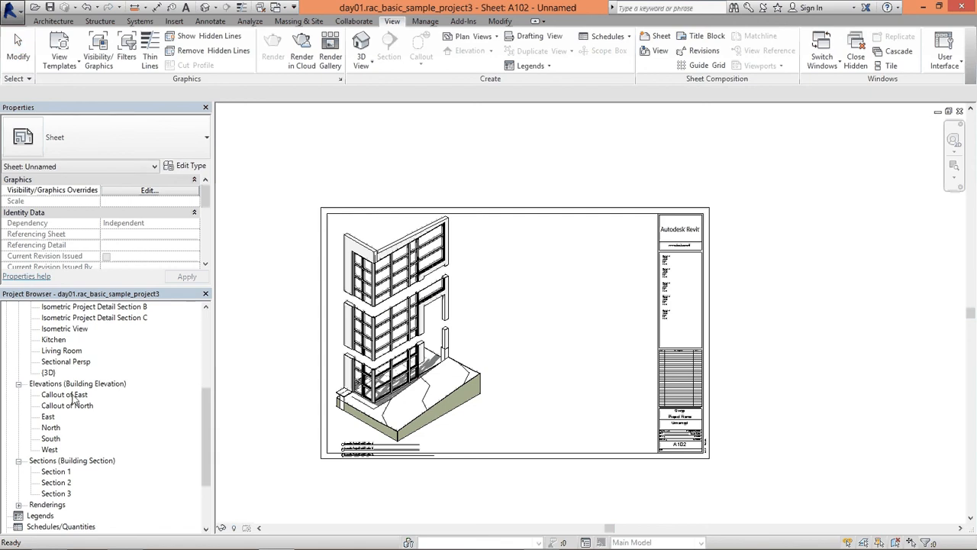
drag(73, 399, 527, 265)
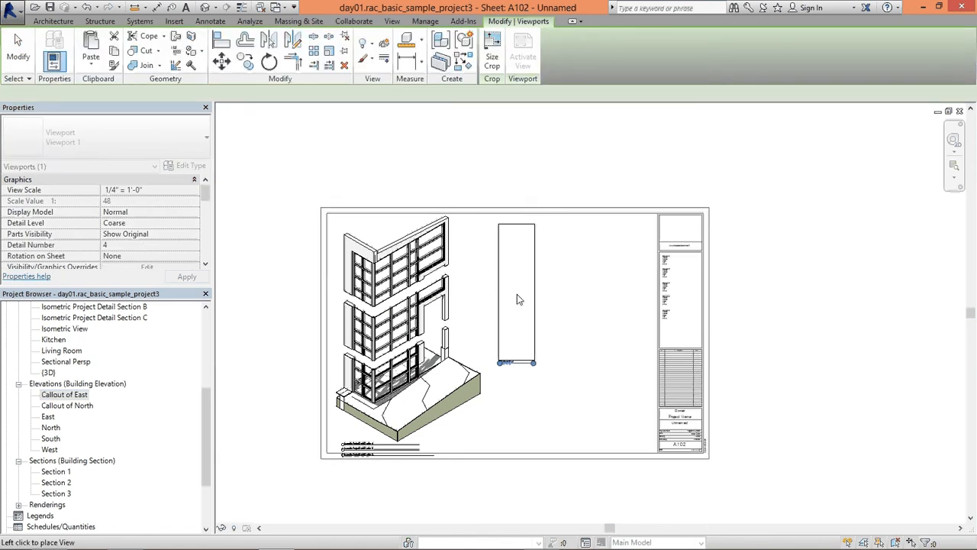
click(521, 301)
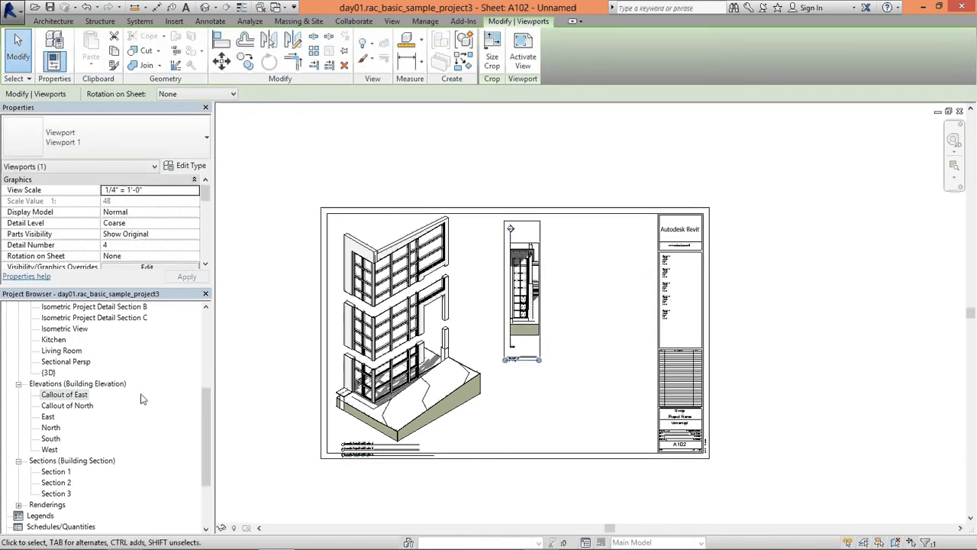
drag(68, 405, 603, 288)
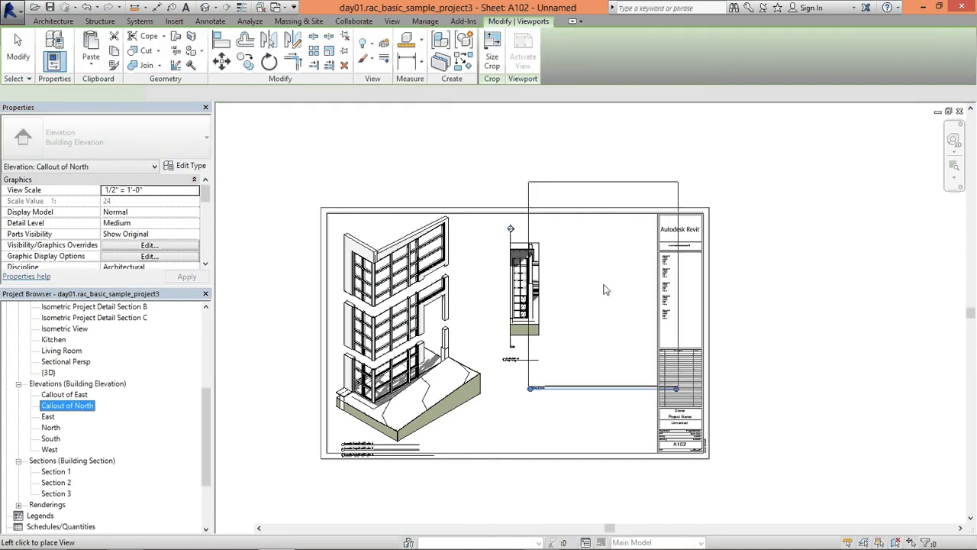
click(603, 287)
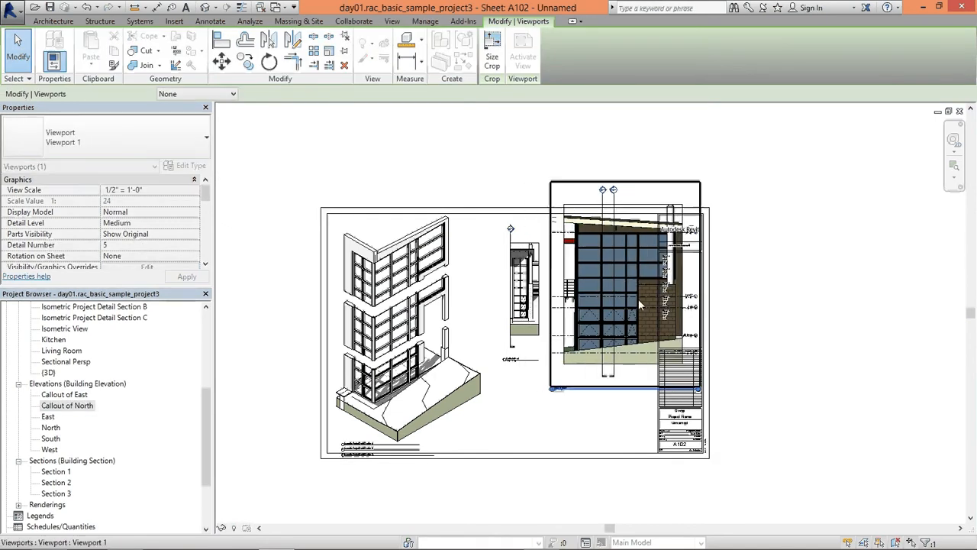
drag(585, 278, 565, 297)
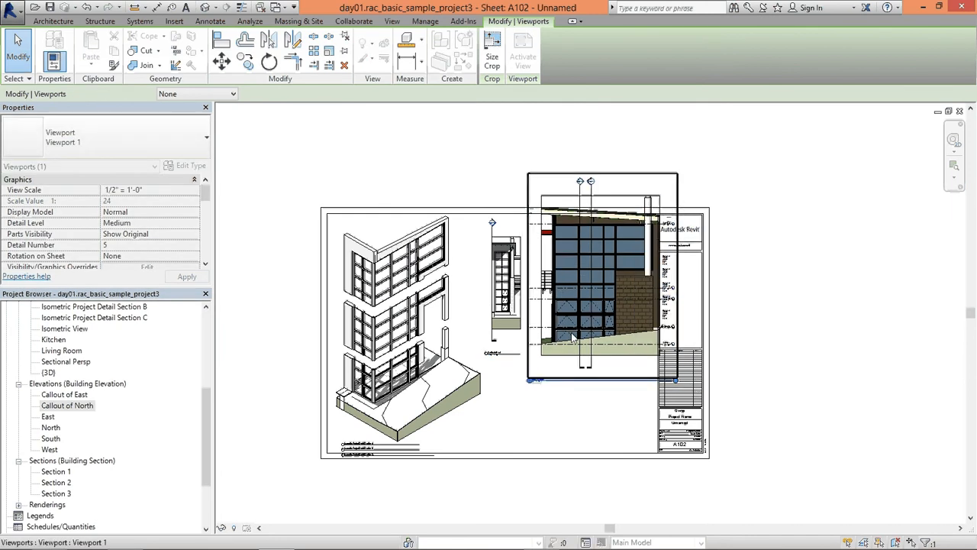
Place the Level 1 Curtain Wall plan below the north callout and the Level 2 Curtain Wall plan beside it below the east callout, then deselect
drag(205, 428, 211, 359)
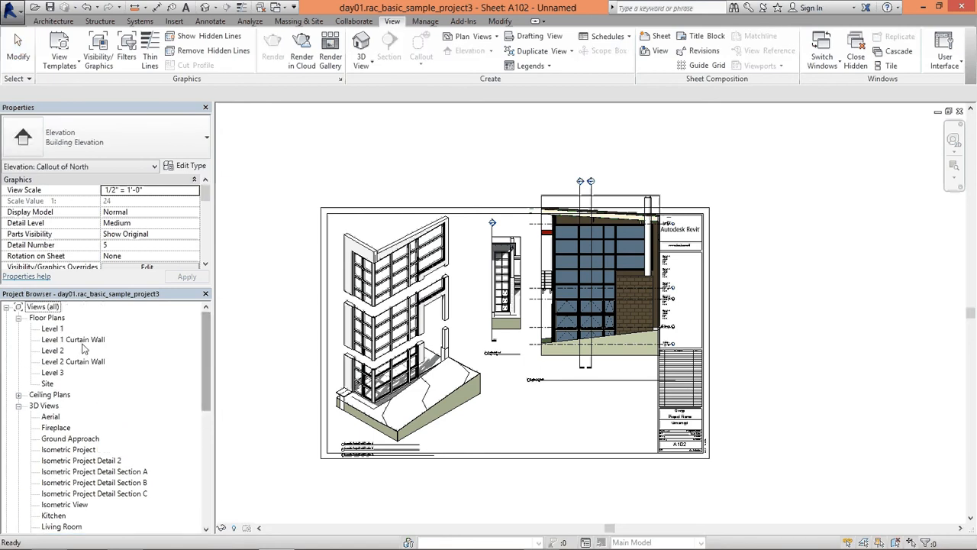
drag(70, 344, 599, 401)
click(603, 397)
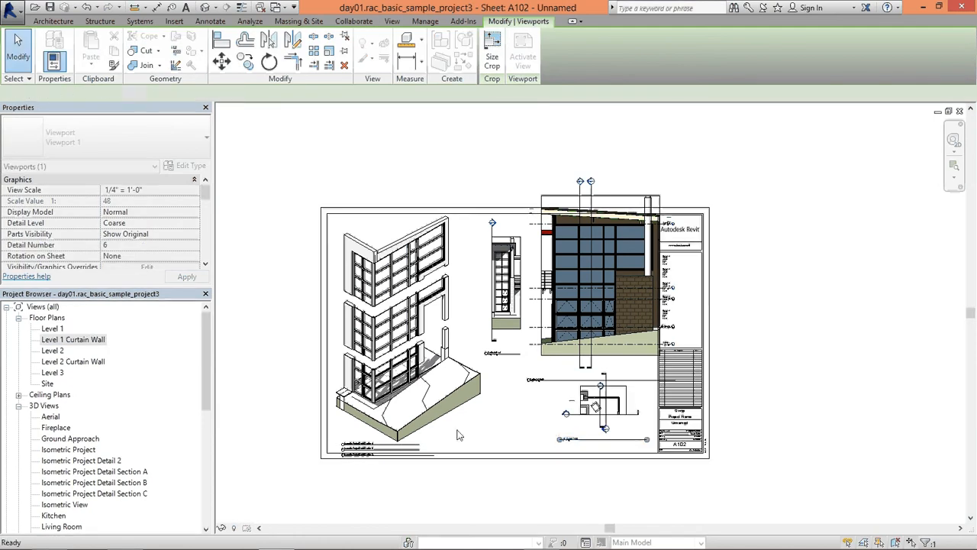
drag(72, 361, 521, 405)
click(522, 405)
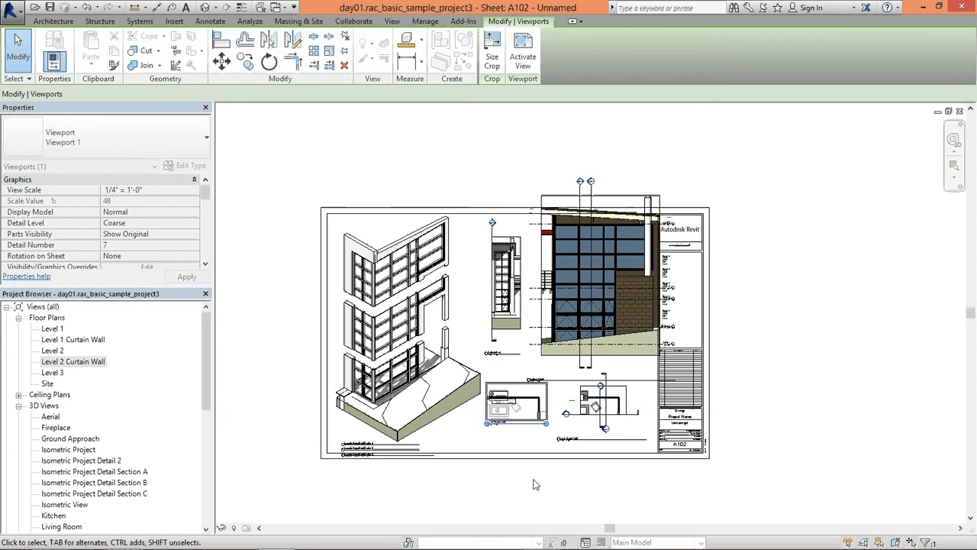
click(589, 482)
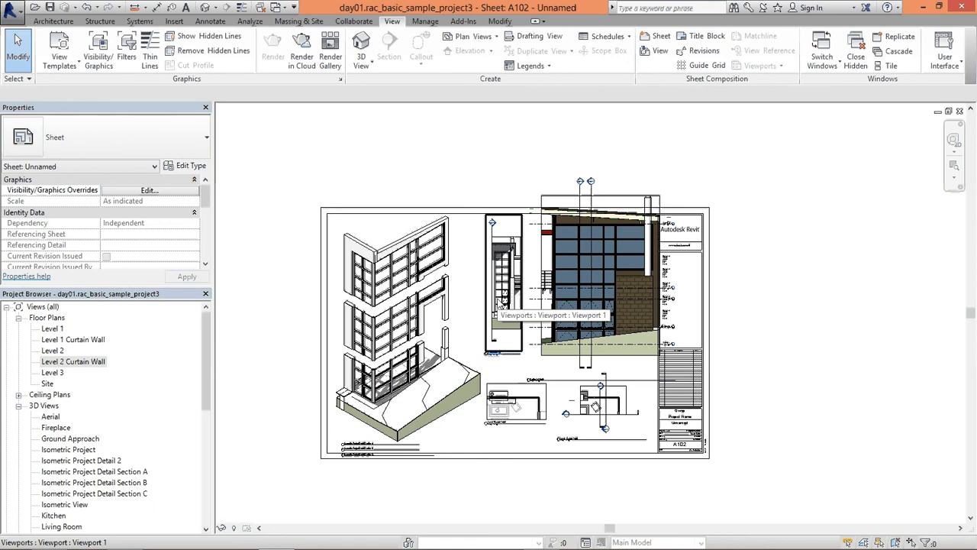
middle_drag(614, 308, 586, 312)
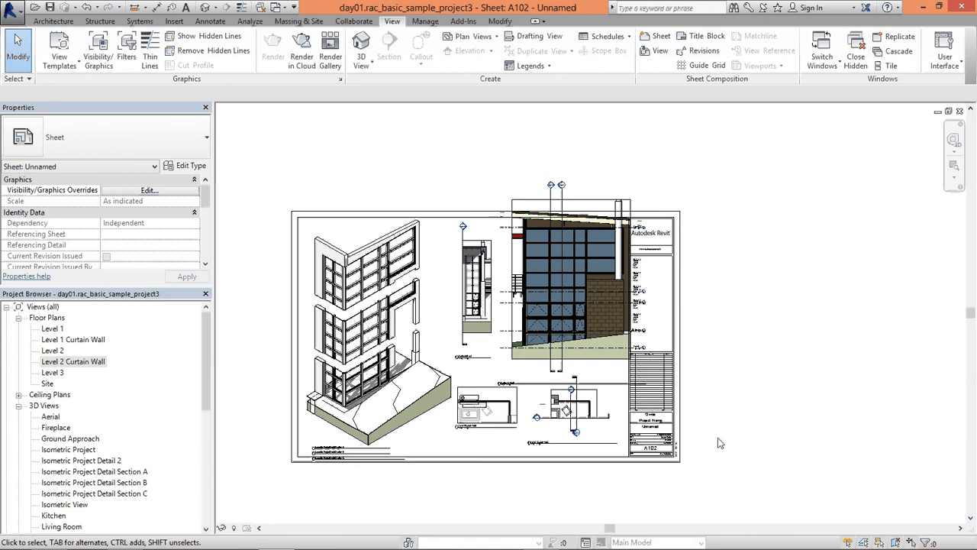
scroll(511, 458, up, 3)
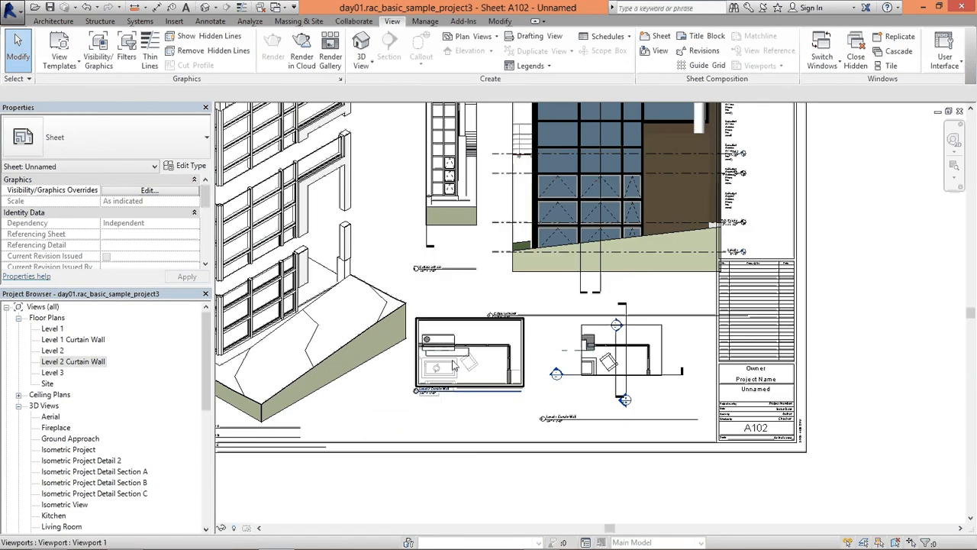
scroll(600, 362, down, 2)
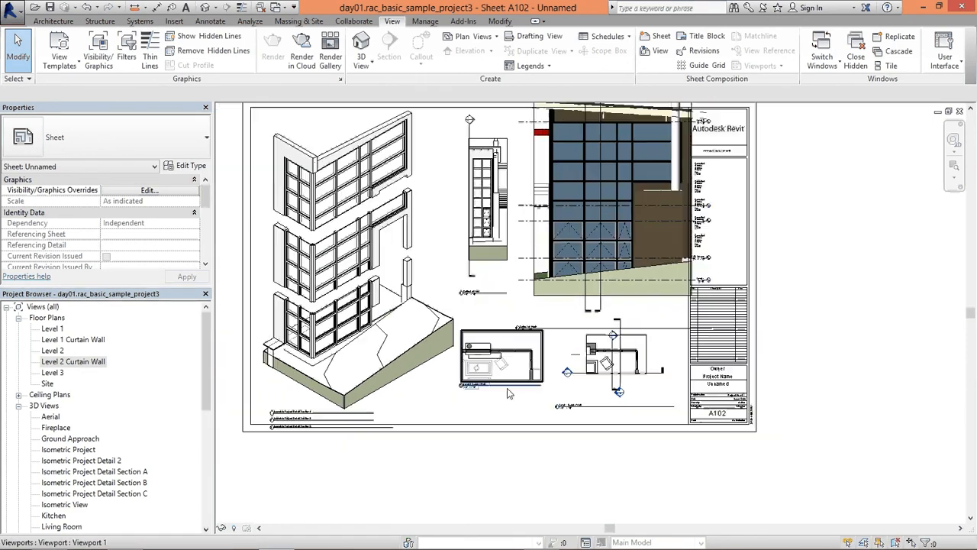